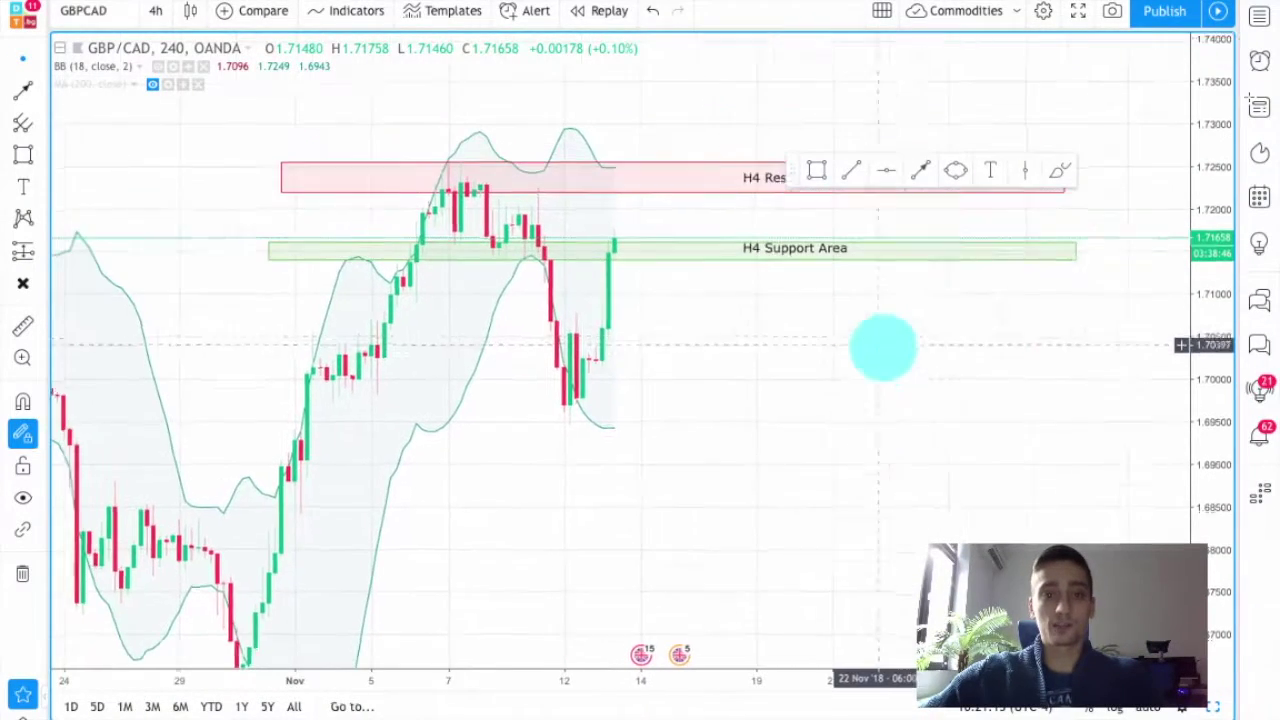
# Move the floating drawing toolbar off the H4 Resistance Area into the empty chart space below the support area
pyautogui.moveTo(906, 413)
pyautogui.mouseDown()
pyautogui.moveTo(917, 343)
pyautogui.moveTo(897, 320)
pyautogui.mouseUp()
pyautogui.moveTo(790, 168)
pyautogui.mouseDown()
pyautogui.moveTo(880, 350)
pyautogui.moveTo(926, 341)
pyautogui.mouseUp()
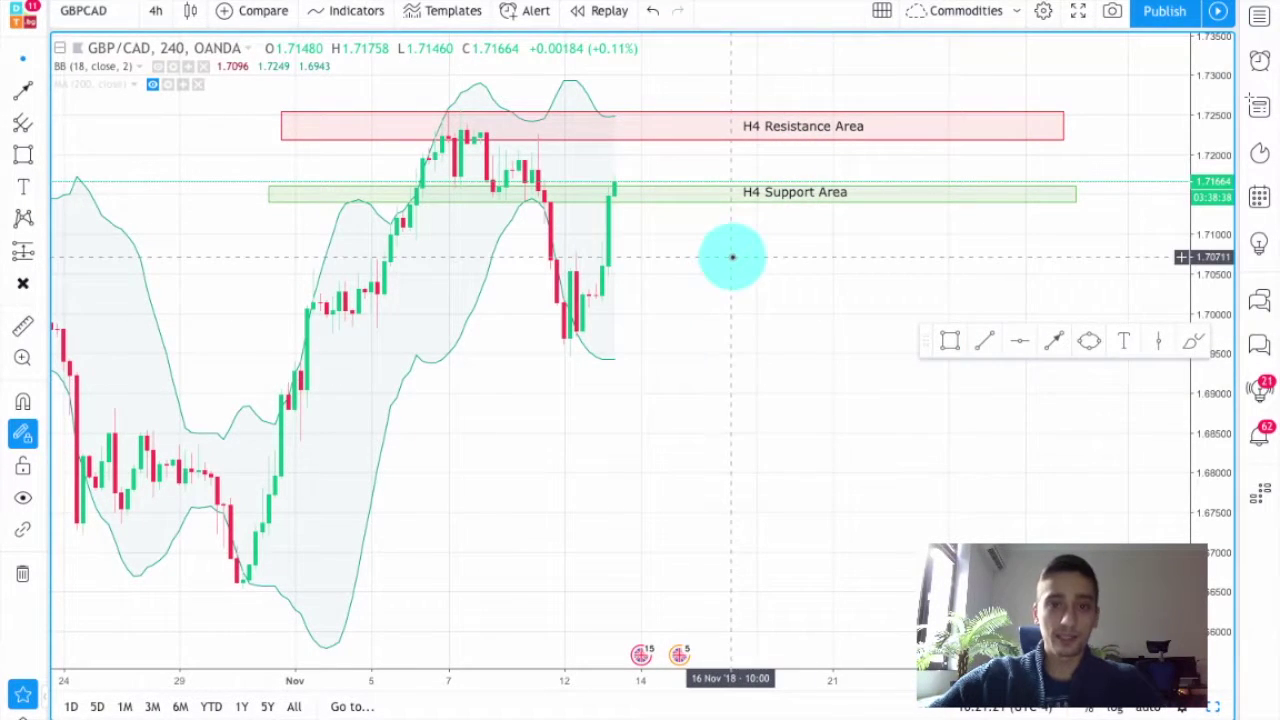
# Examine the GBP/CAD 4-hour price swings around the H4 Support Area and H4 Resistance Area
pyautogui.scroll(-2, 737, 260)
pyautogui.scroll(-1, 773, 264)
pyautogui.moveTo(1200, 240); pyautogui.dragTo(840, 300)
pyautogui.scroll(-2, 843, 289)
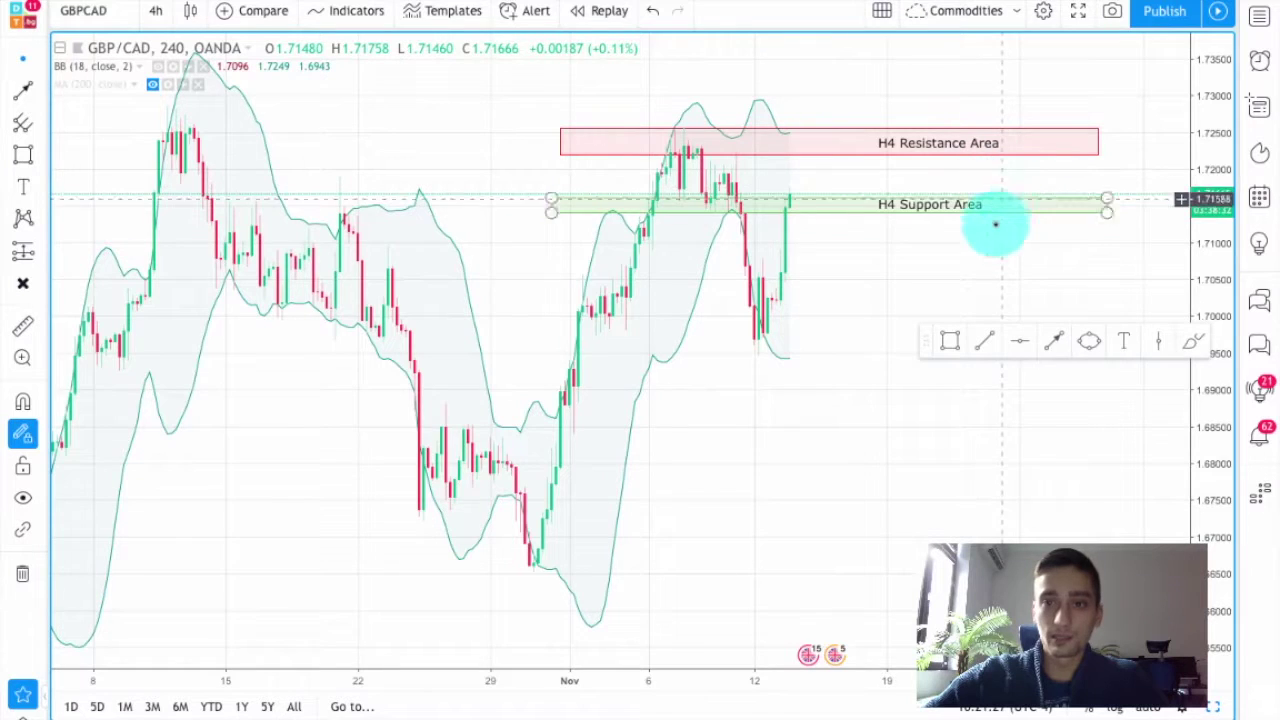
pyautogui.moveTo(1020, 246); pyautogui.dragTo(995, 247)
pyautogui.scroll(1, 995, 247)
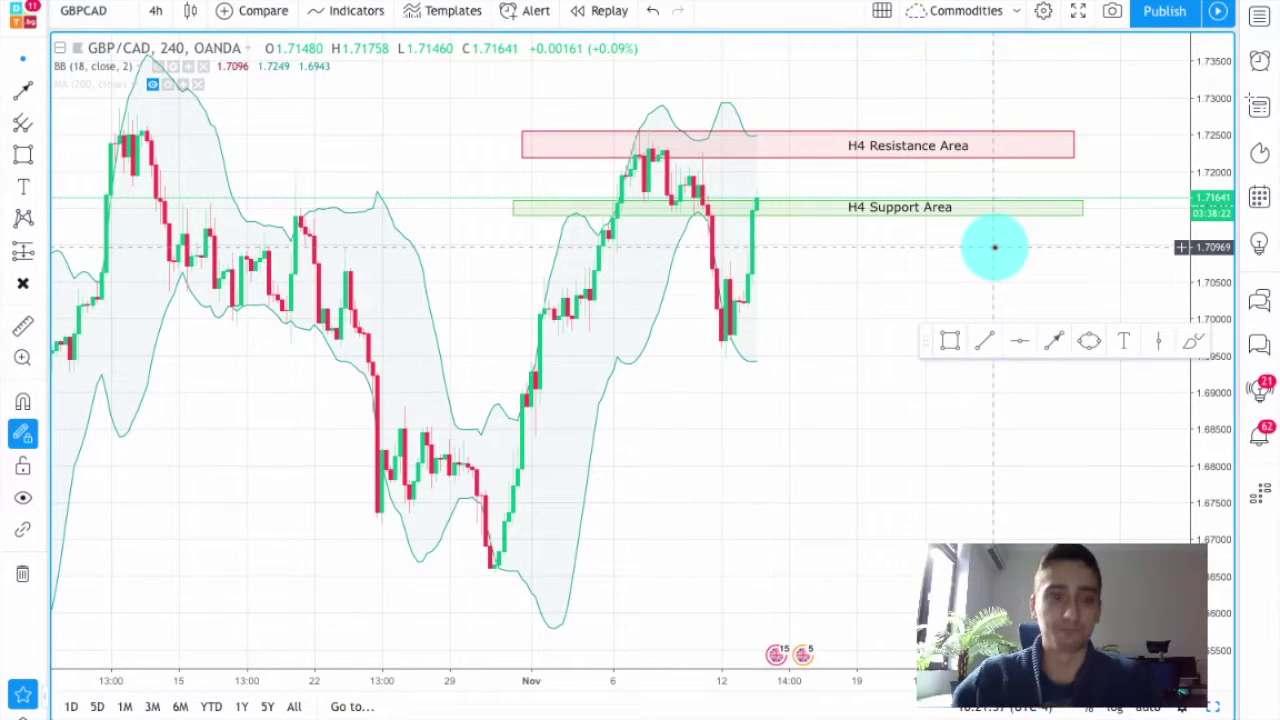
pyautogui.scroll(-1, 1002, 216)
pyautogui.scroll(1, 940, 195)
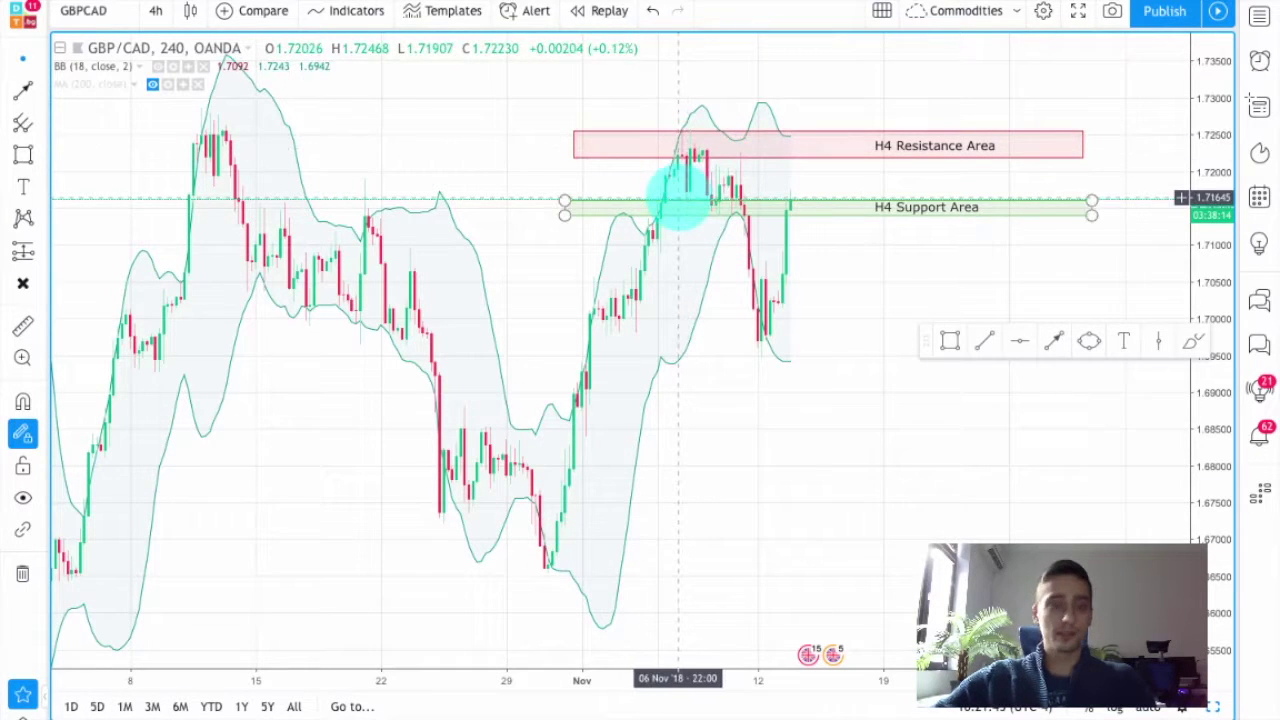
pyautogui.scroll(3, 757, 263)
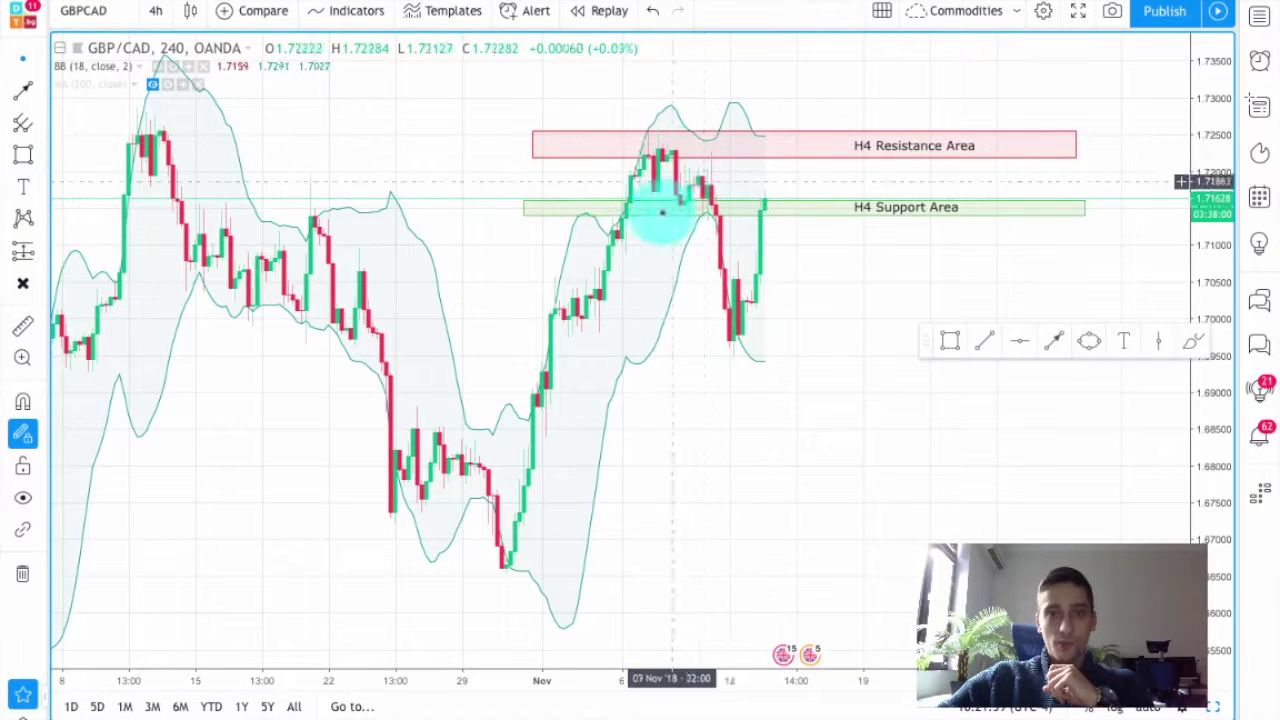
pyautogui.click(709, 210)
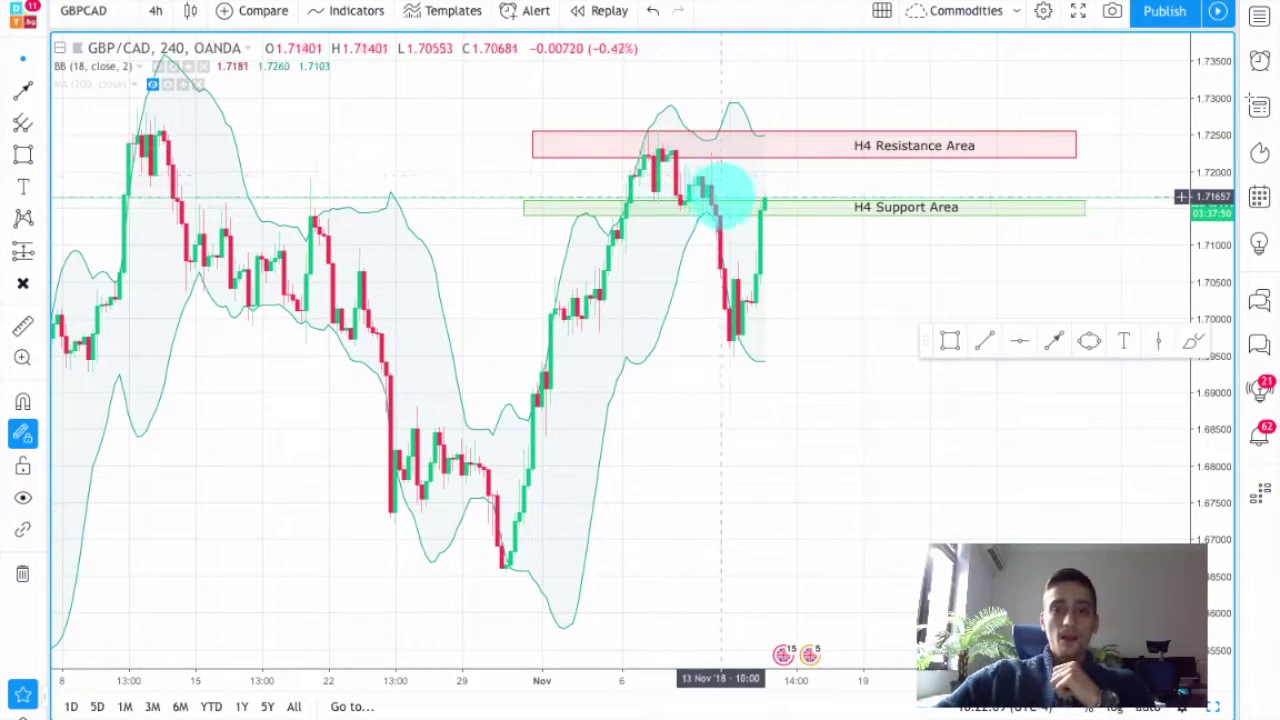
pyautogui.moveTo(722, 195); pyautogui.dragTo(663, 160)
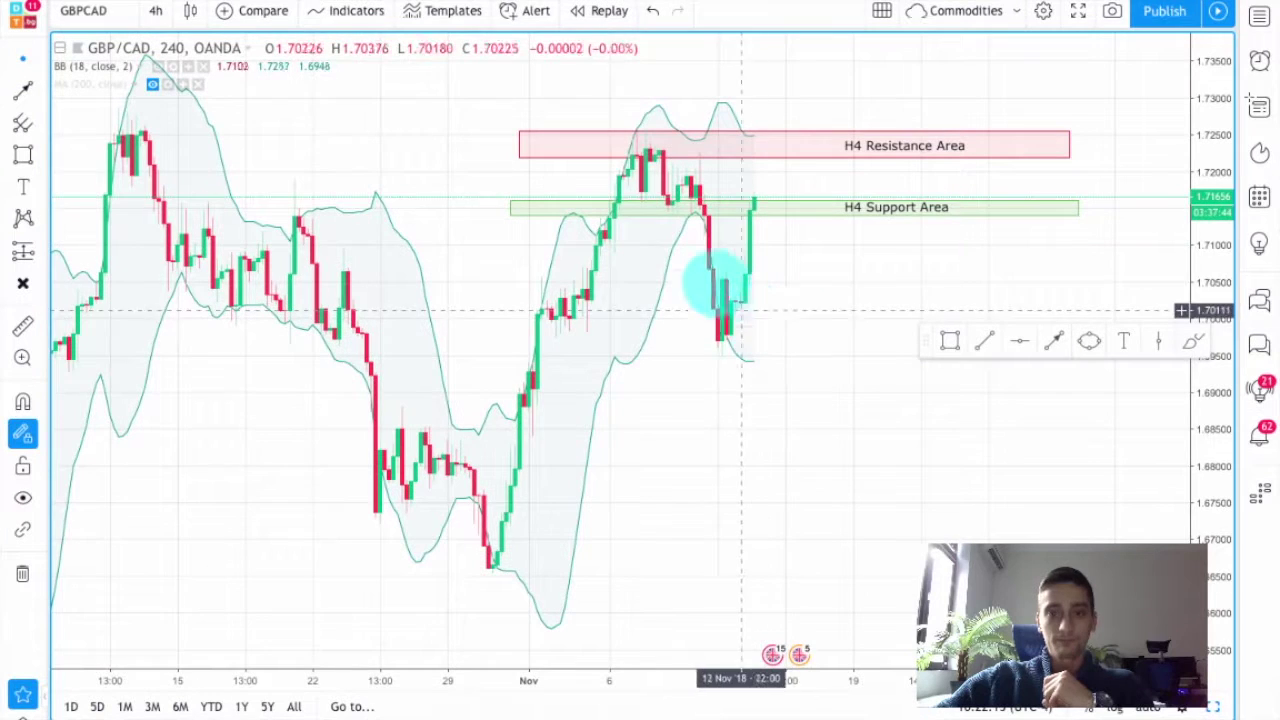
pyautogui.moveTo(722, 343); pyautogui.dragTo(752, 343)
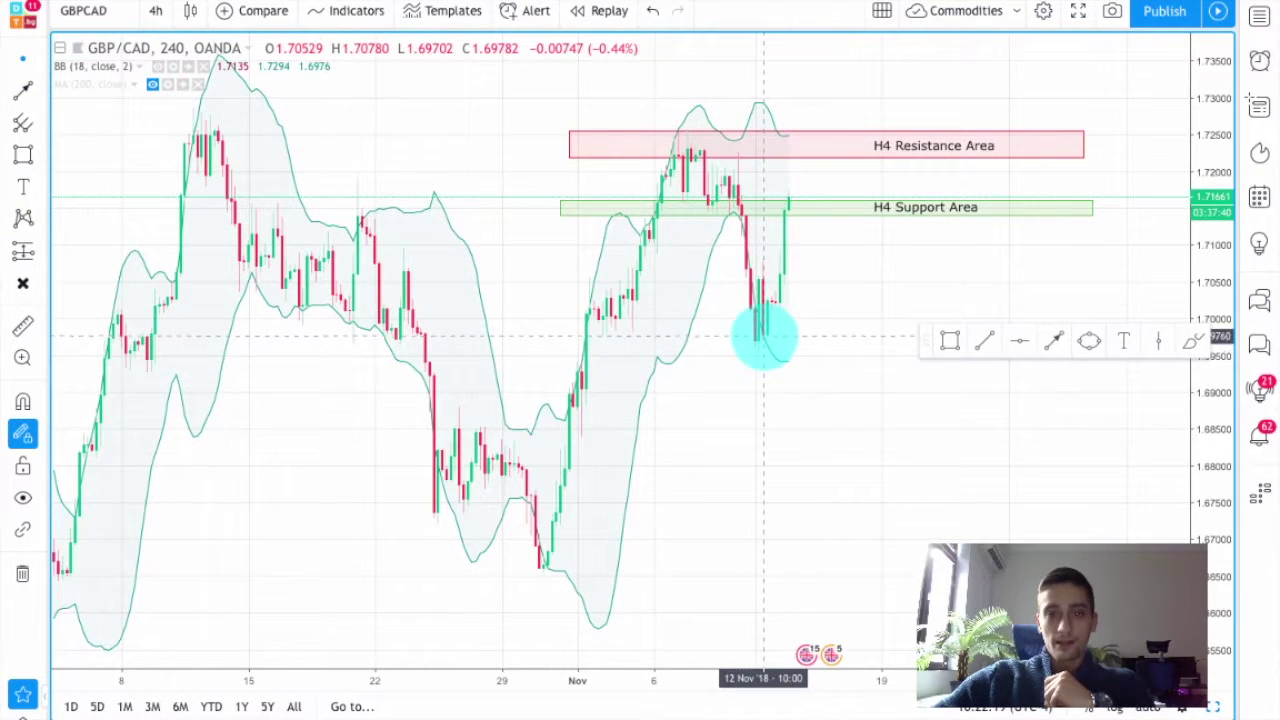
pyautogui.scroll(2, 764, 335)
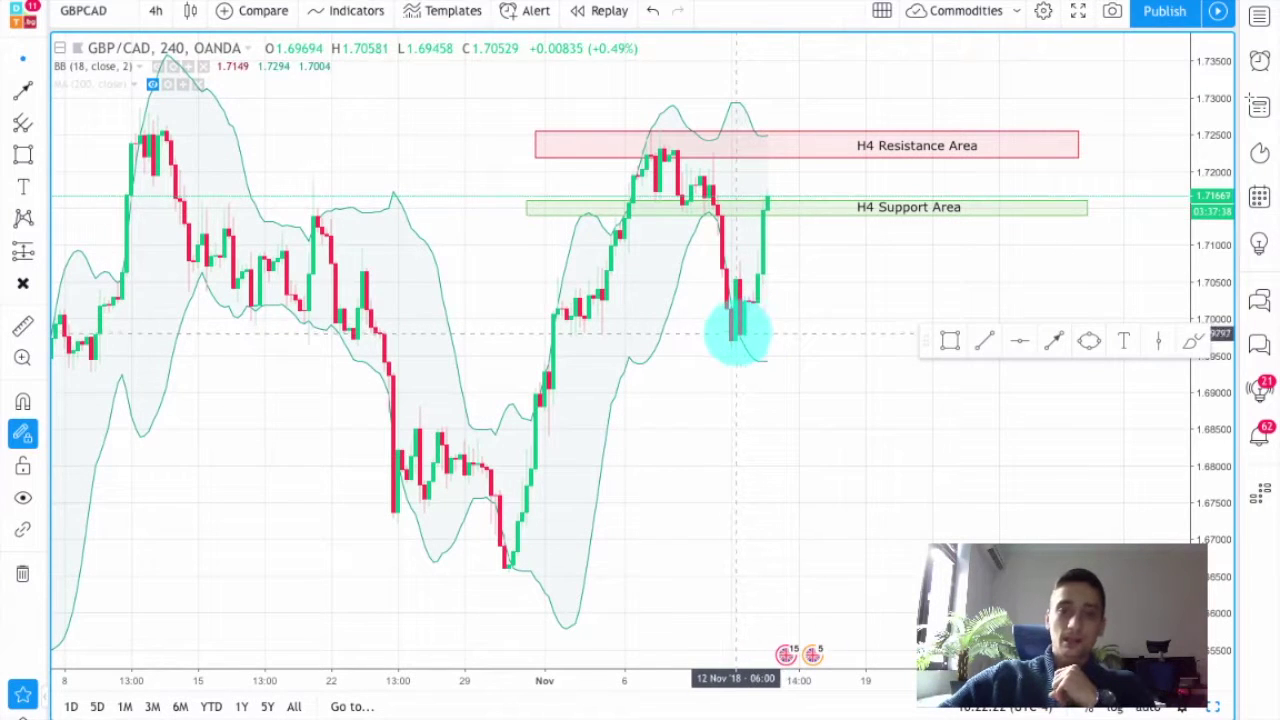
pyautogui.click(764, 213)
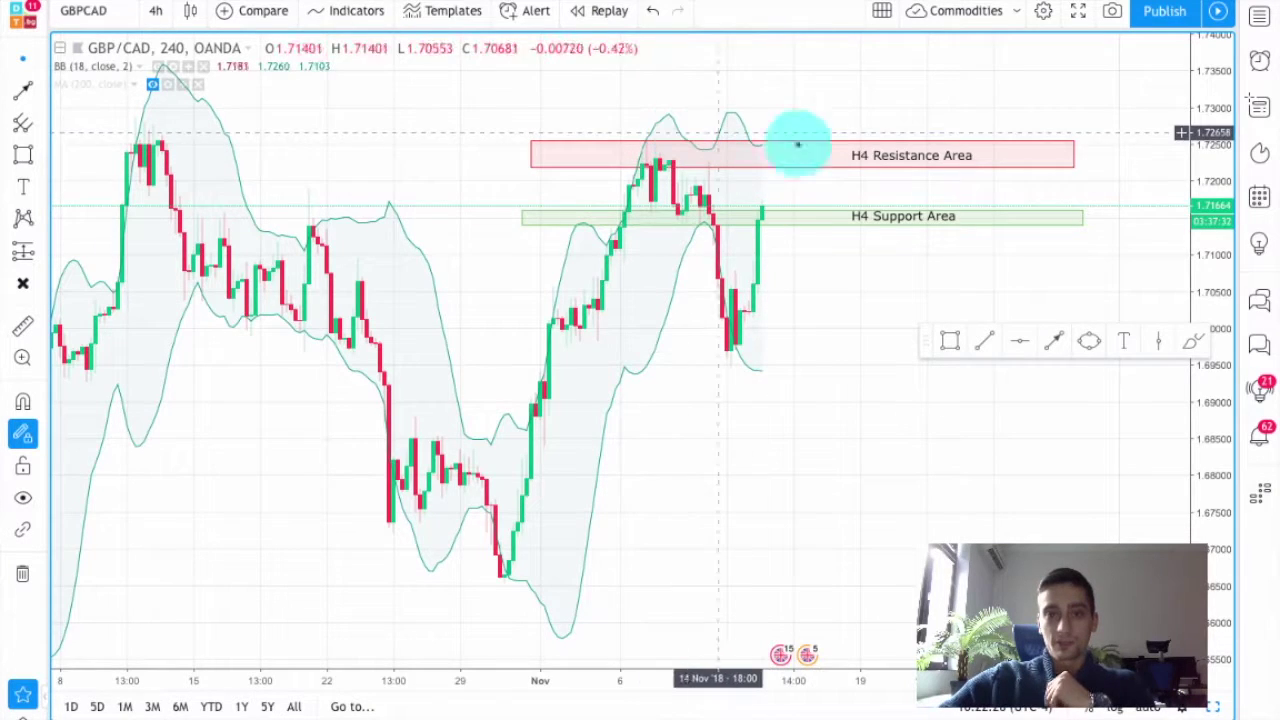
pyautogui.scroll(-1, 645, 198)
pyautogui.scroll(1, 640, 201)
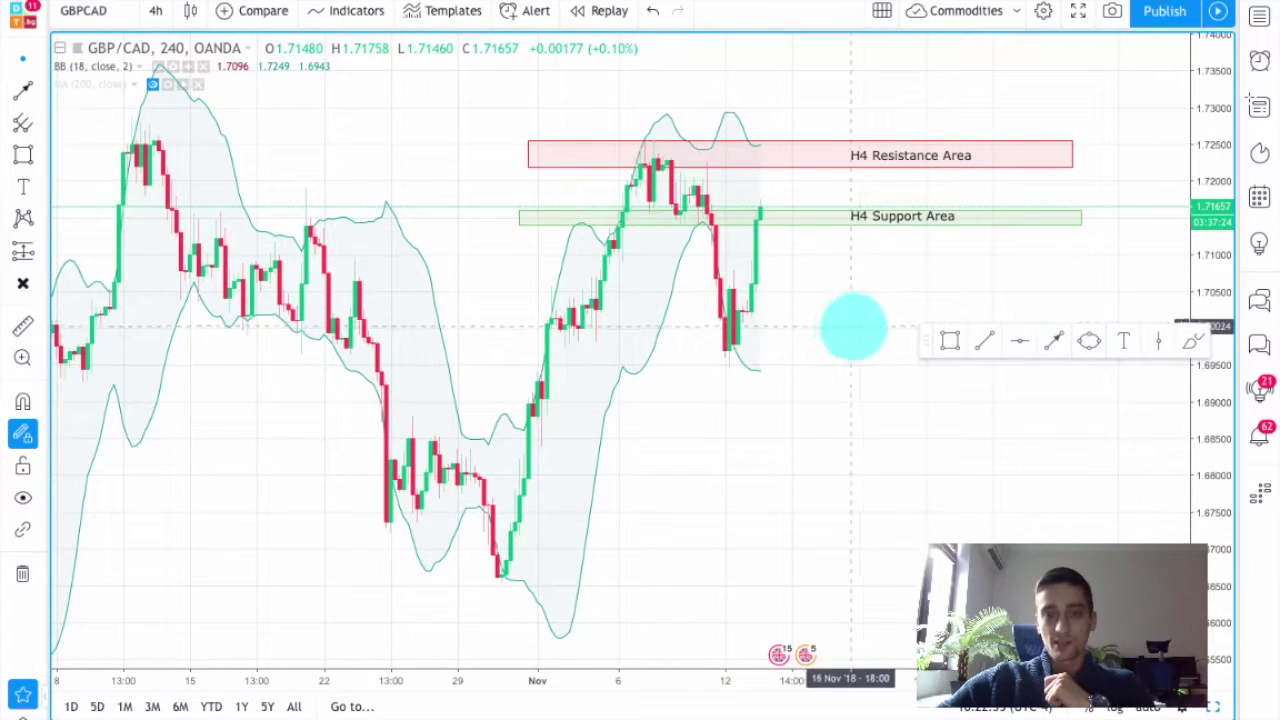
# Circle the mid-October price top in orange with a freehand brush stroke and leave drawing mode
pyautogui.click(1190, 341)
pyautogui.moveTo(157, 129)
pyautogui.mouseDown()
pyautogui.moveTo(106, 134)
pyautogui.moveTo(157, 186)
pyautogui.moveTo(178, 141)
pyautogui.moveTo(143, 128)
pyautogui.mouseUp()
pyautogui.click(22, 88)
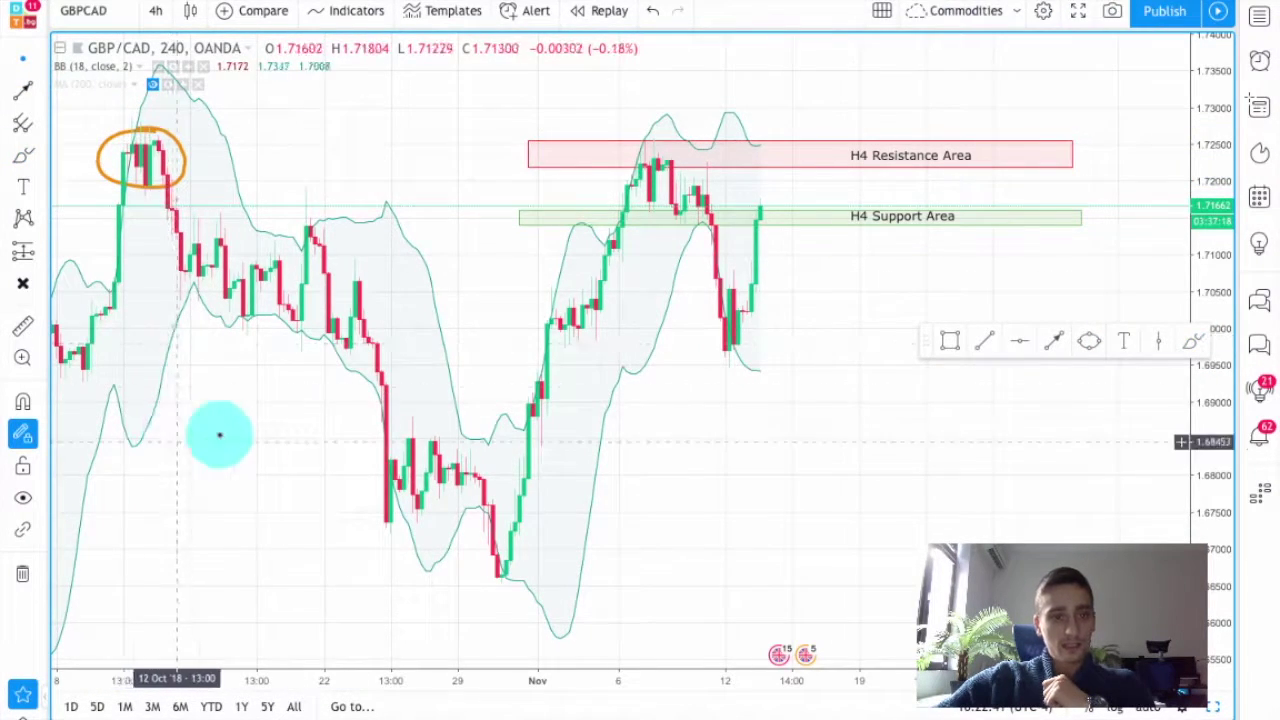
# Examine the earlier price action from the early-October low through the circled top to the current candle
pyautogui.moveTo(220, 434); pyautogui.dragTo(477, 369)
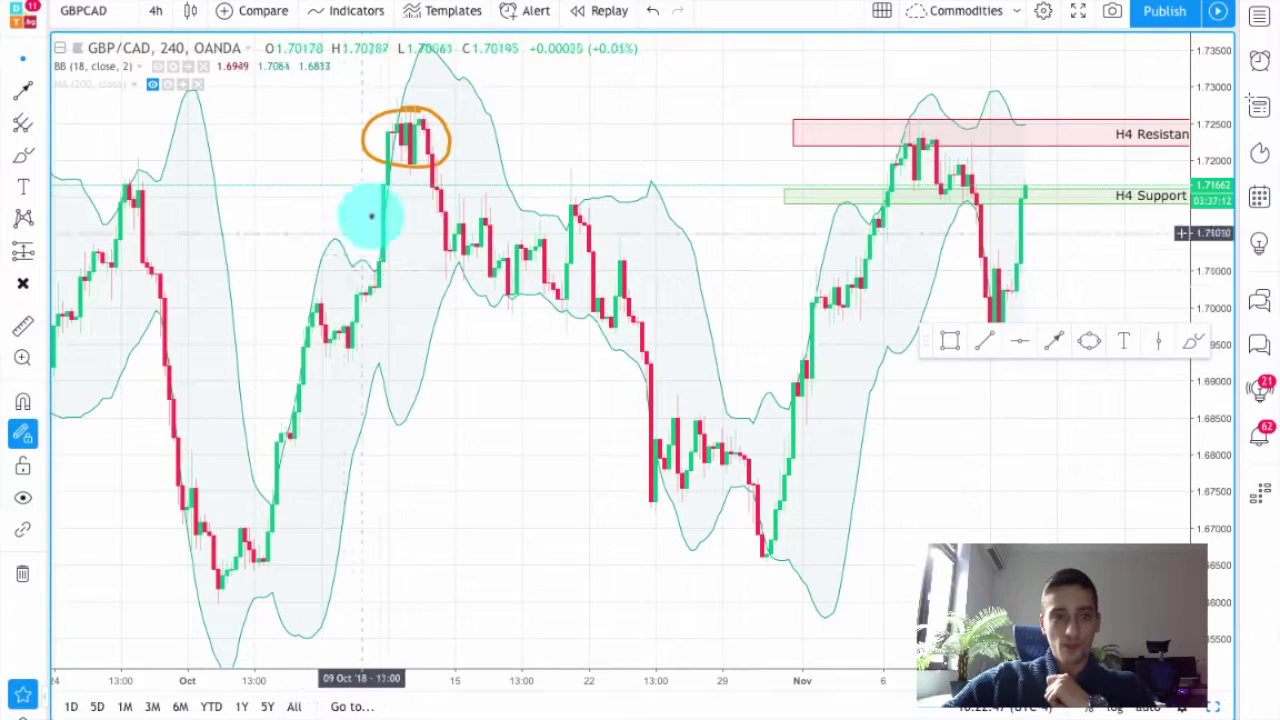
pyautogui.scroll(-1, 391, 325)
pyautogui.scroll(-1, 391, 325)
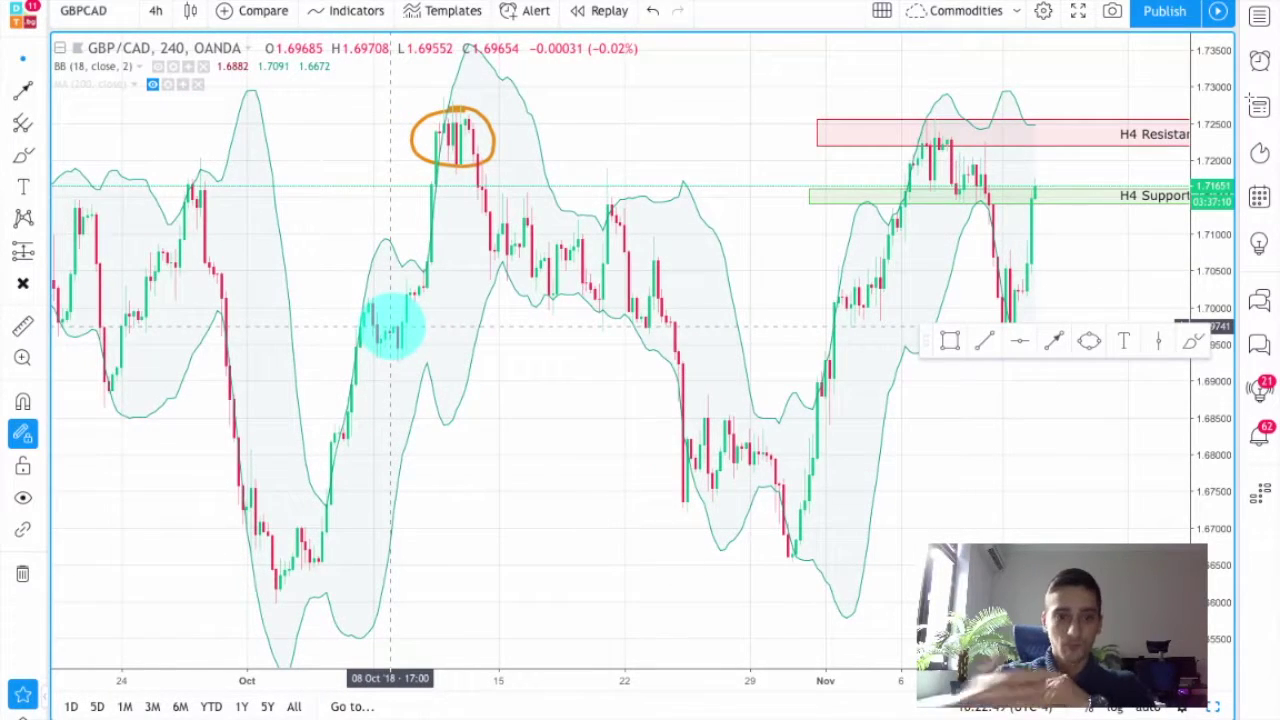
pyautogui.scroll(2, 437, 286)
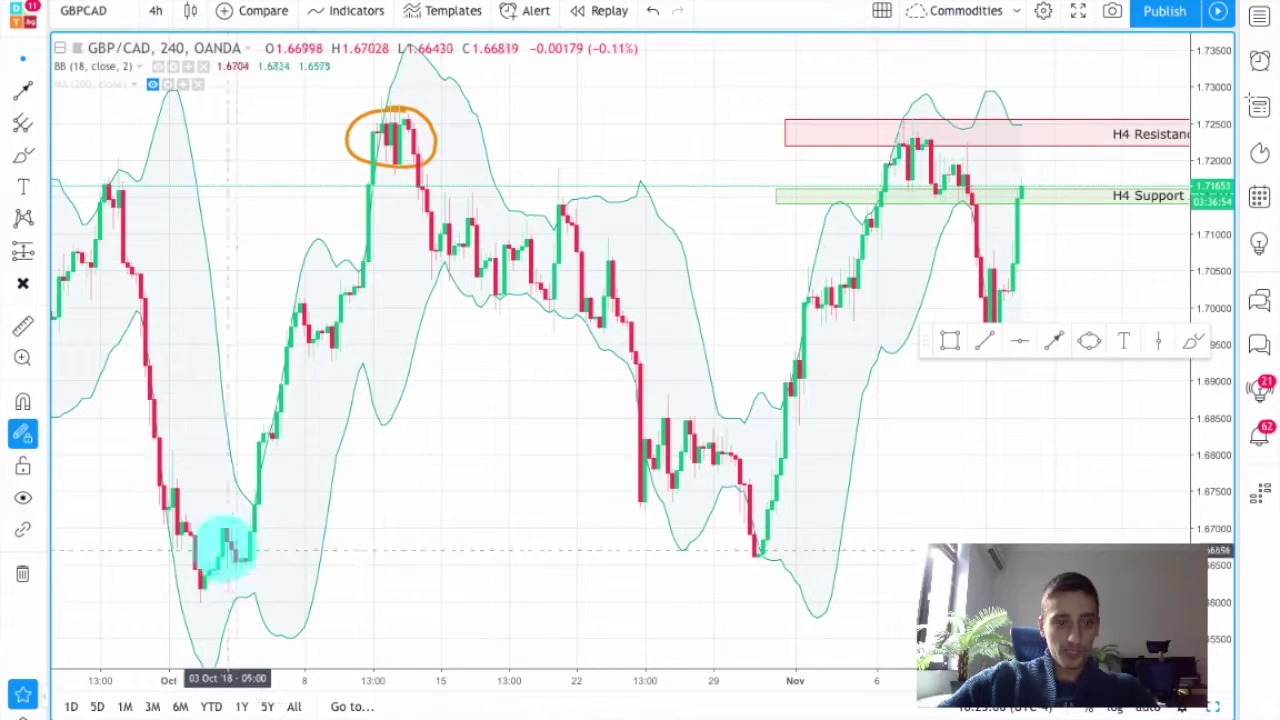
pyautogui.scroll(2, 823, 357)
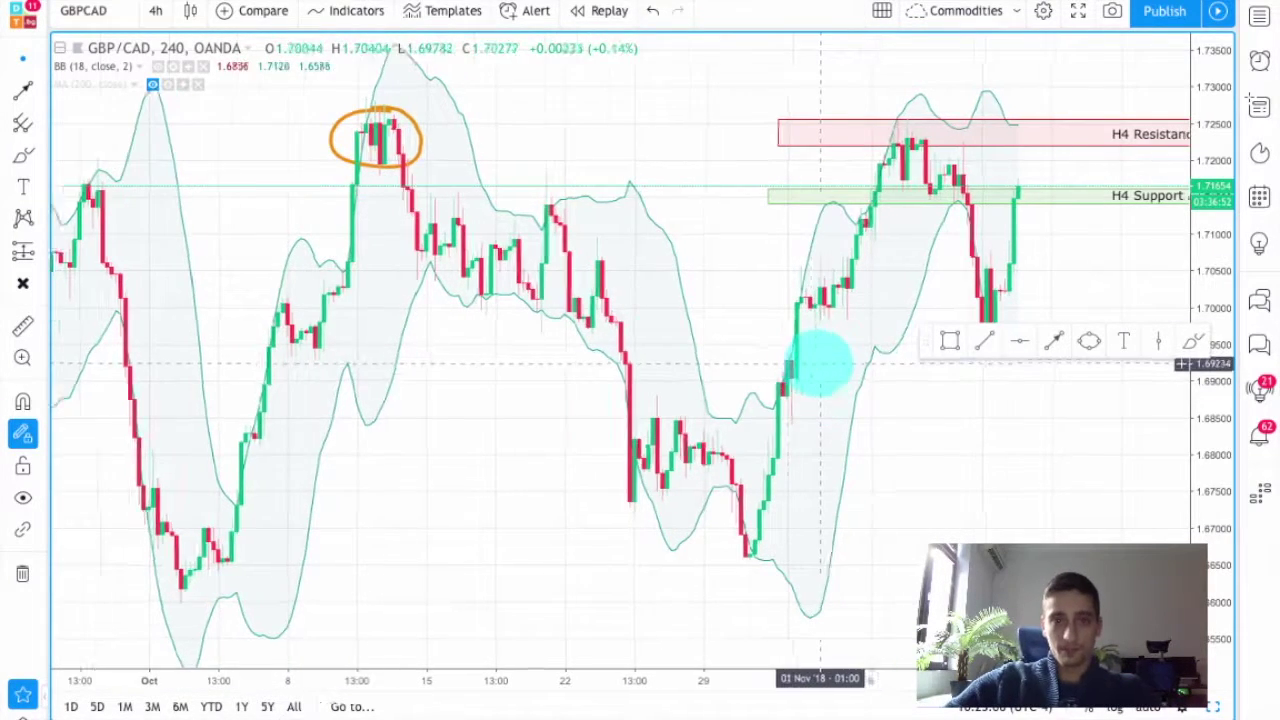
pyautogui.moveTo(835, 377); pyautogui.dragTo(718, 387)
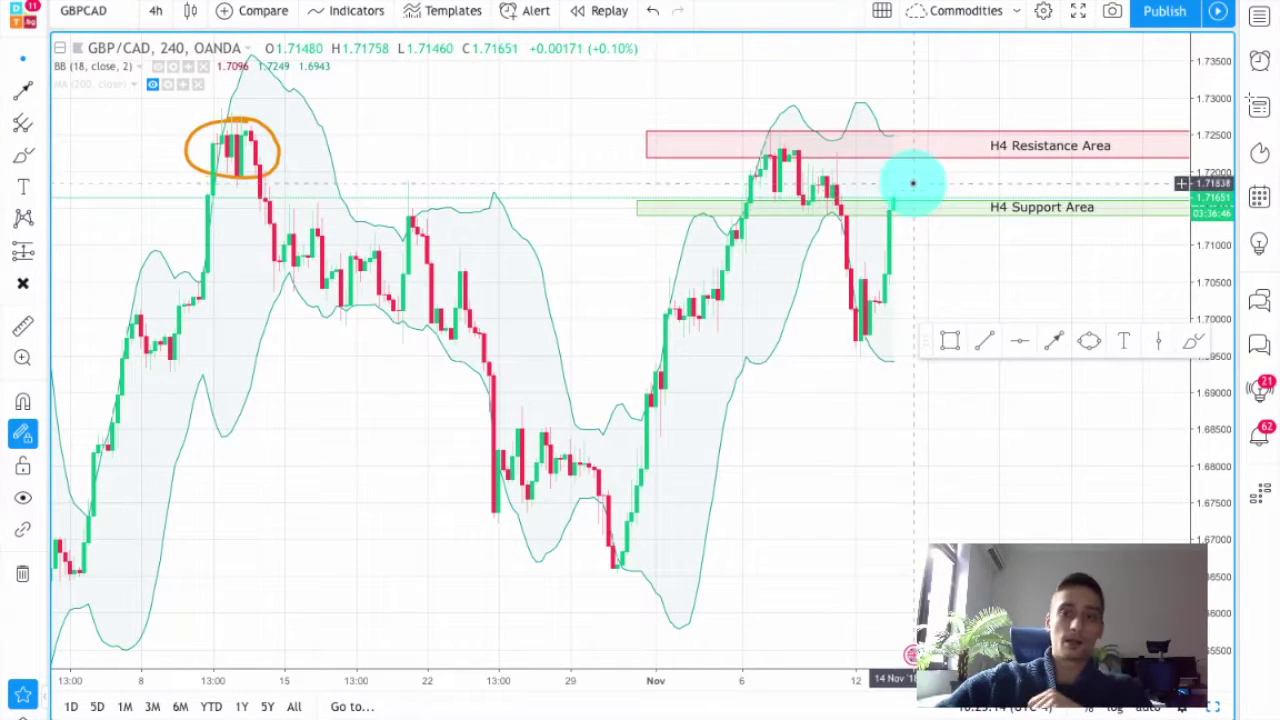
pyautogui.moveTo(884, 556); pyautogui.dragTo(808, 229)
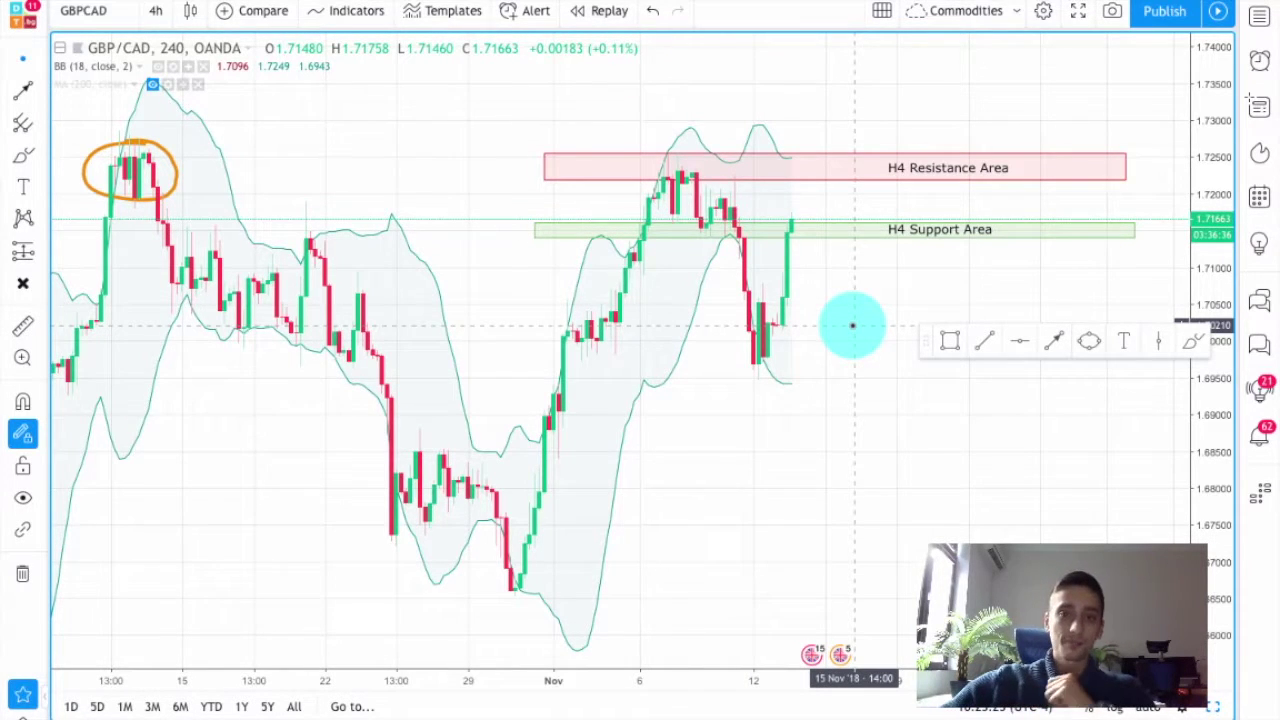
pyautogui.scroll(-2, 871, 324)
pyautogui.scroll(2, 872, 324)
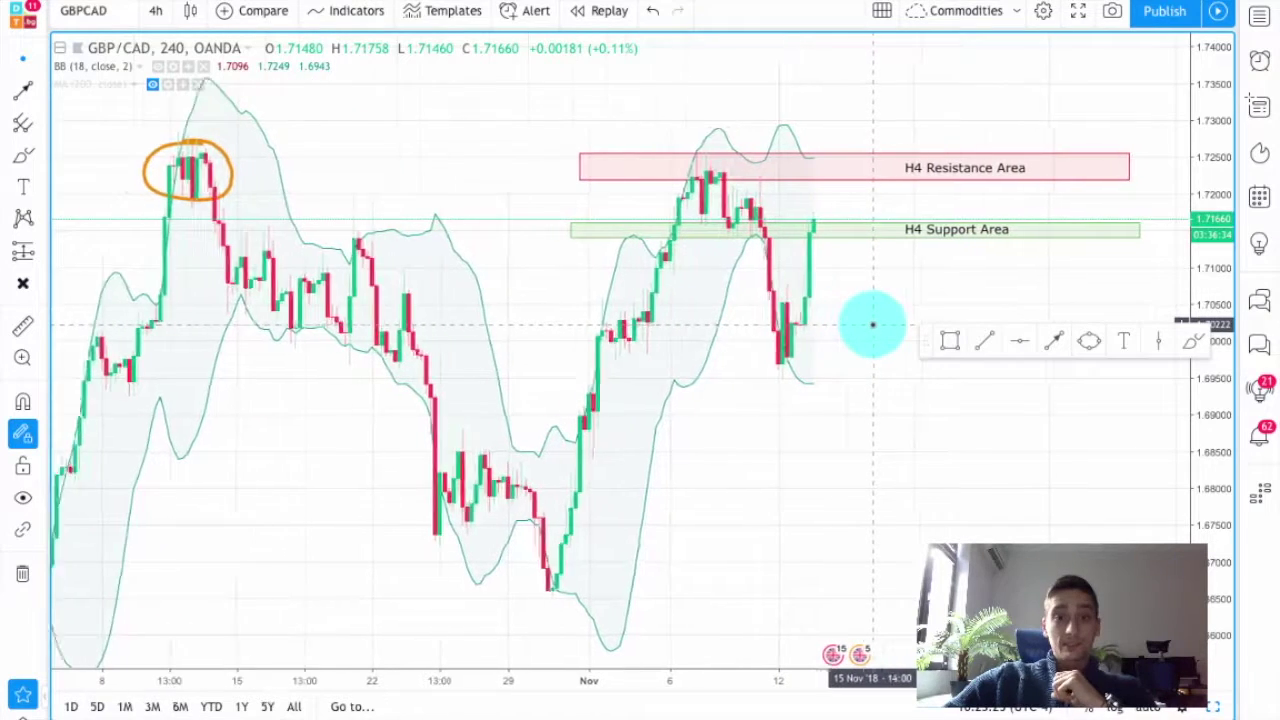
pyautogui.scroll(1, 872, 324)
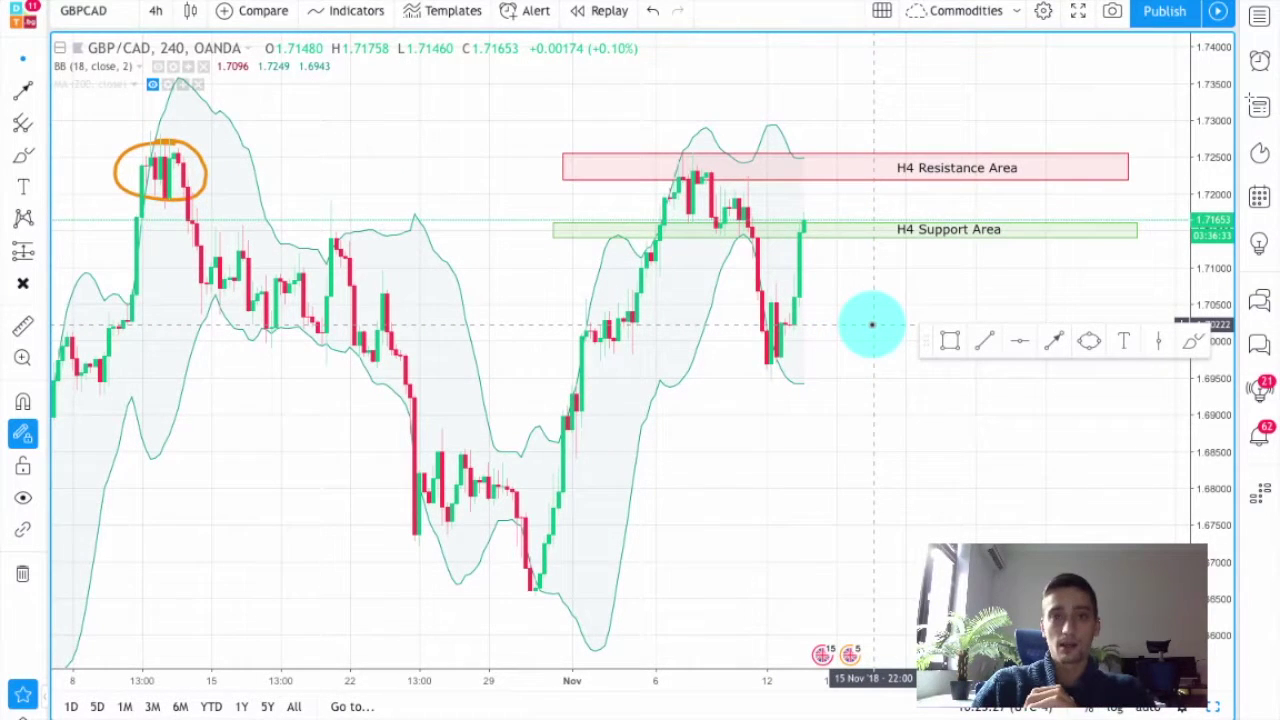
# Draw an orange arrow from the current price at about 1.7144 up into the H4 Resistance Area at about 1.7235
pyautogui.scroll(2, 869, 320)
pyautogui.moveTo(799, 341); pyautogui.dragTo(799, 398)
pyautogui.scroll(-1, 800, 372)
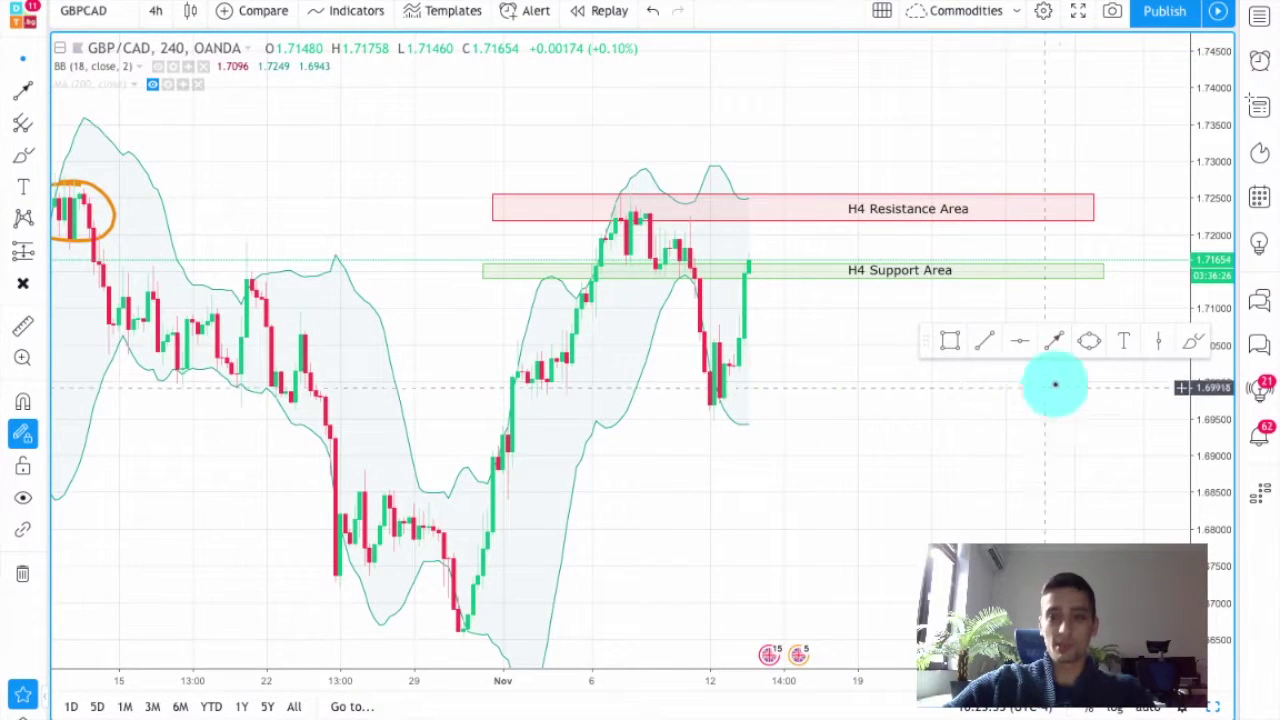
pyautogui.click(760, 276)
pyautogui.hscroll(-1, 793, 209)
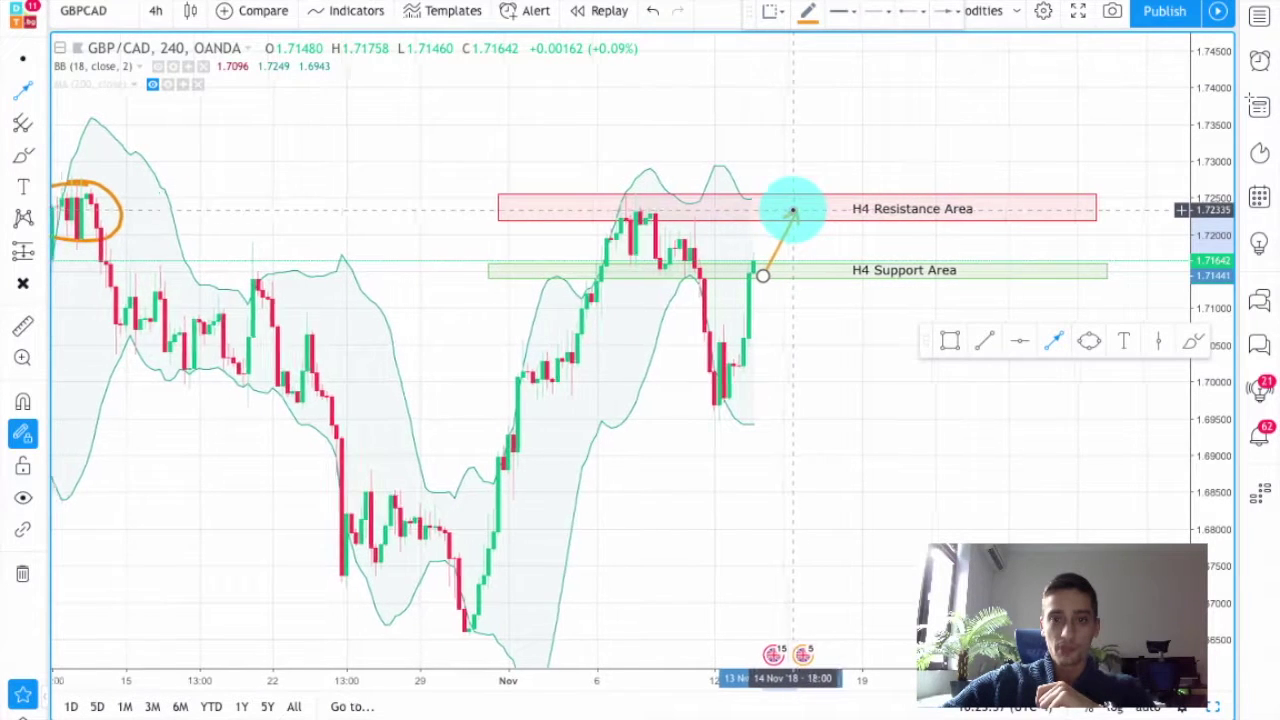
pyautogui.moveTo(801, 209); pyautogui.dragTo(803, 207)
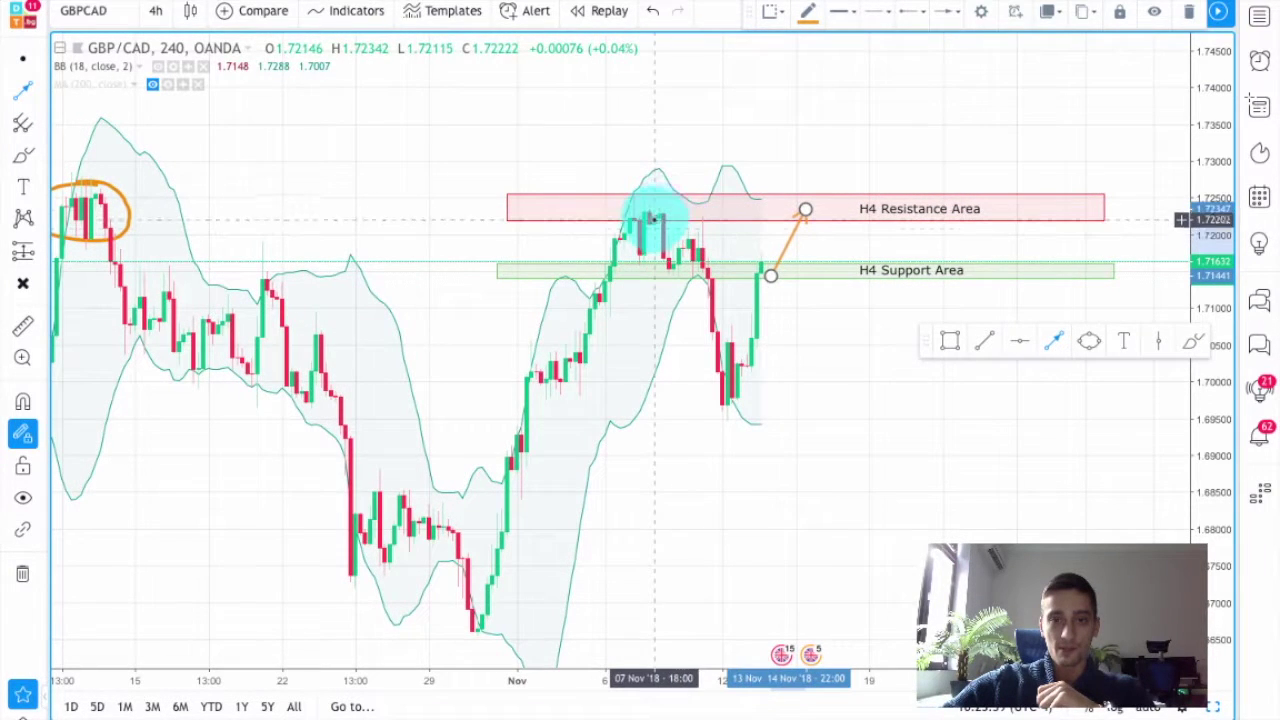
# Circle the early-November highs and the orange arrow's tip in the resistance area with blue freehand brush strokes
pyautogui.click(1190, 342)
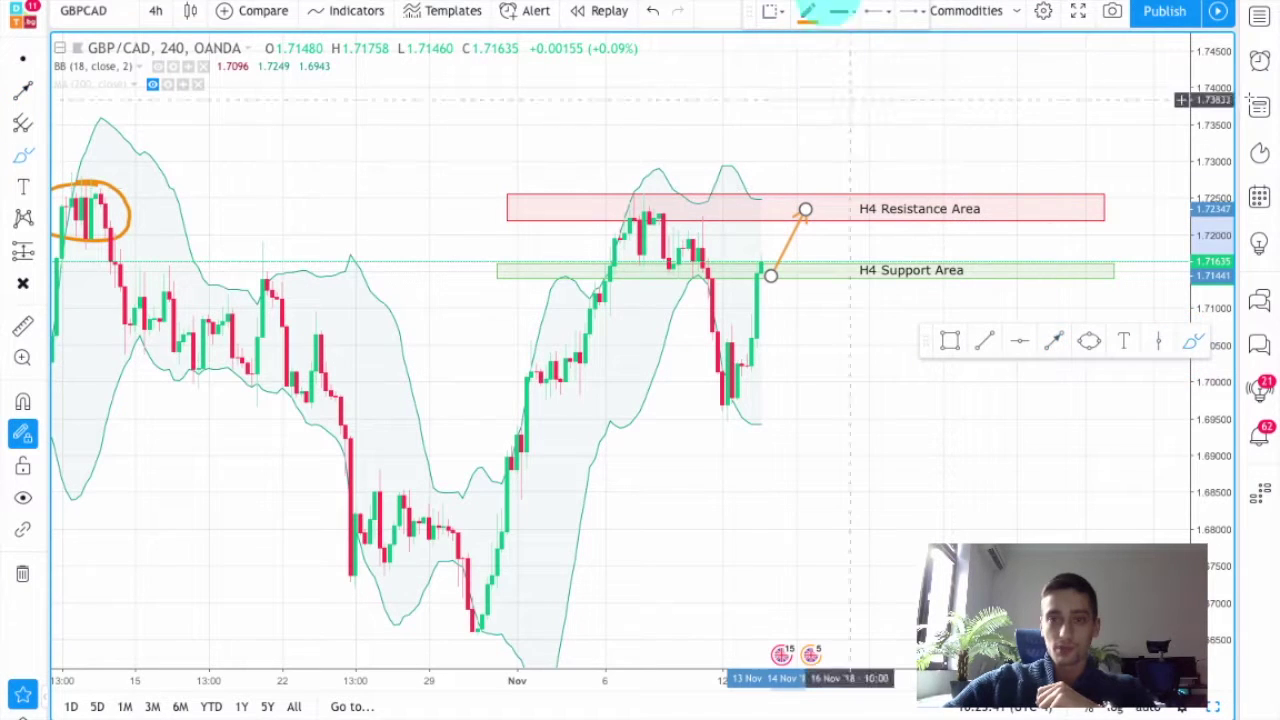
pyautogui.click(808, 12)
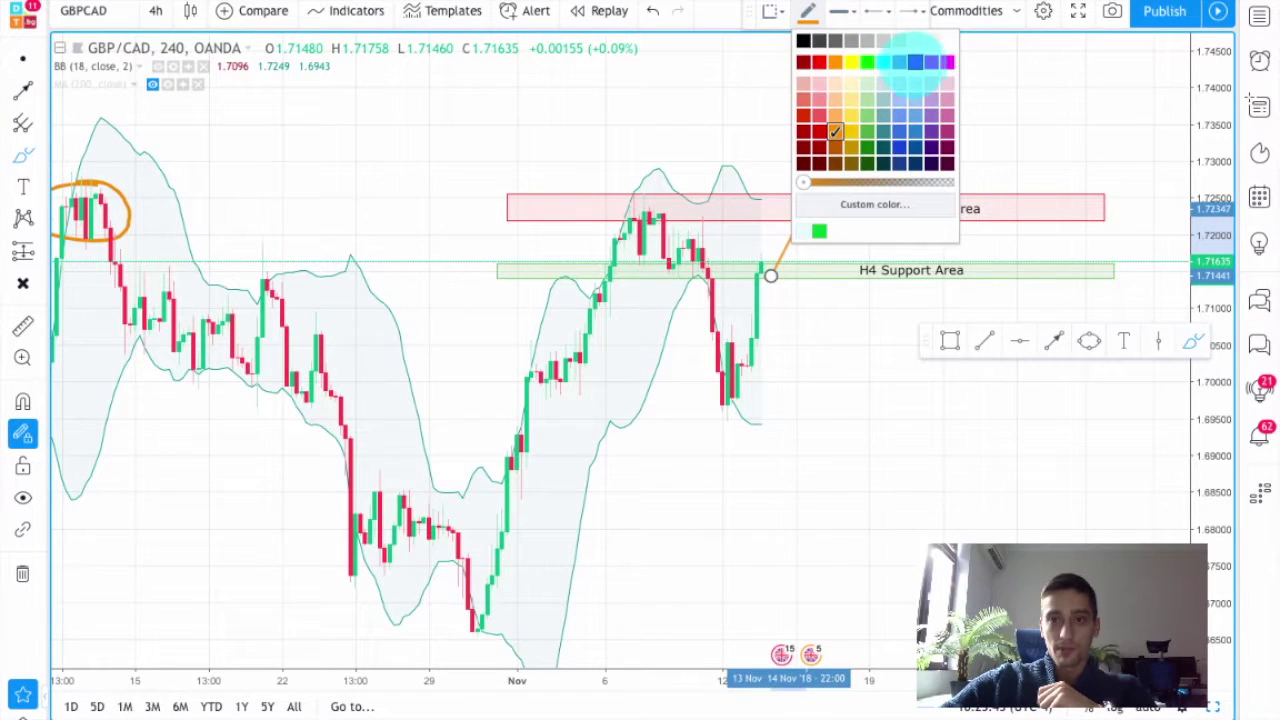
pyautogui.click(915, 62)
pyautogui.moveTo(658, 190)
pyautogui.mouseDown()
pyautogui.moveTo(594, 196)
pyautogui.moveTo(640, 222)
pyautogui.moveTo(654, 182)
pyautogui.mouseUp()
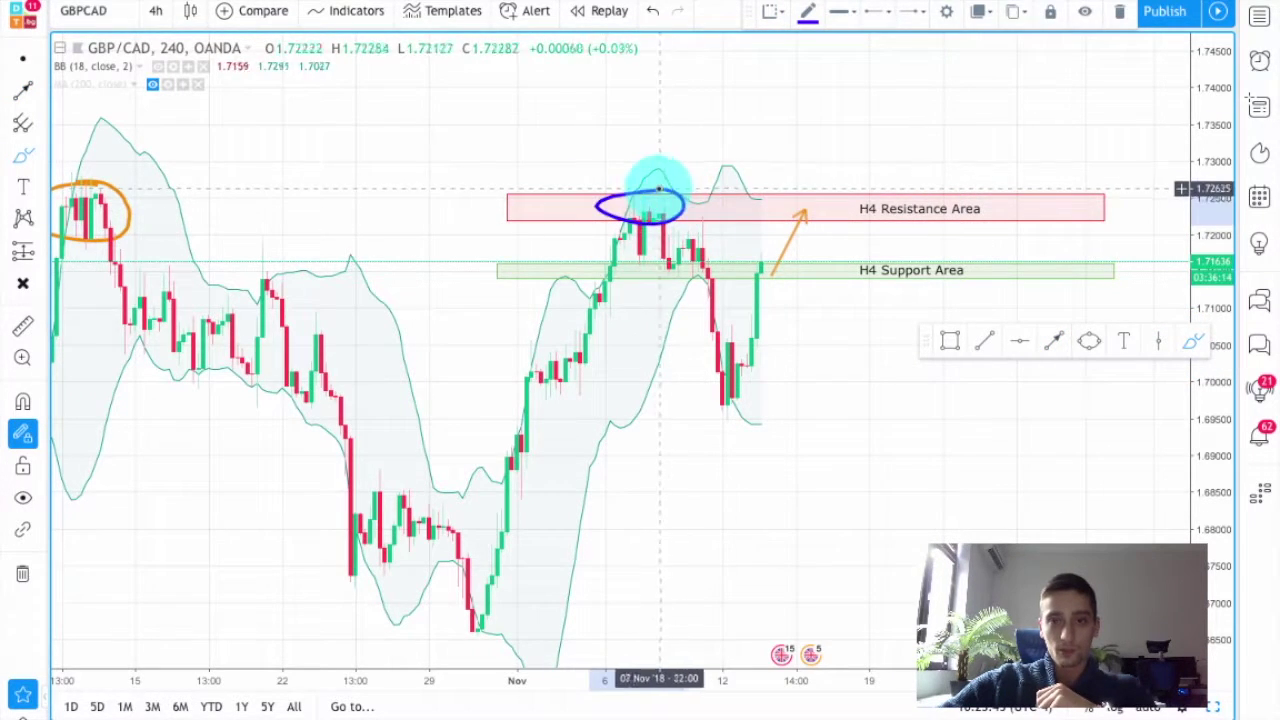
pyautogui.moveTo(806, 194)
pyautogui.mouseDown()
pyautogui.moveTo(751, 209)
pyautogui.moveTo(820, 206)
pyautogui.moveTo(791, 185)
pyautogui.mouseUp()
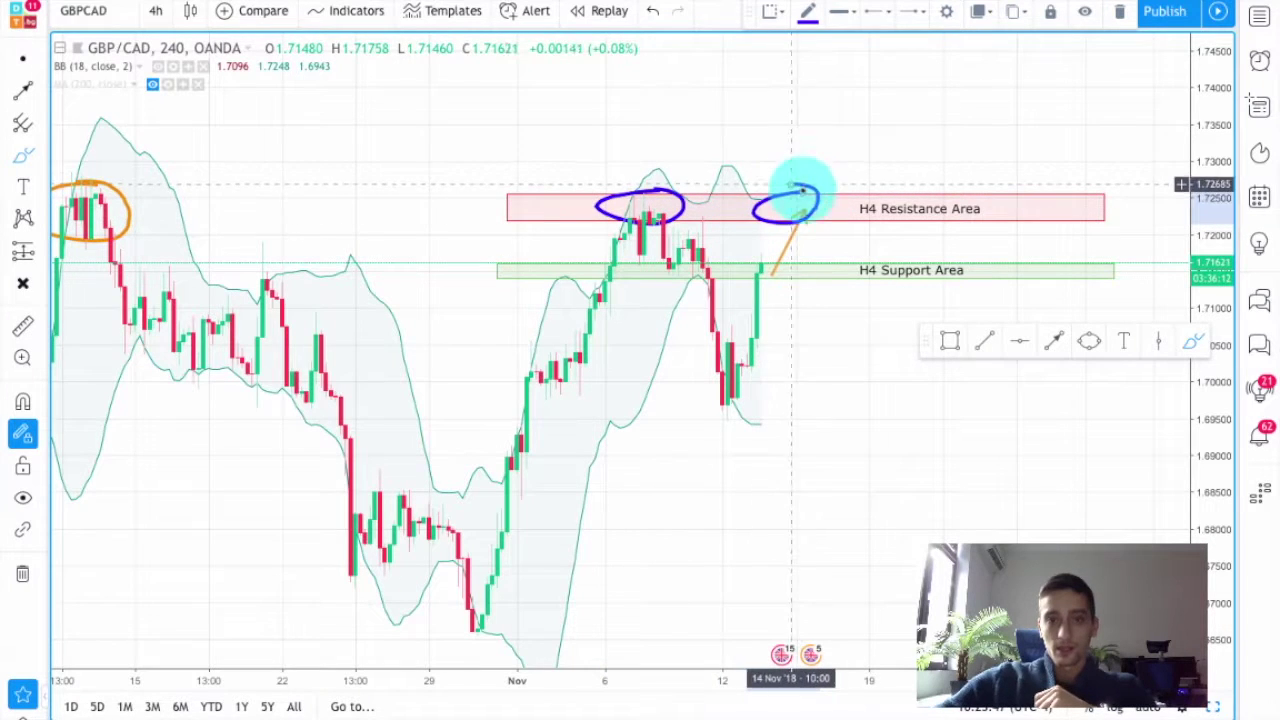
pyautogui.click(23, 58)
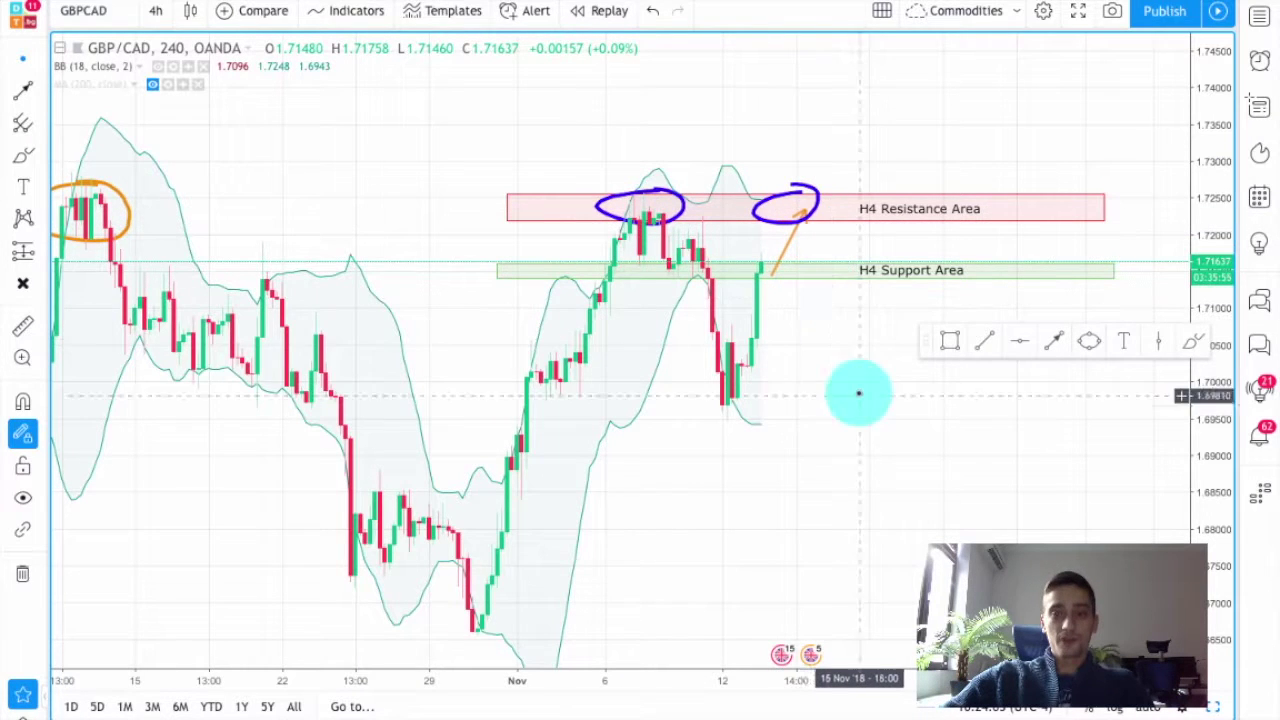
# Draw a red arrow from the orange arrow's tip at about 1.7236 down to about 1.6860
pyautogui.scroll(-2, 851, 343)
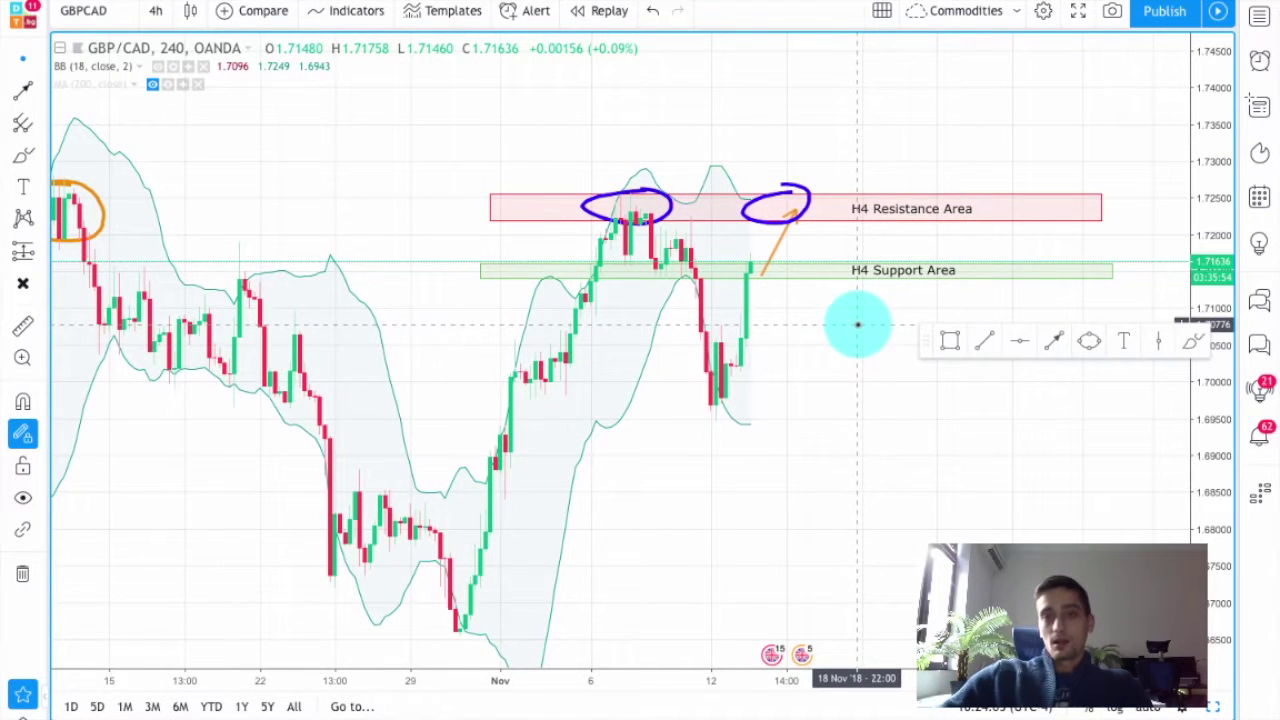
pyautogui.click(1054, 340)
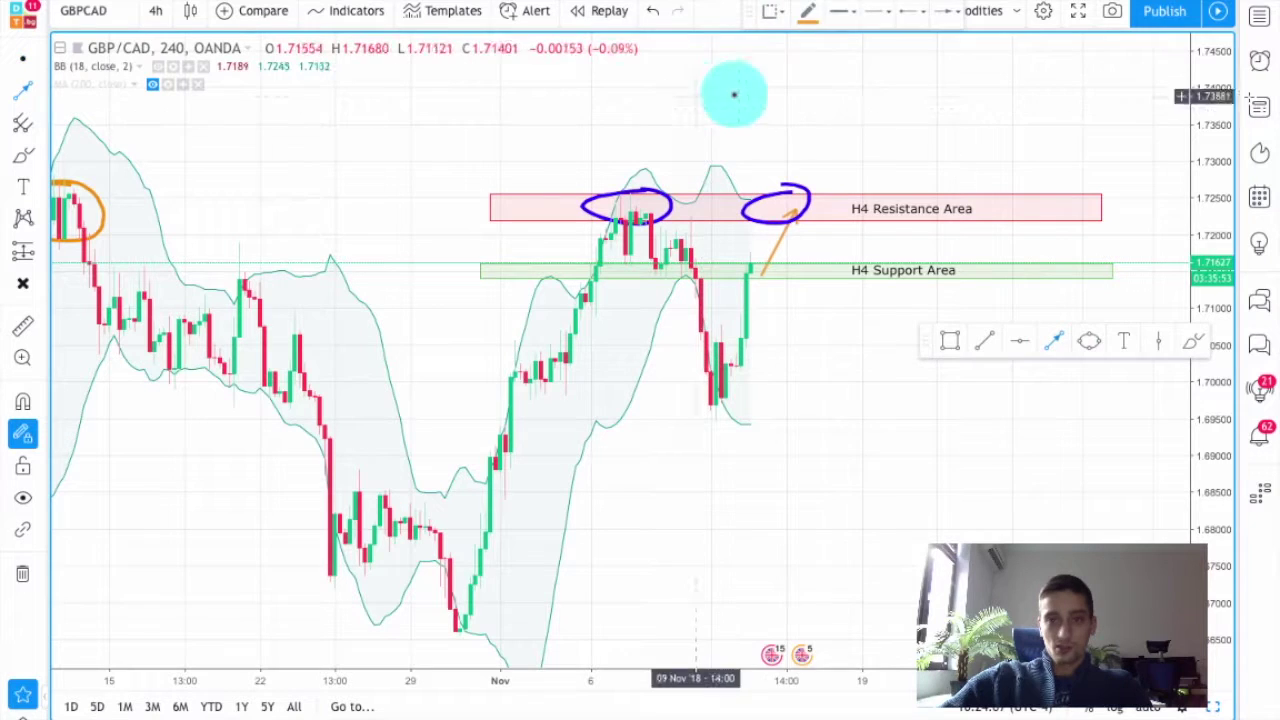
pyautogui.click(808, 11)
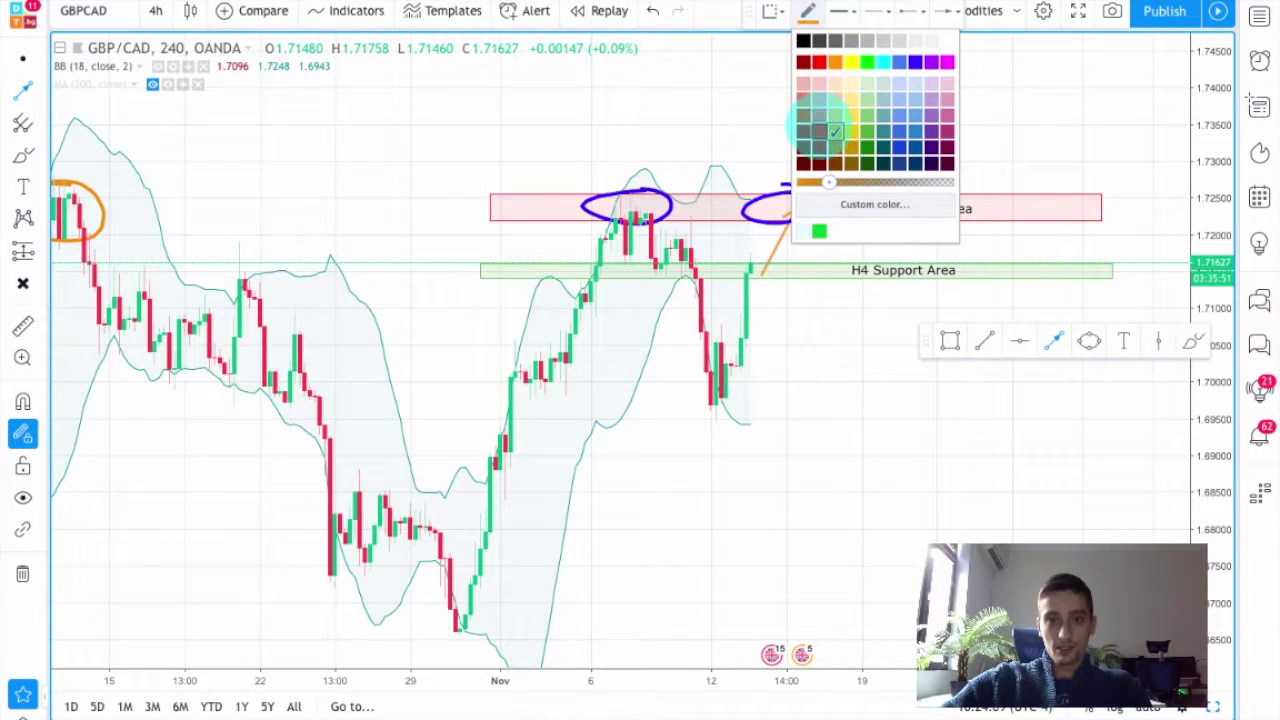
pyautogui.click(819, 131)
pyautogui.click(796, 208)
pyautogui.moveTo(843, 299); pyautogui.dragTo(940, 487)
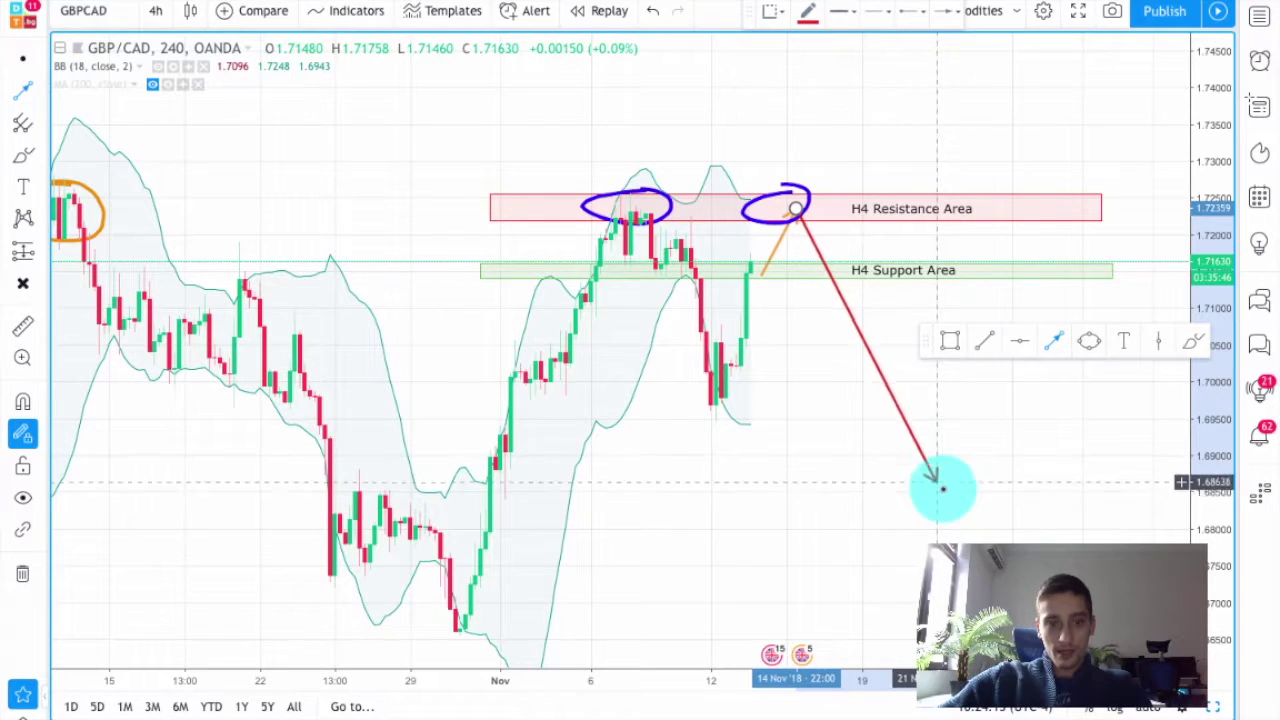
pyautogui.scroll(-2, 941, 487)
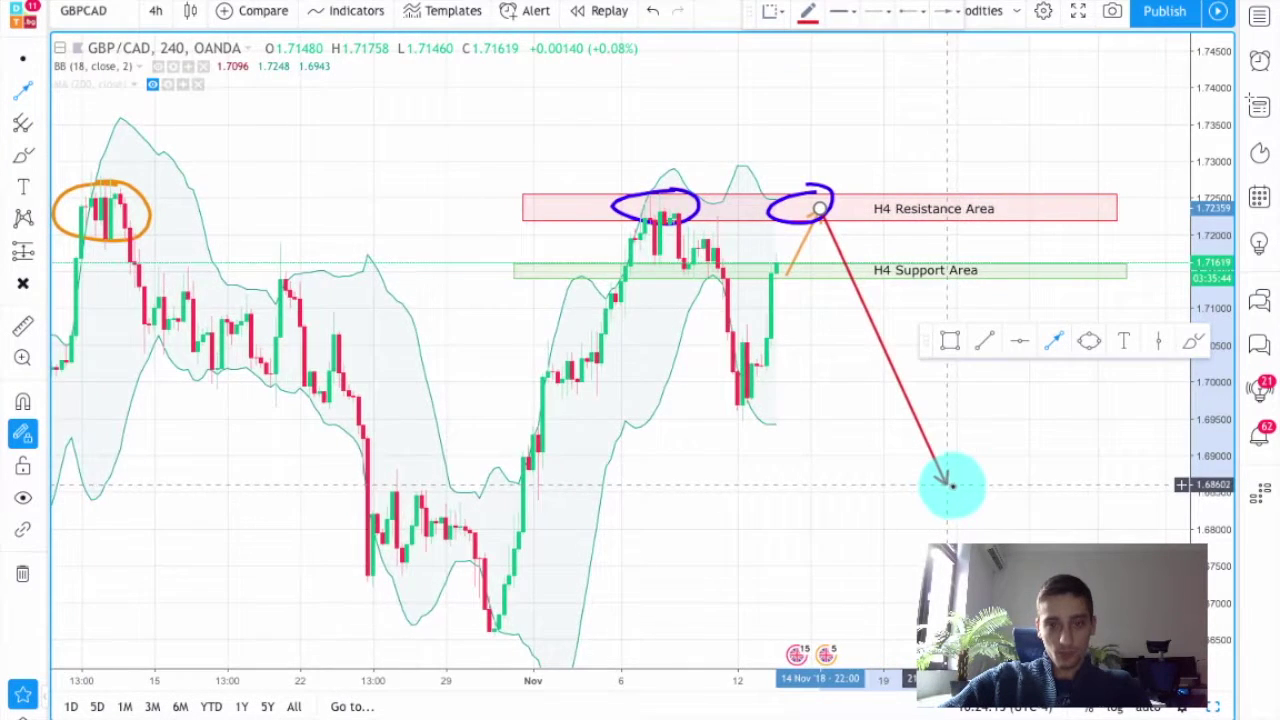
pyautogui.click(958, 484)
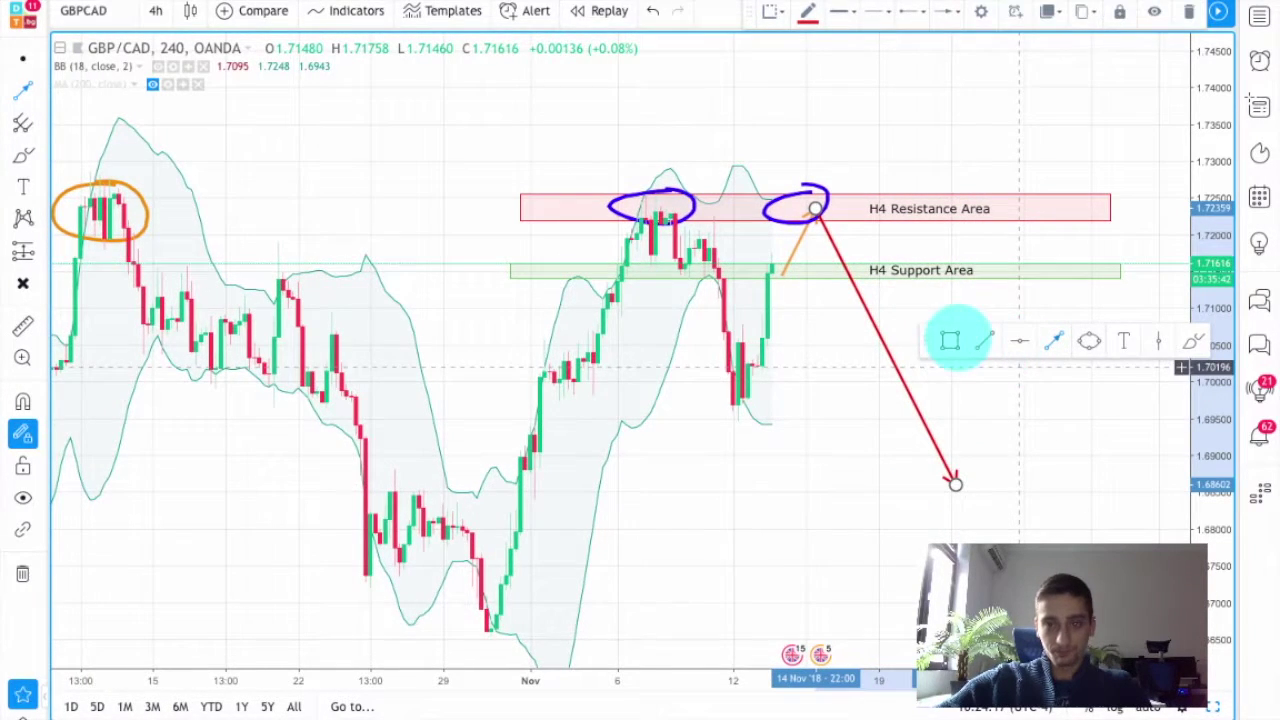
# Draw a green rectangle below the red arrow's tip, from about 1.6853 to 1.6754, starting at the late-October candles
pyautogui.click(952, 341)
pyautogui.moveTo(345, 490)
pyautogui.mouseDown()
pyautogui.moveTo(400, 523)
pyautogui.moveTo(737, 569)
pyautogui.moveTo(1105, 561)
pyautogui.mouseUp()
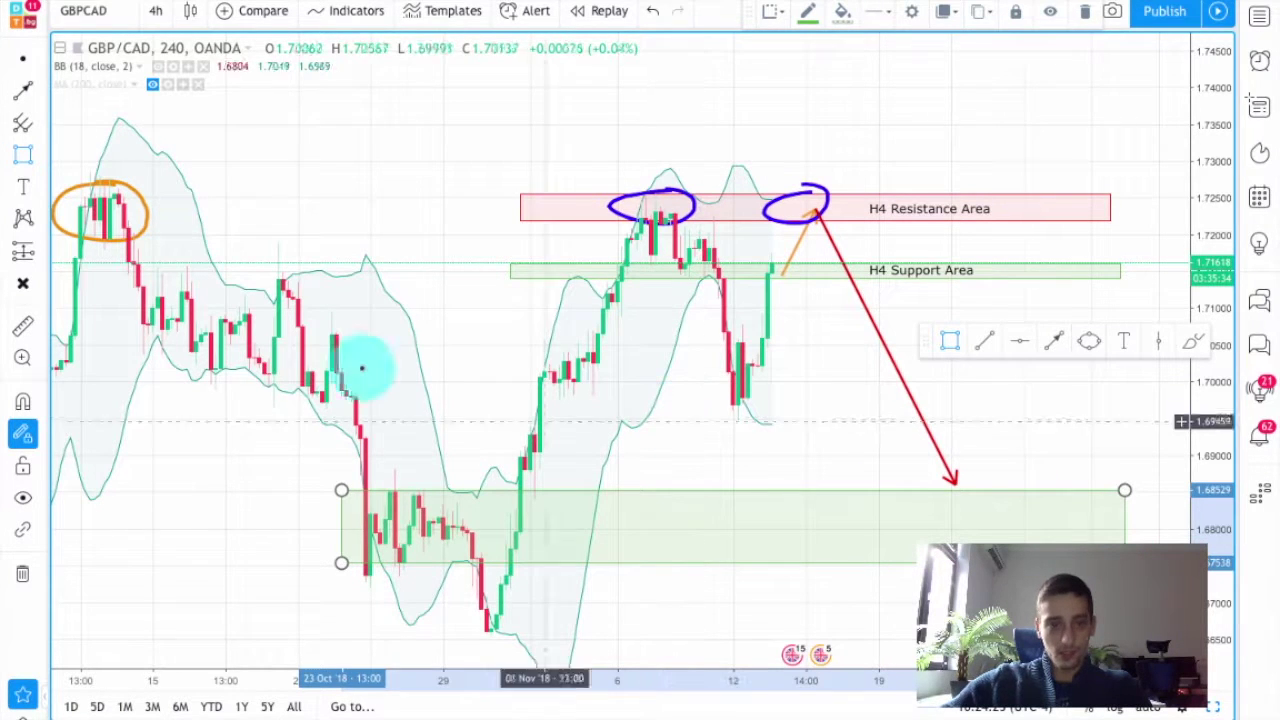
# Examine the projected drop and the lower green area against the September to November price history
pyautogui.click(661, 408)
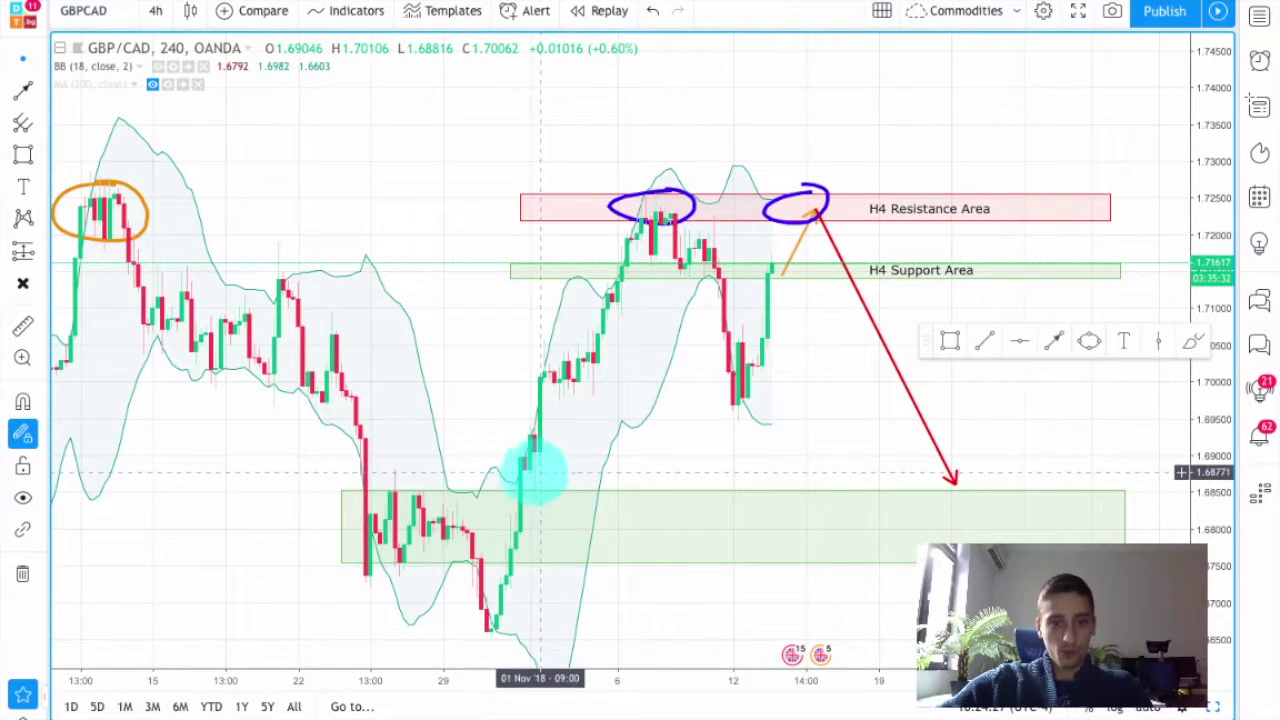
pyautogui.scroll(-5, 822, 473)
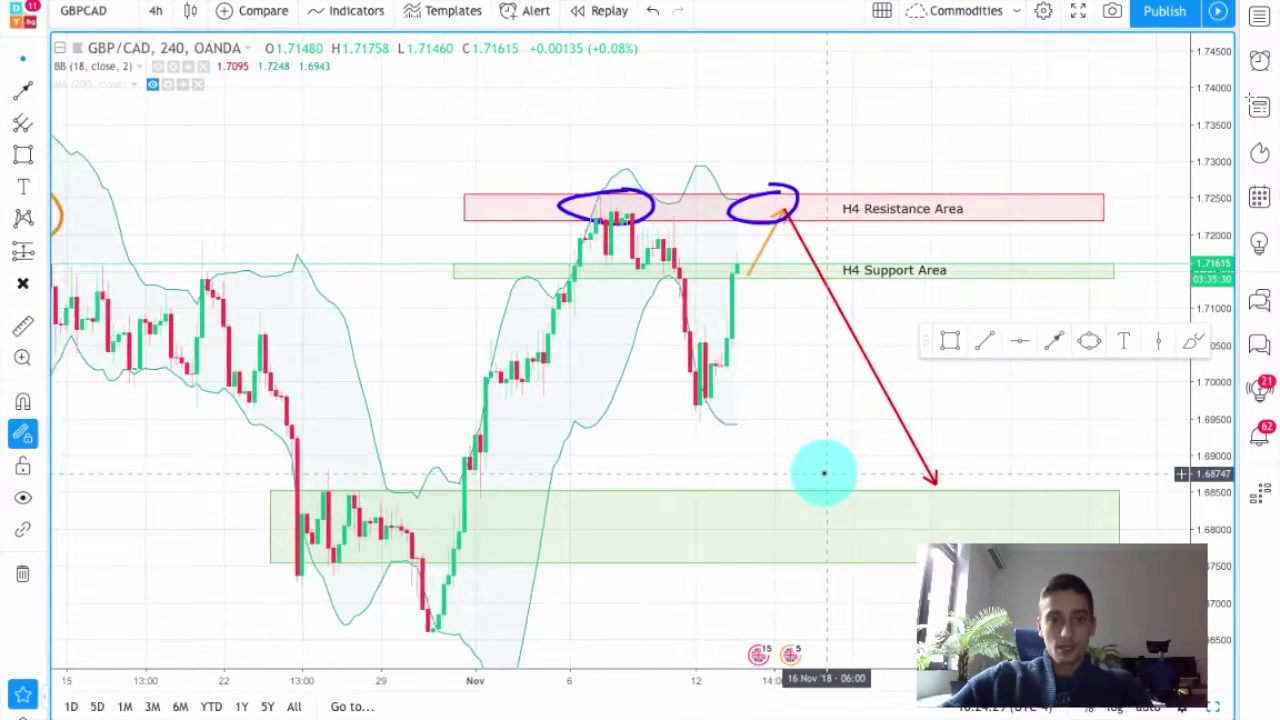
pyautogui.scroll(-5, 822, 473)
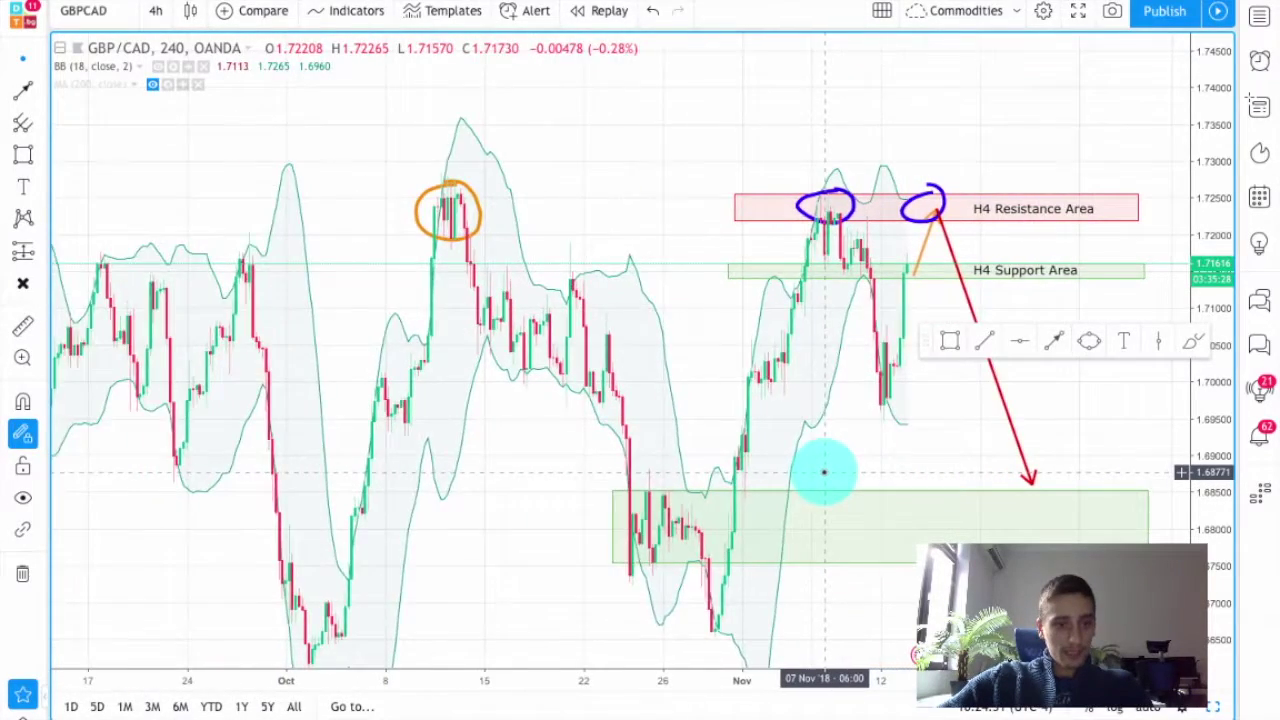
pyautogui.scroll(-1, 812, 478)
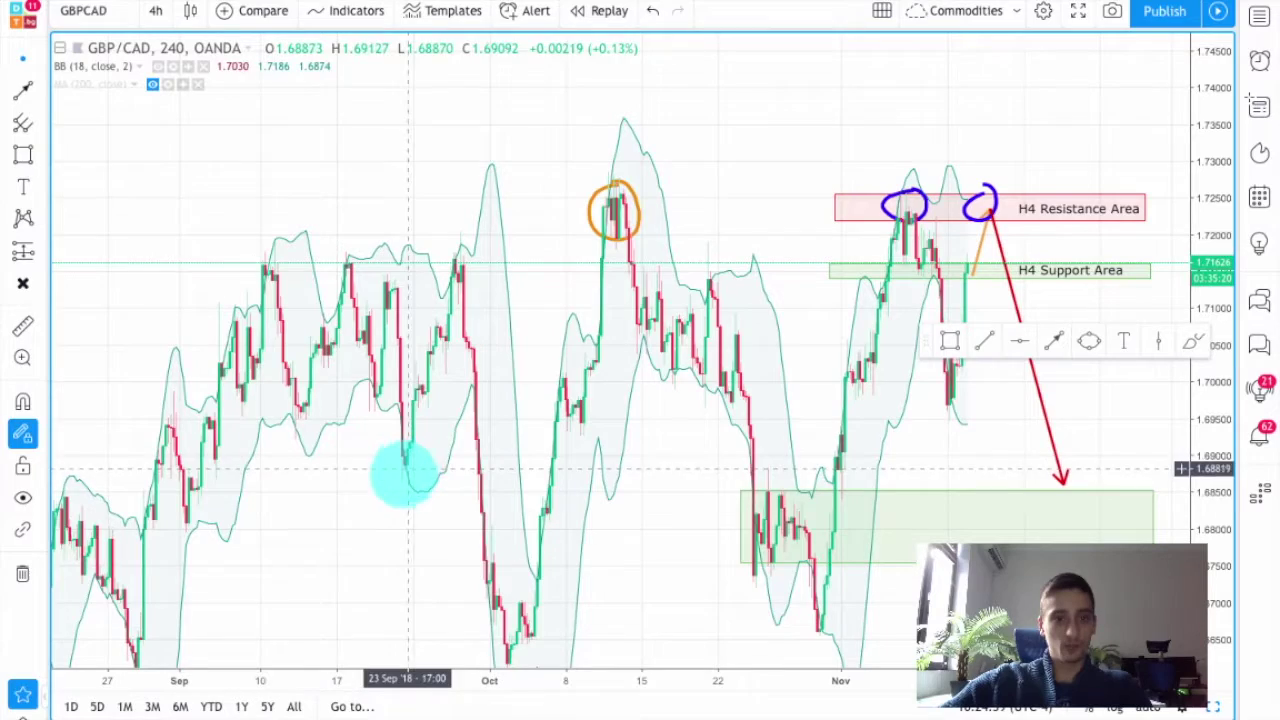
pyautogui.scroll(5, 723, 477)
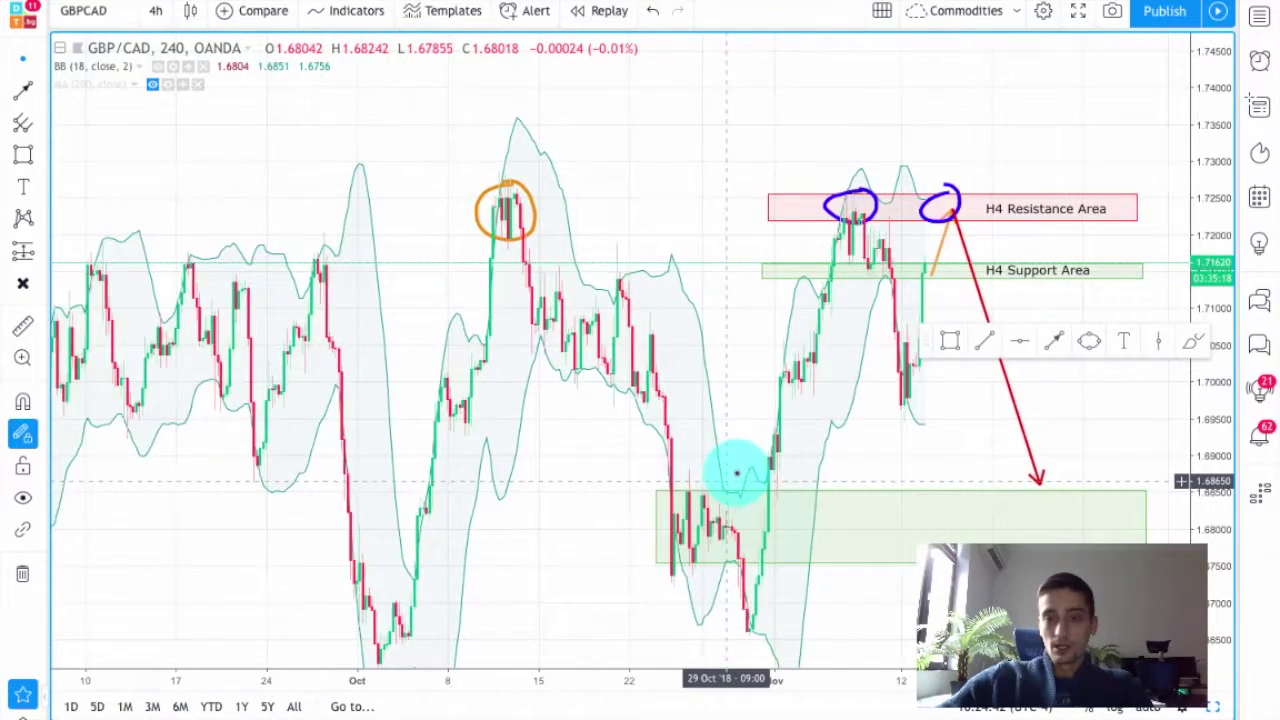
pyautogui.scroll(4, 739, 463)
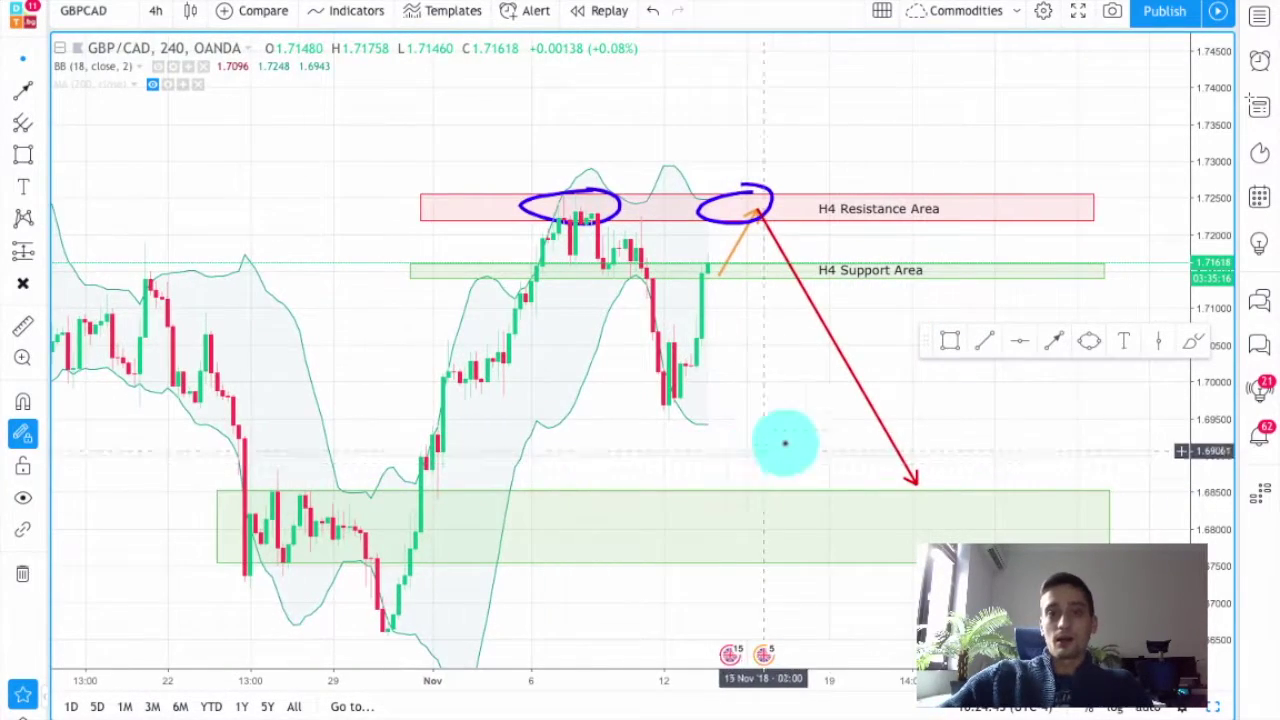
pyautogui.hscroll(1, 720, 400)
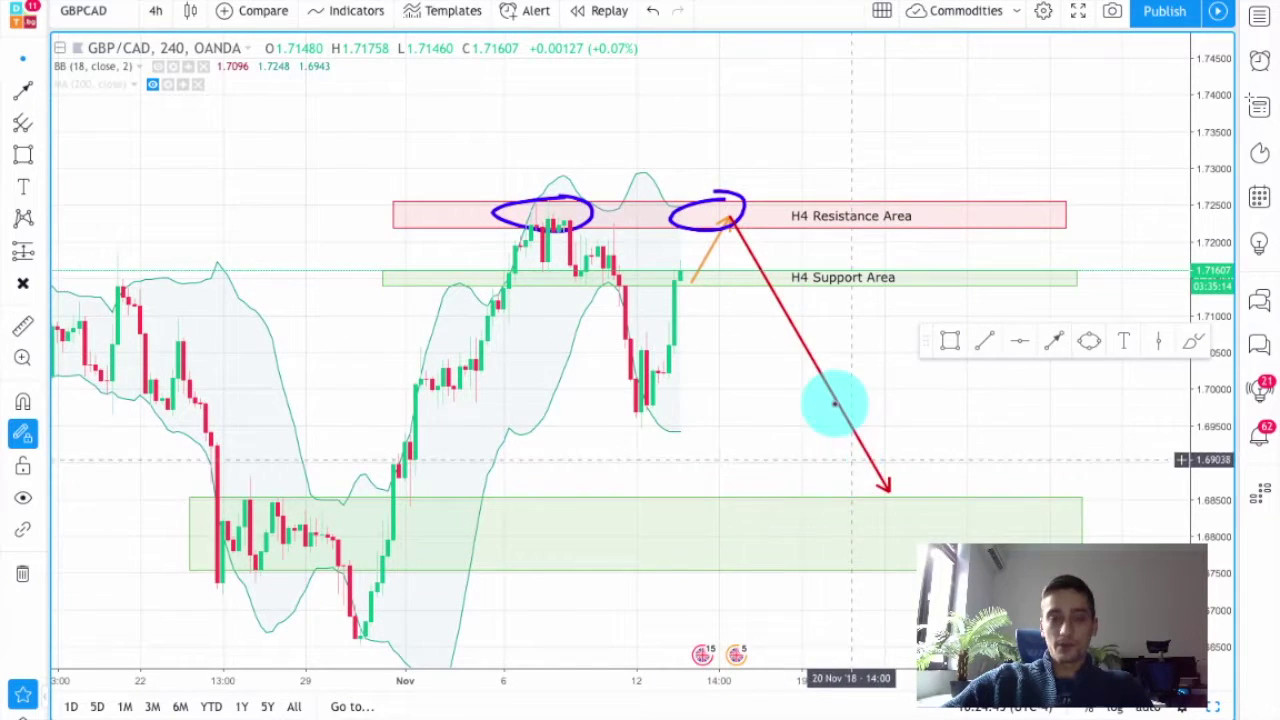
pyautogui.hscroll(6, 758, 406)
# Circle the latest candle in the H4 Support Area with a small blue freehand brush stroke
pyautogui.moveTo(411, 389); pyautogui.dragTo(977, 398)
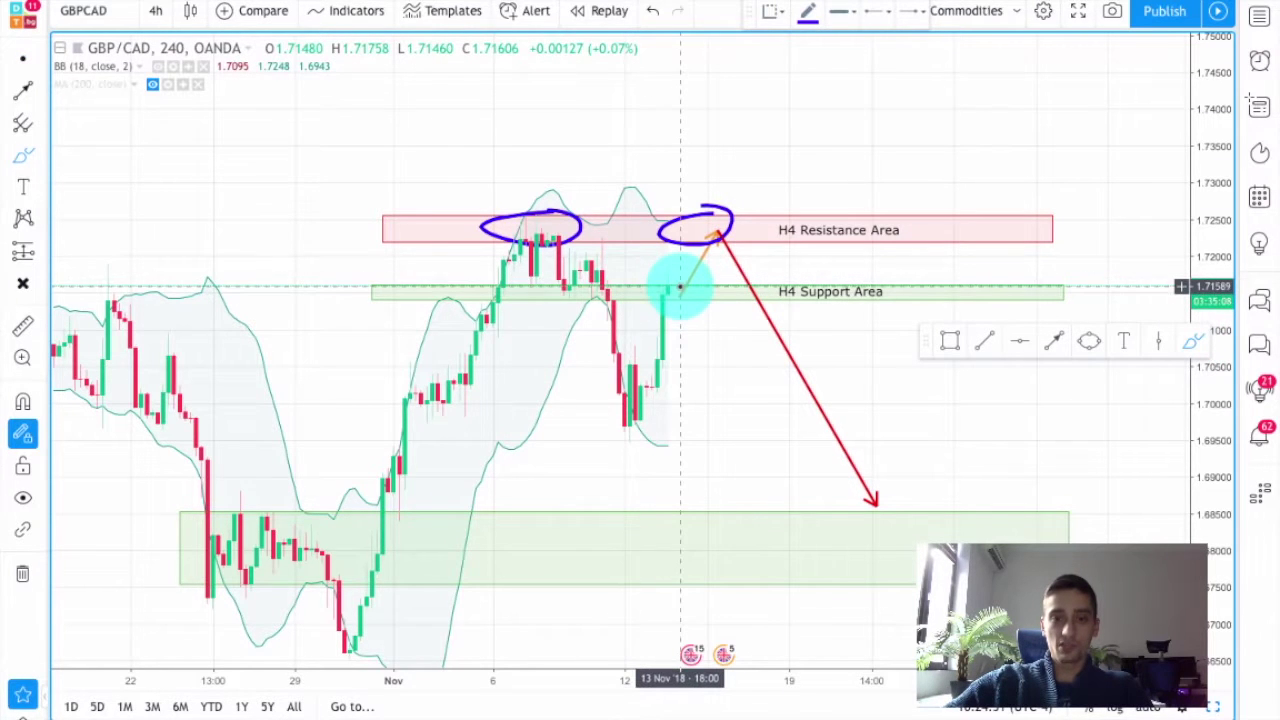
pyautogui.moveTo(671, 277)
pyautogui.mouseDown()
pyautogui.moveTo(656, 292)
pyautogui.moveTo(688, 291)
pyautogui.mouseUp()
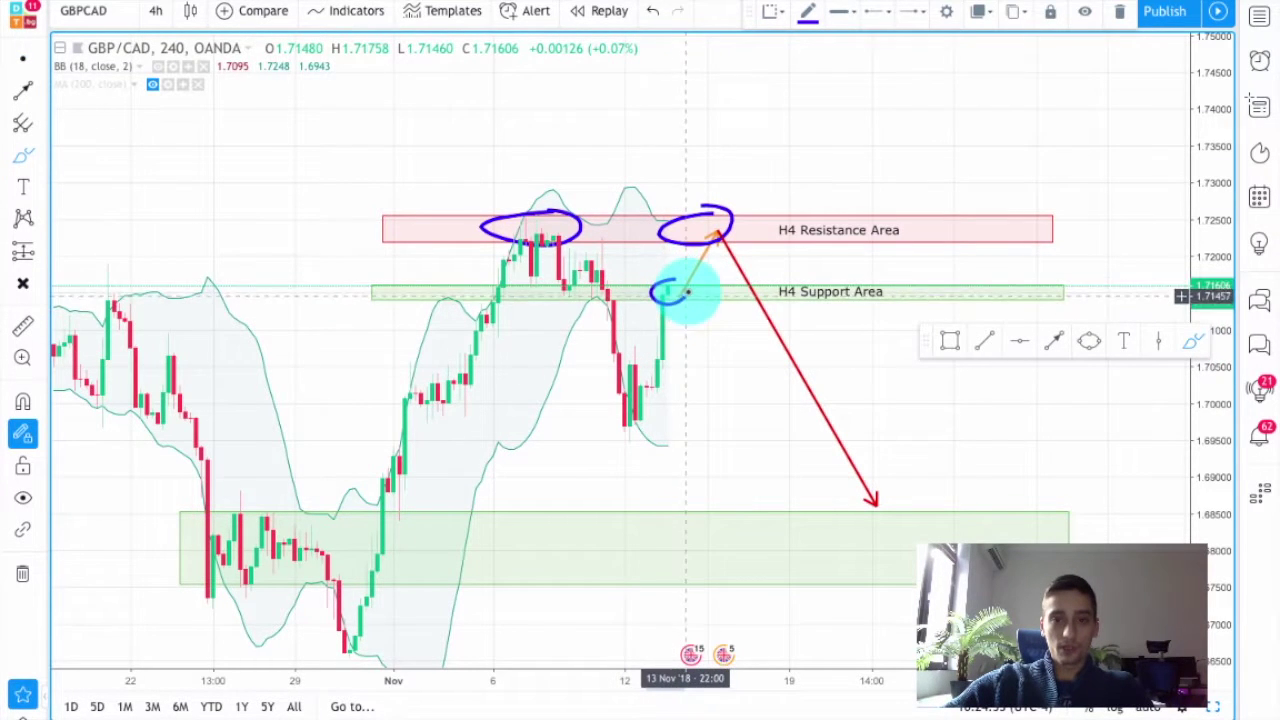
pyautogui.click(22, 58)
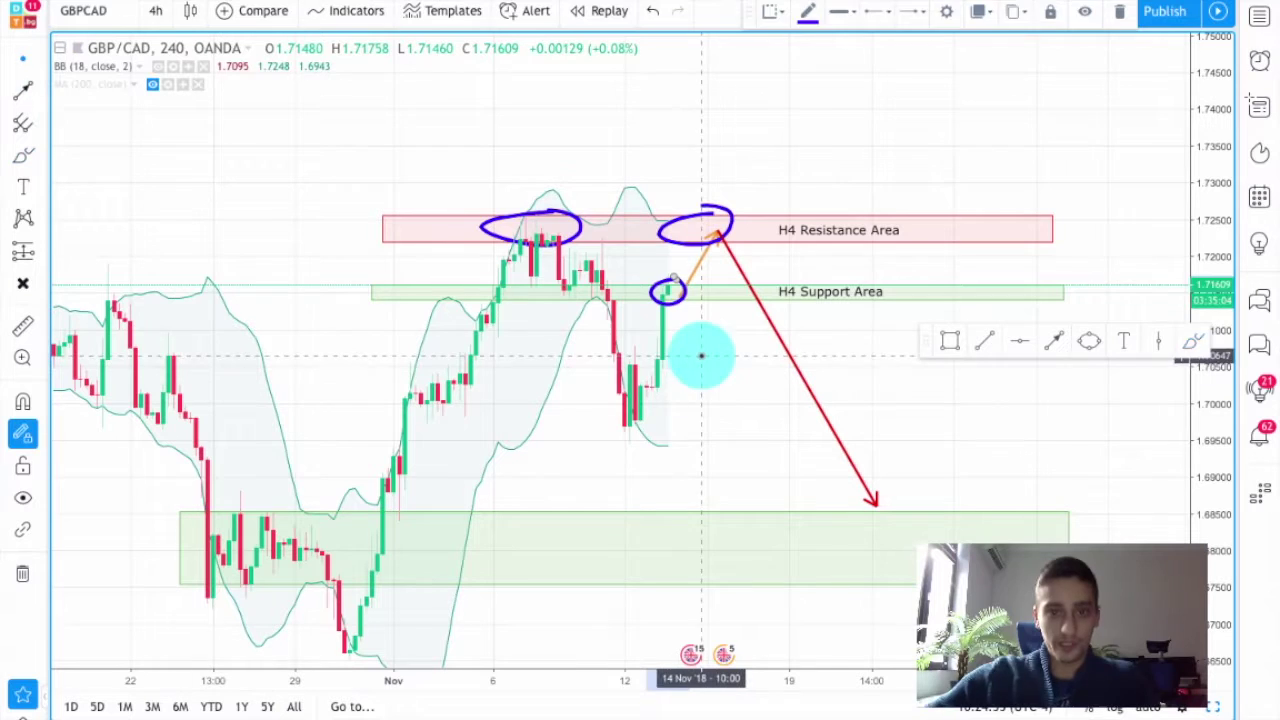
pyautogui.click(668, 290)
pyautogui.press('Escape')
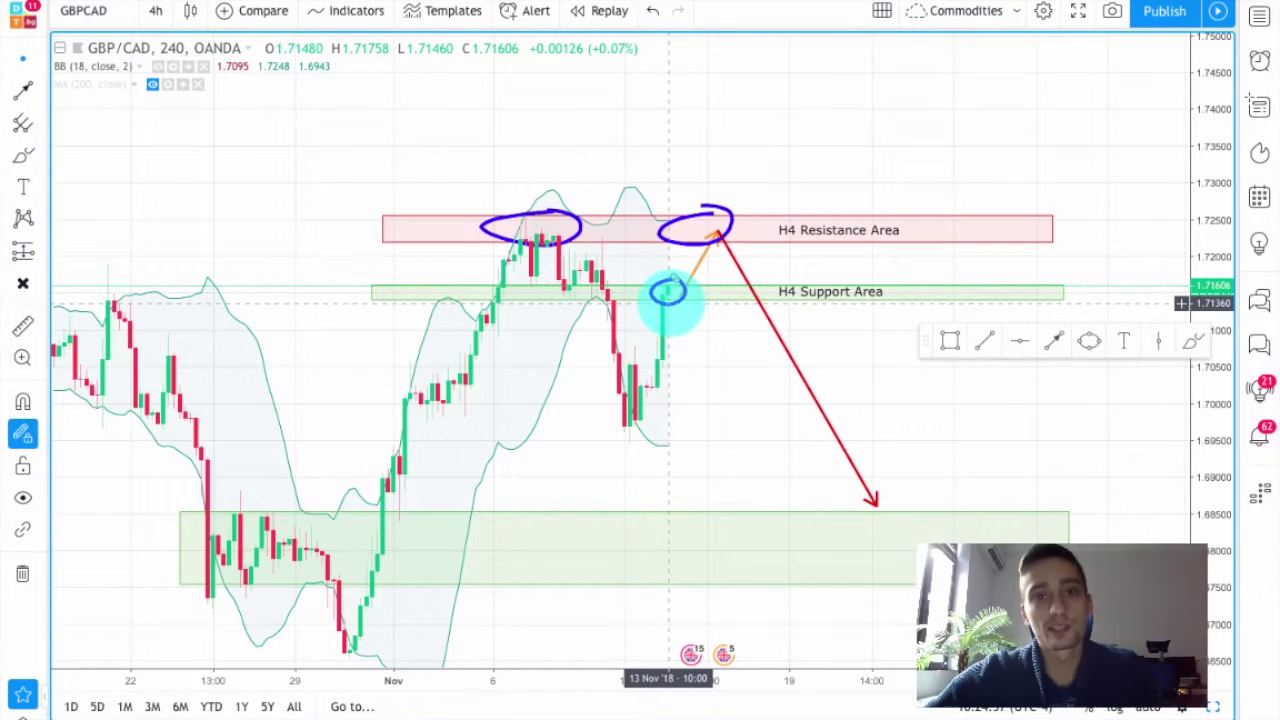
# Draw three connected blue arrows from the early-November high at about 1.7228 down to 1.6963, up to about 1.7150, and down to about 1.6850
pyautogui.scroll(2, 707, 318)
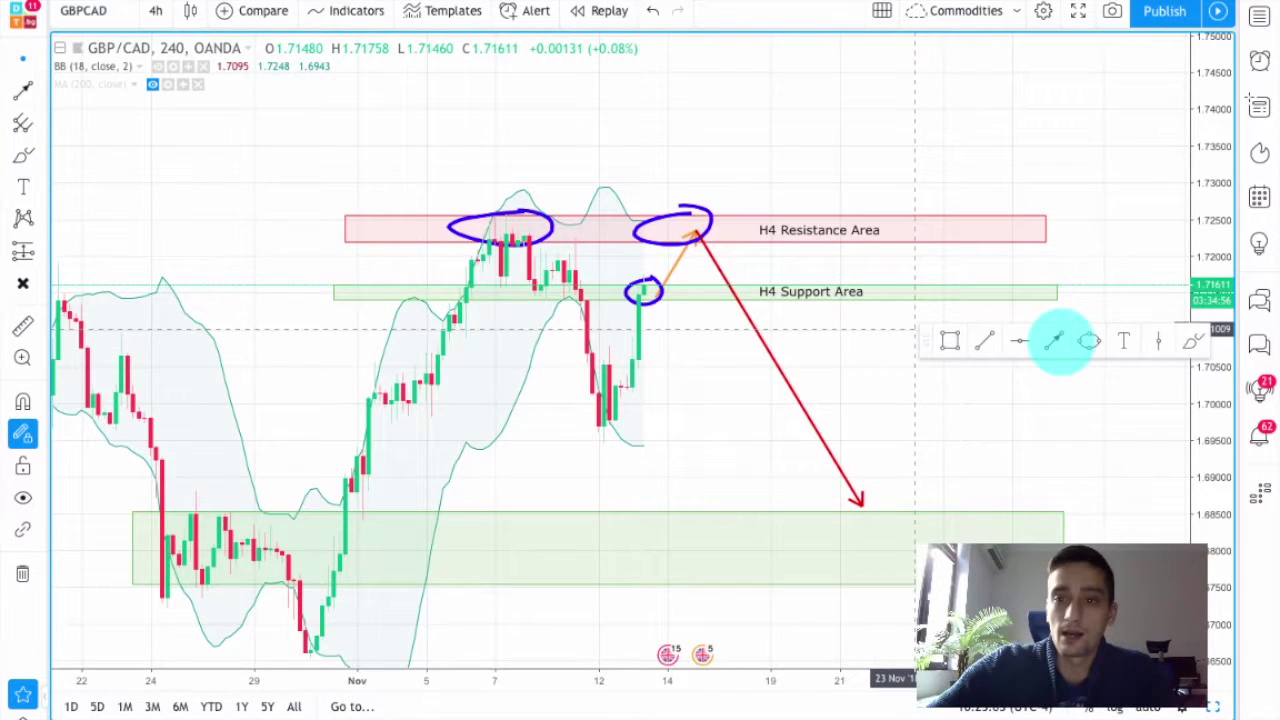
pyautogui.click(807, 11)
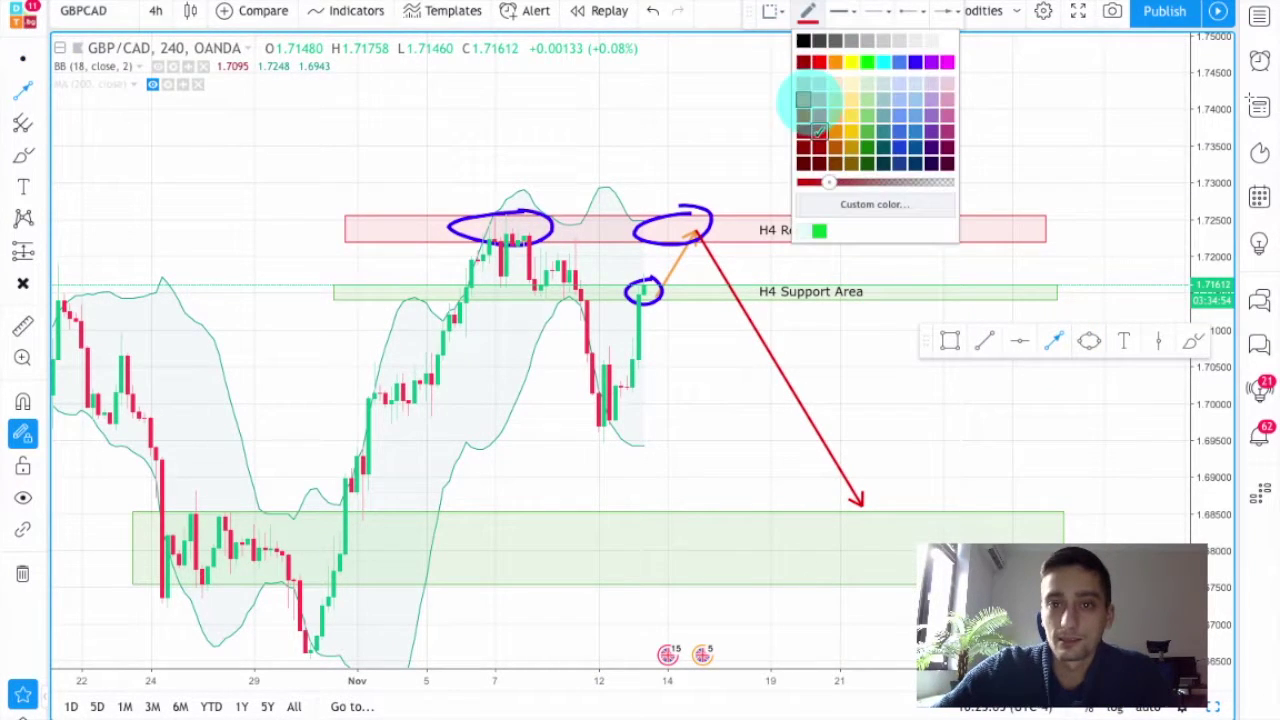
pyautogui.click(915, 62)
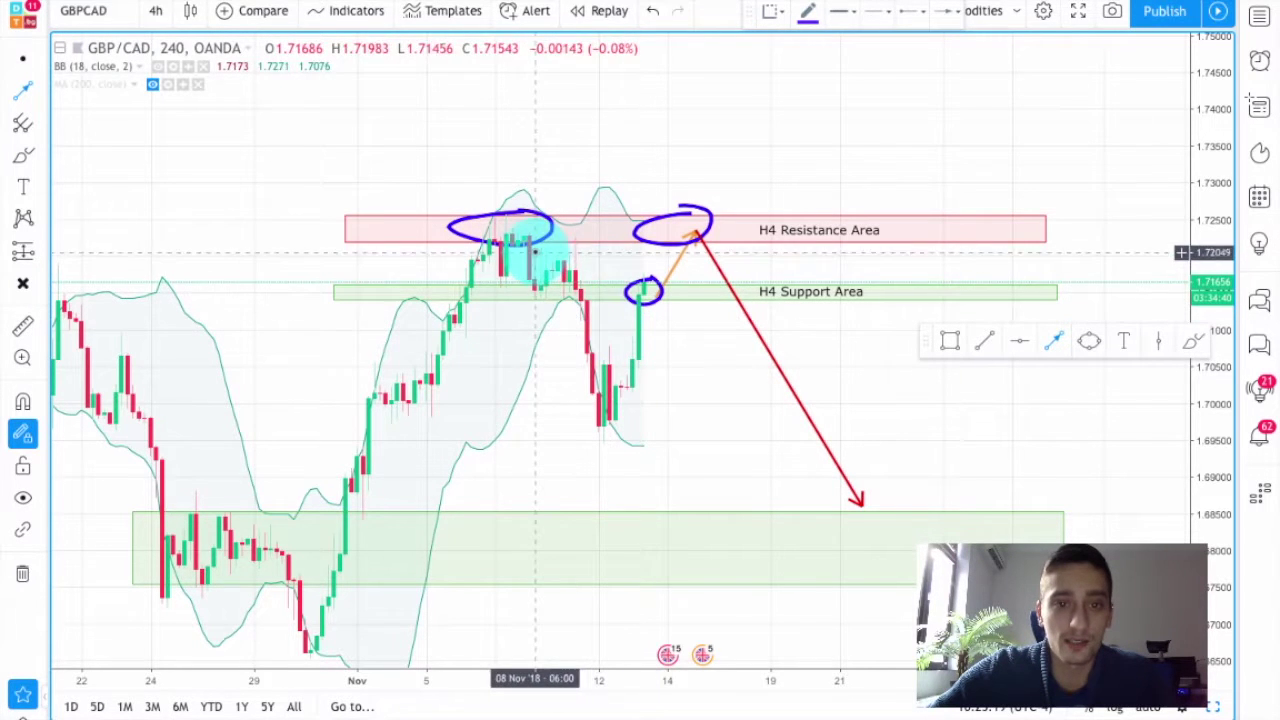
pyautogui.scroll(3, 530, 245)
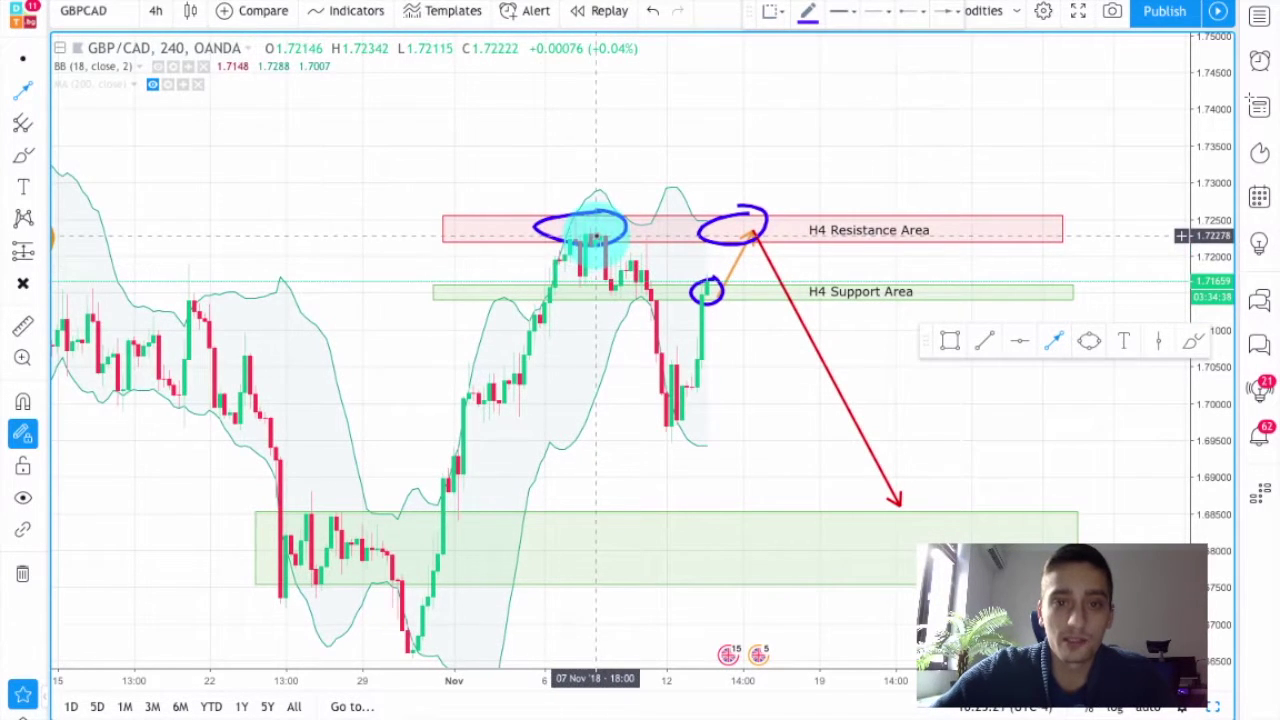
pyautogui.moveTo(596, 232)
pyautogui.mouseDown()
pyautogui.moveTo(676, 430)
pyautogui.moveTo(710, 300)
pyautogui.mouseUp()
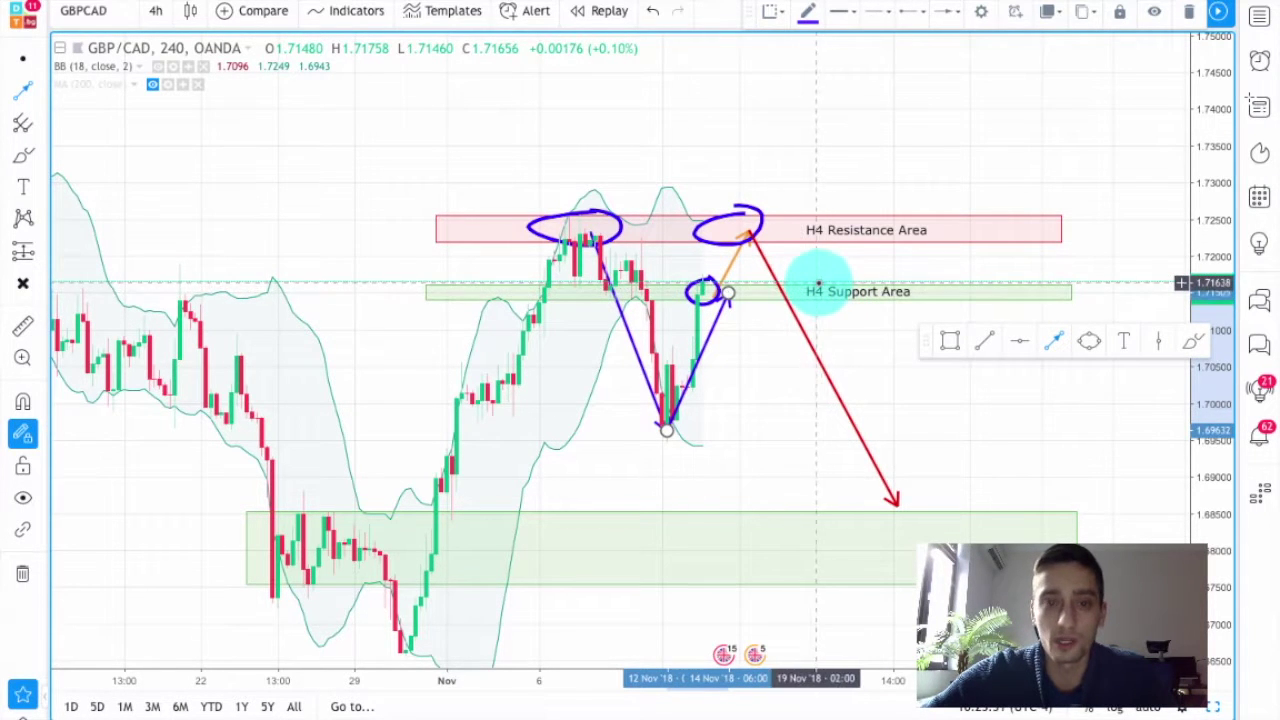
pyautogui.moveTo(729, 293)
pyautogui.mouseDown()
pyautogui.moveTo(794, 486)
pyautogui.moveTo(842, 514)
pyautogui.mouseUp()
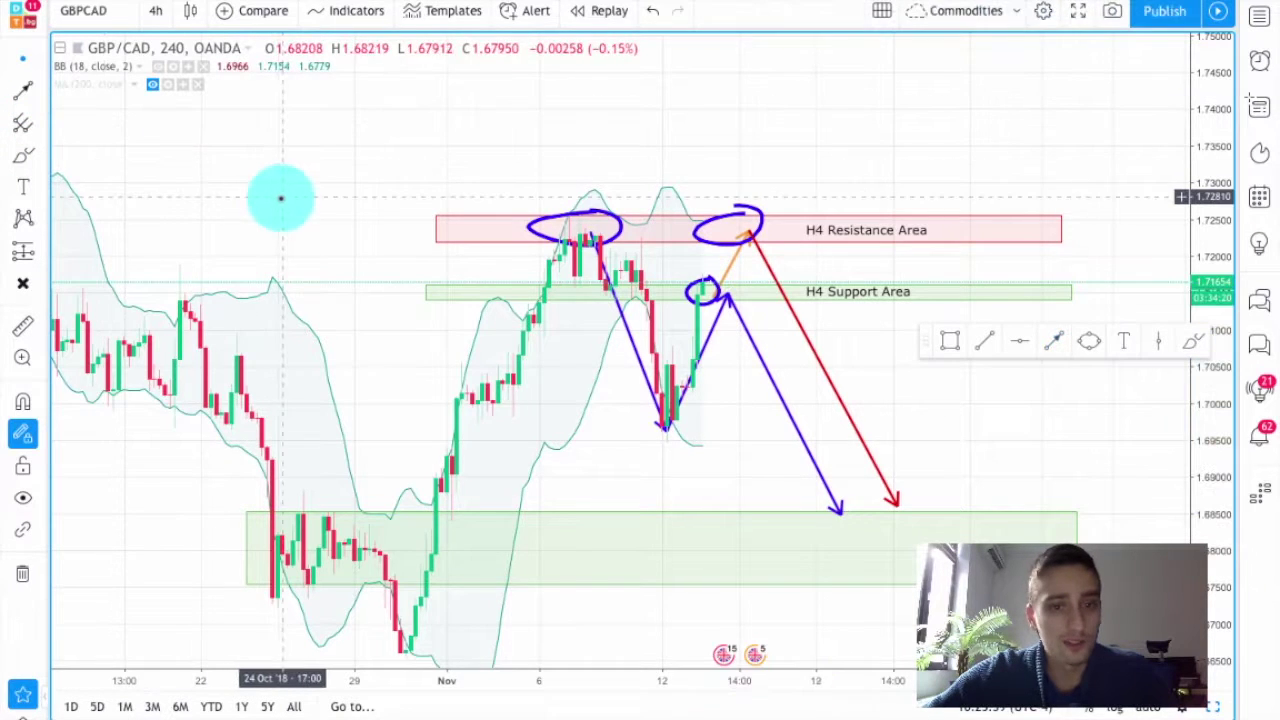
pyautogui.scroll(4, 283, 197)
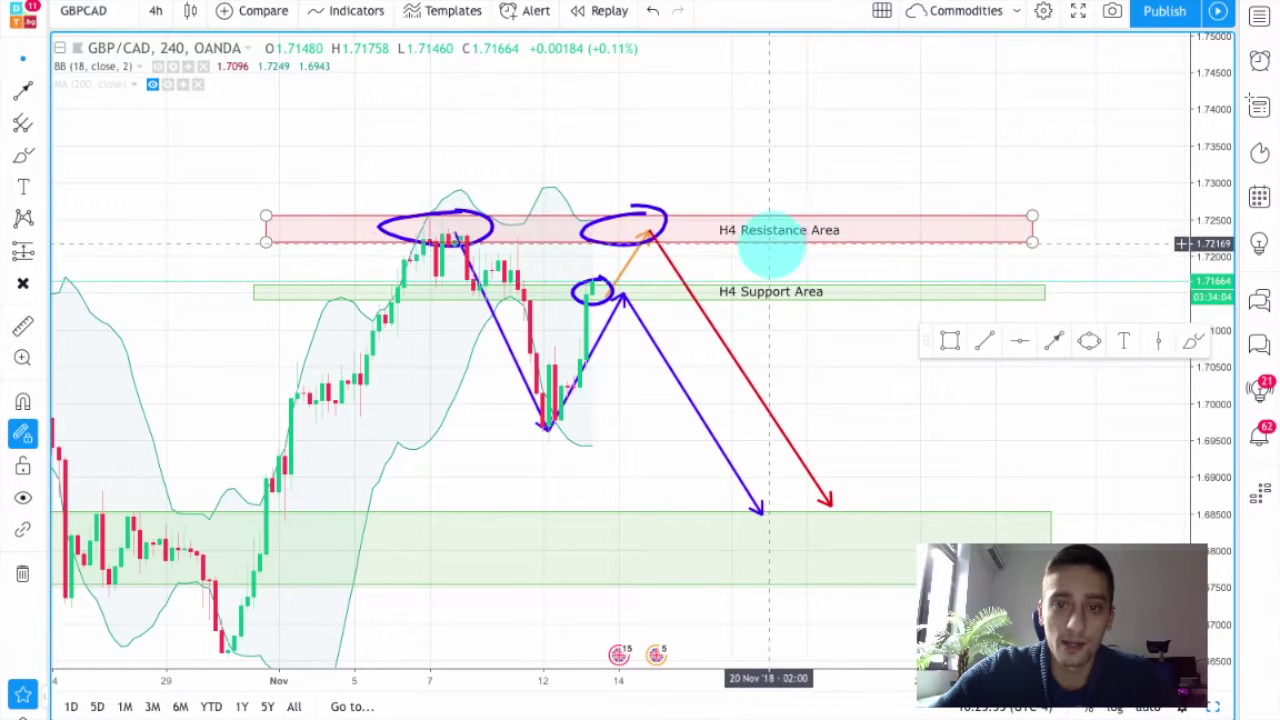
pyautogui.scroll(-1, 465, 255)
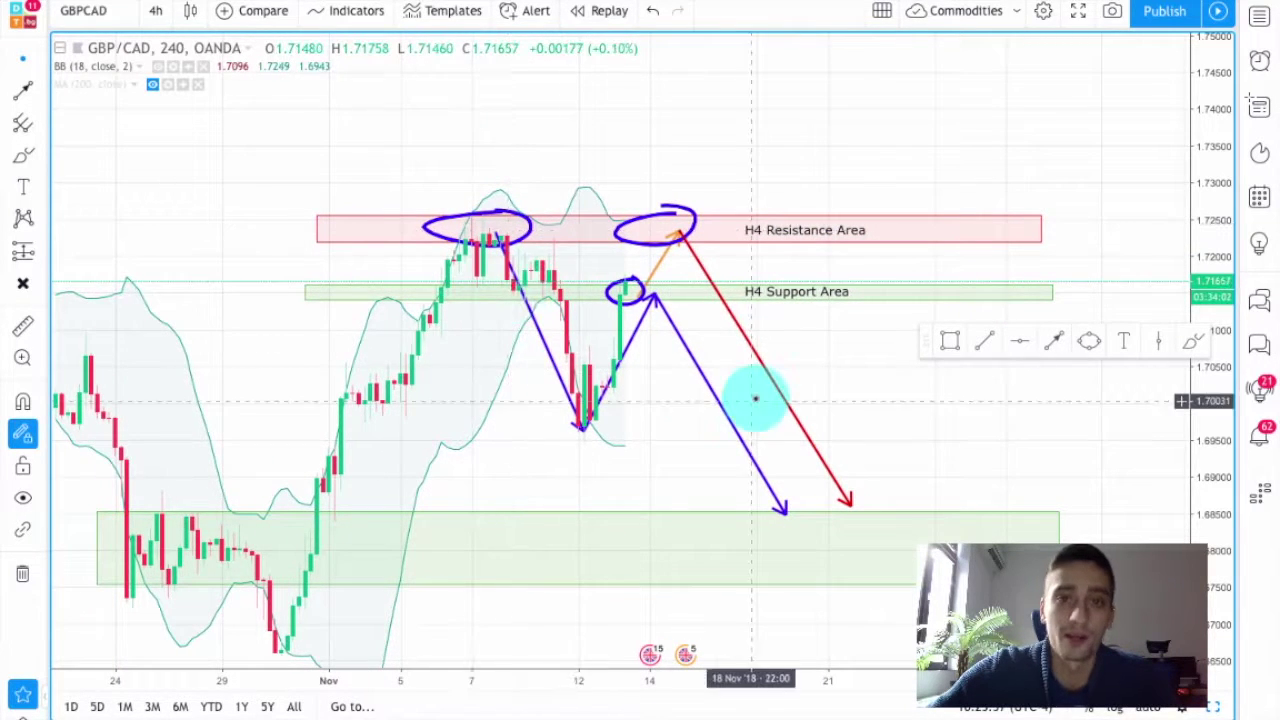
pyautogui.scroll(1, 730, 395)
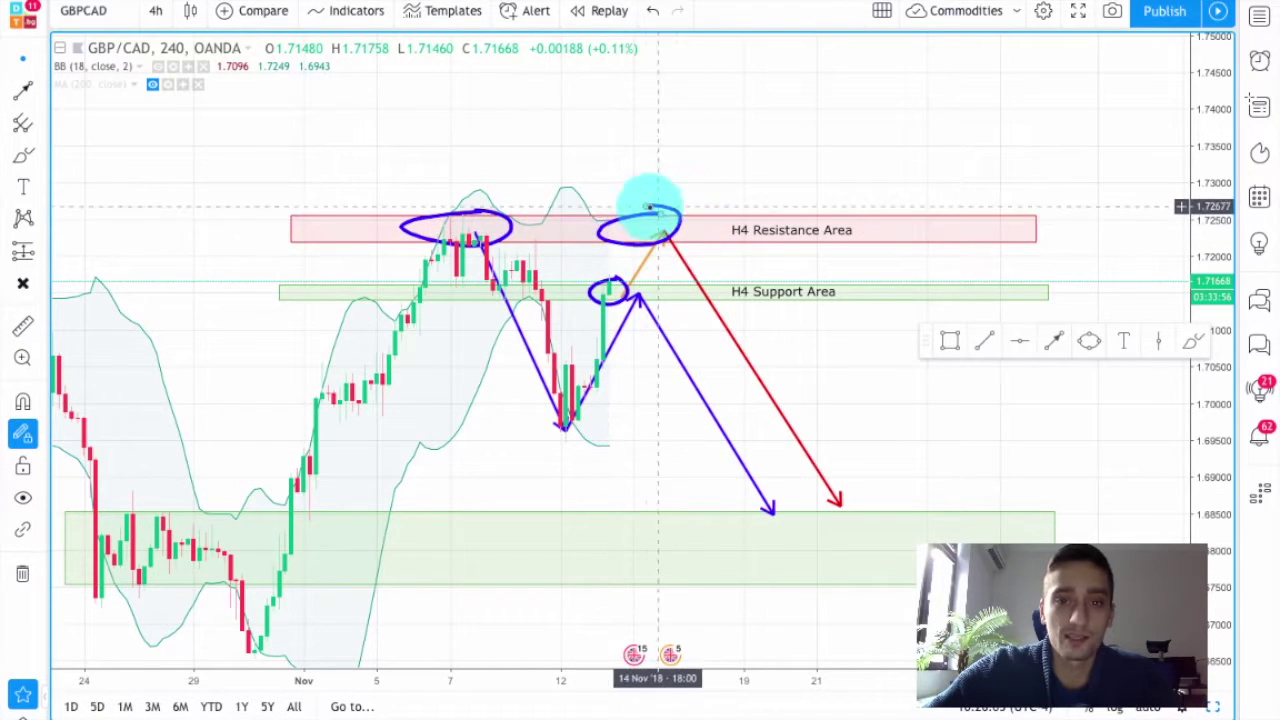
pyautogui.moveTo(515, 210); pyautogui.dragTo(625, 225)
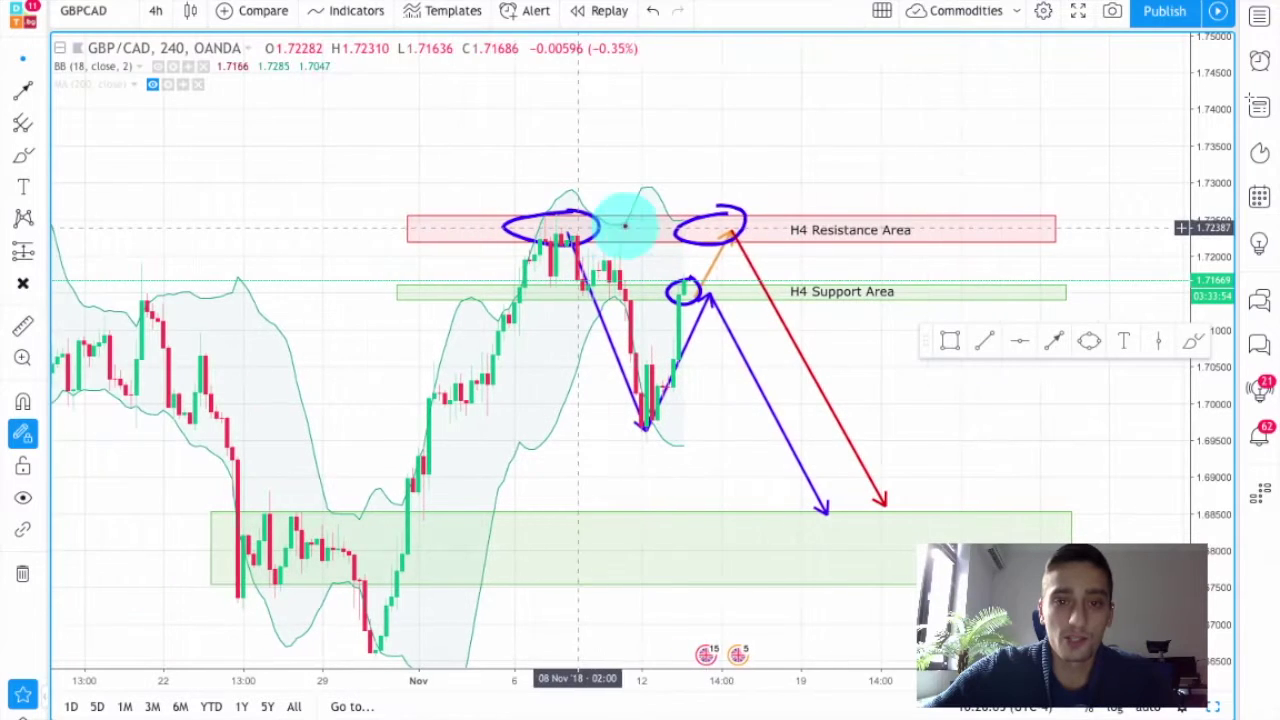
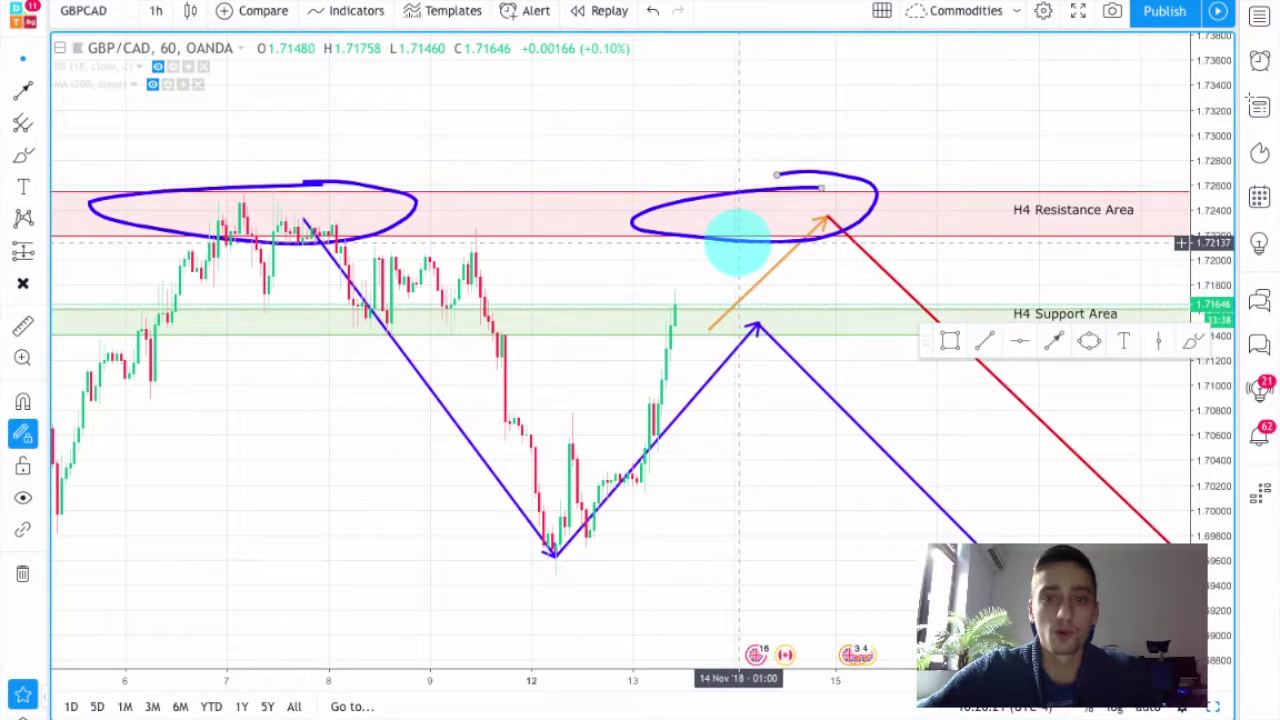
# Undo the blue circle projected at the H4 Resistance Area, the orange arrow leading up to it and the red drop arrow
pyautogui.hotkey('ctrl', 'z')
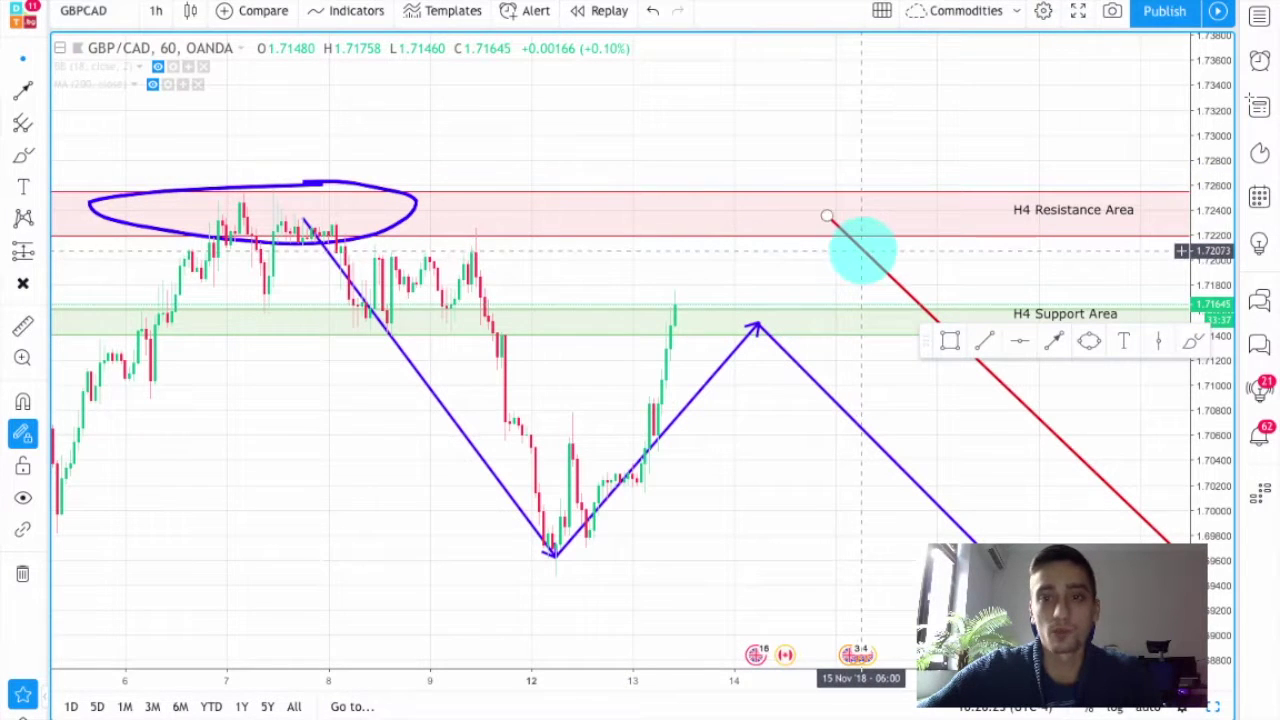
pyautogui.hotkey('ctrl', 'z')
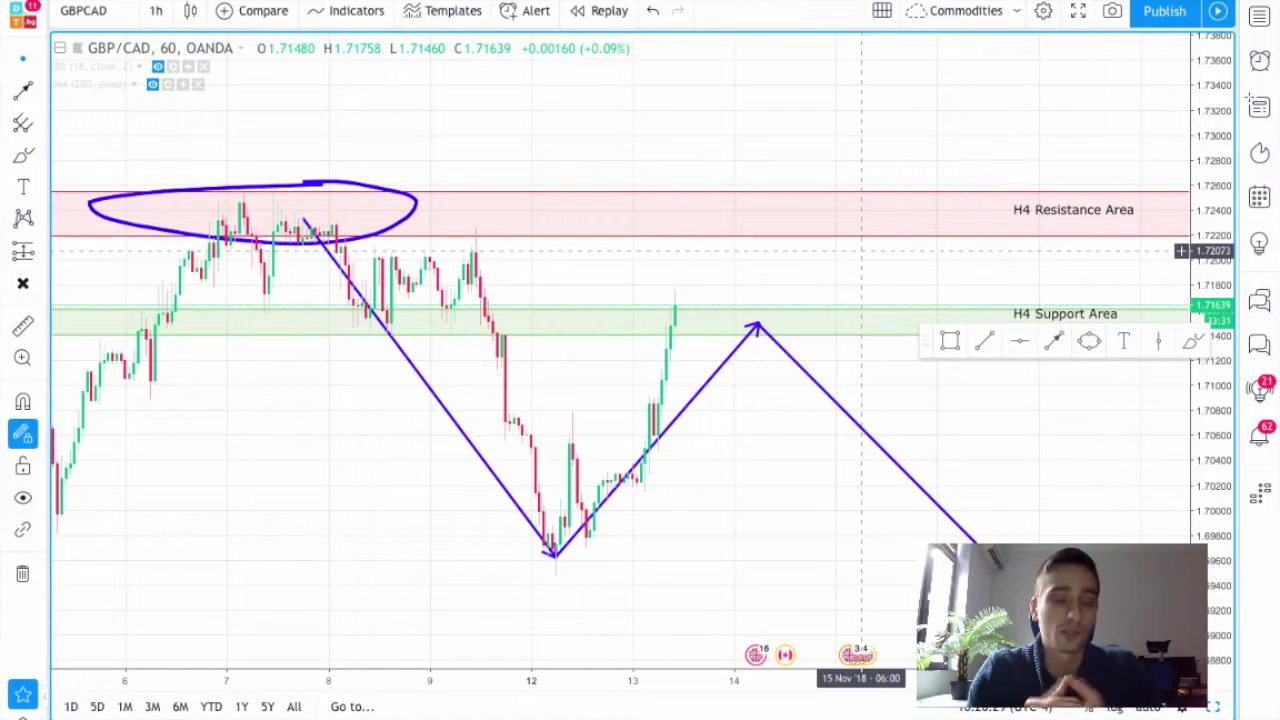
# Draw a rectangle with blue border and fill over the 8–9 November consolidation, from about 1.7208 to 1.7161, reaching past the latest candle
pyautogui.scroll(-4, 735, 520)
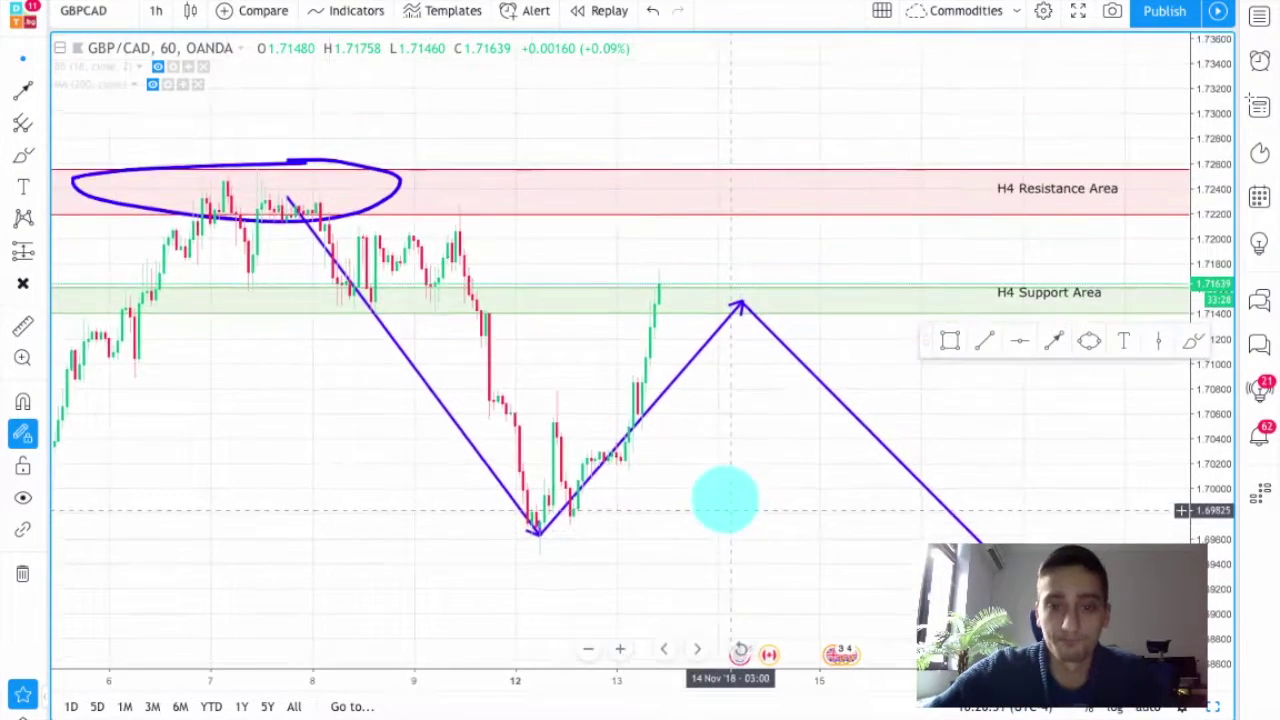
pyautogui.scroll(2, 791, 457)
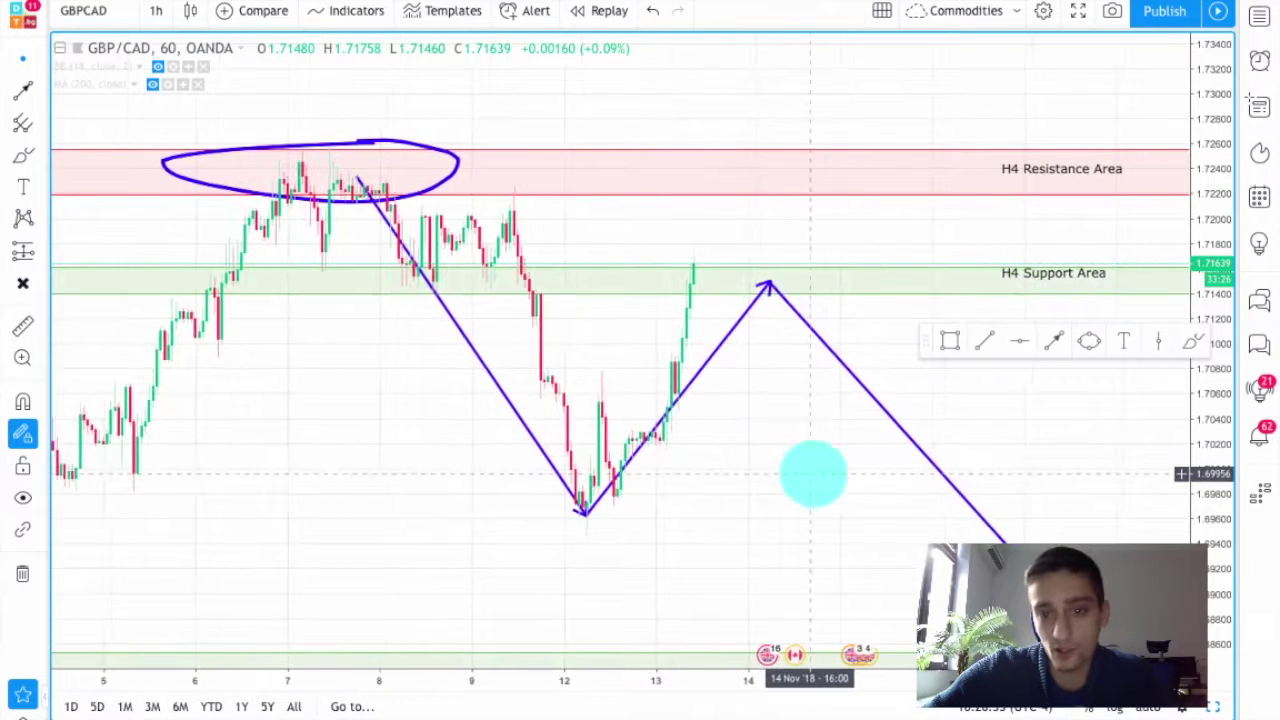
pyautogui.moveTo(811, 474); pyautogui.dragTo(768, 479)
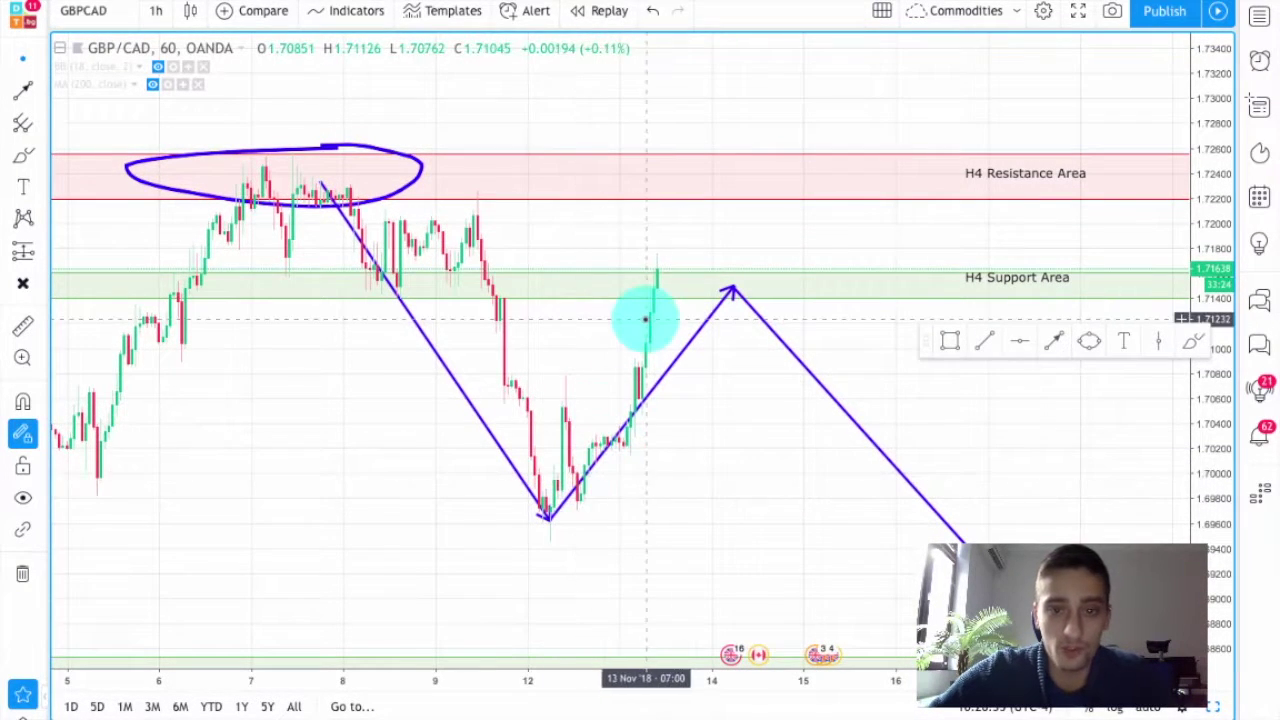
pyautogui.scroll(1, 654, 290)
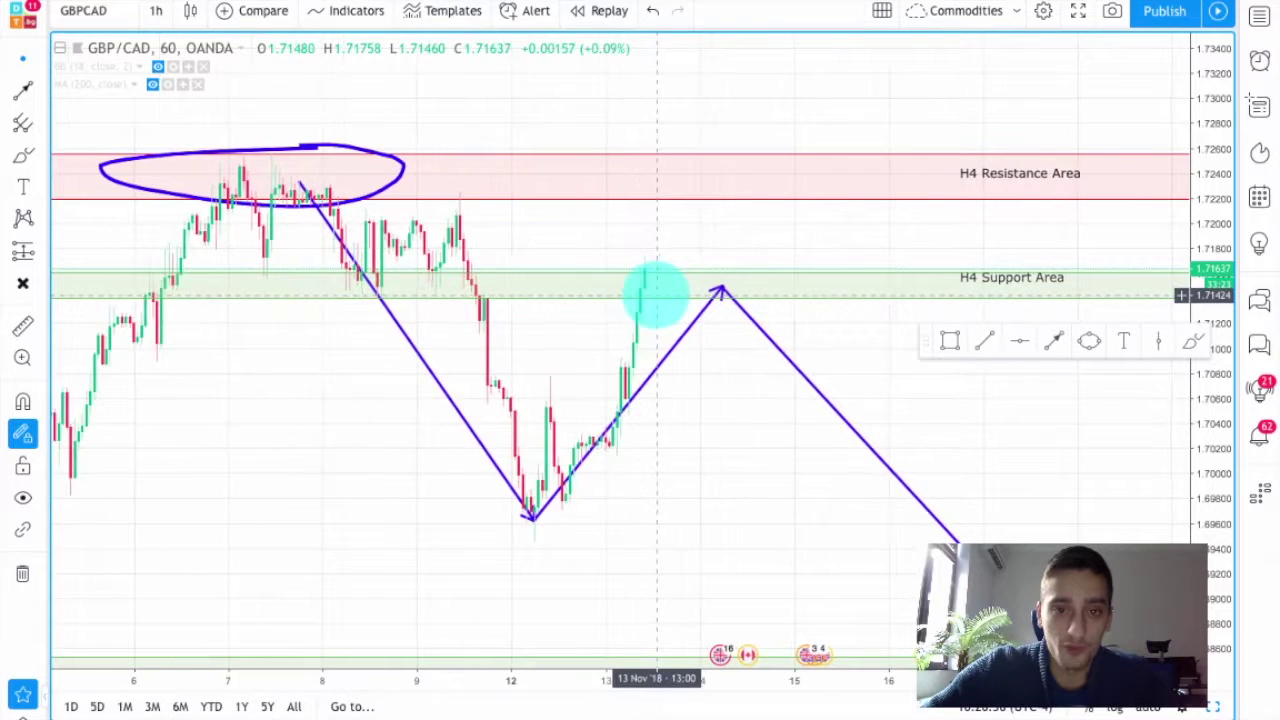
pyautogui.moveTo(763, 462); pyautogui.dragTo(797, 494)
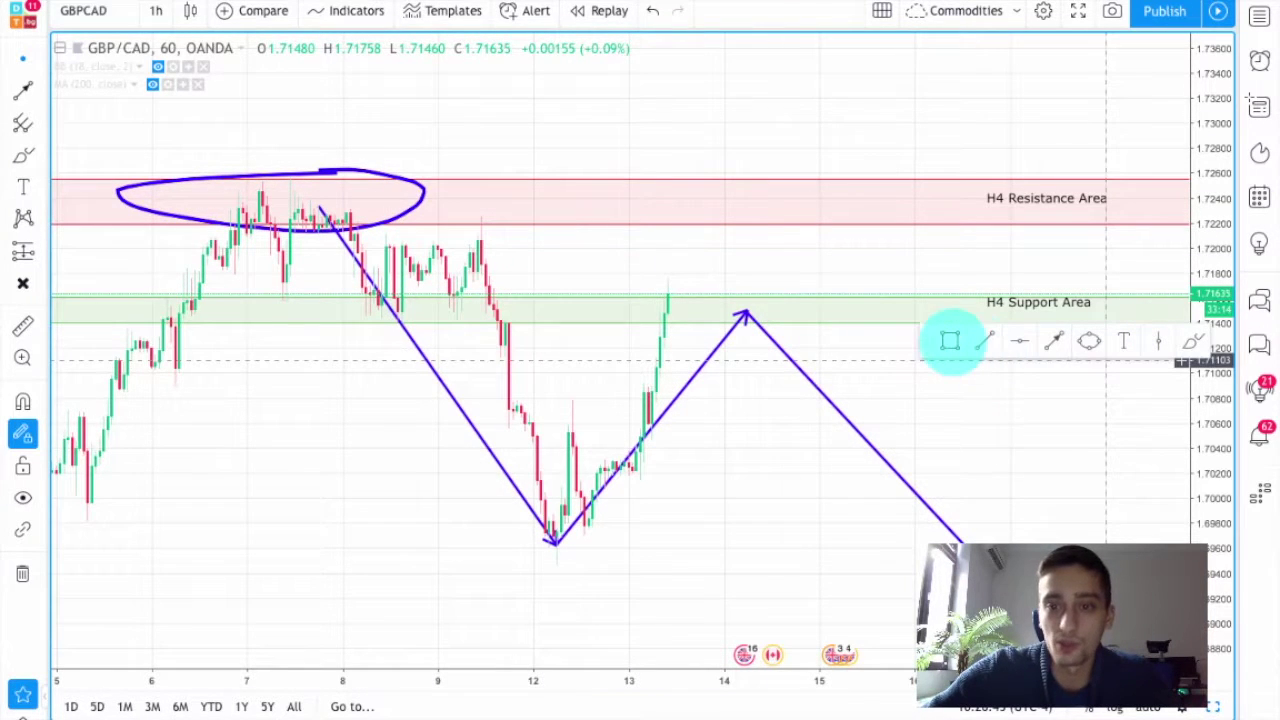
pyautogui.click(808, 12)
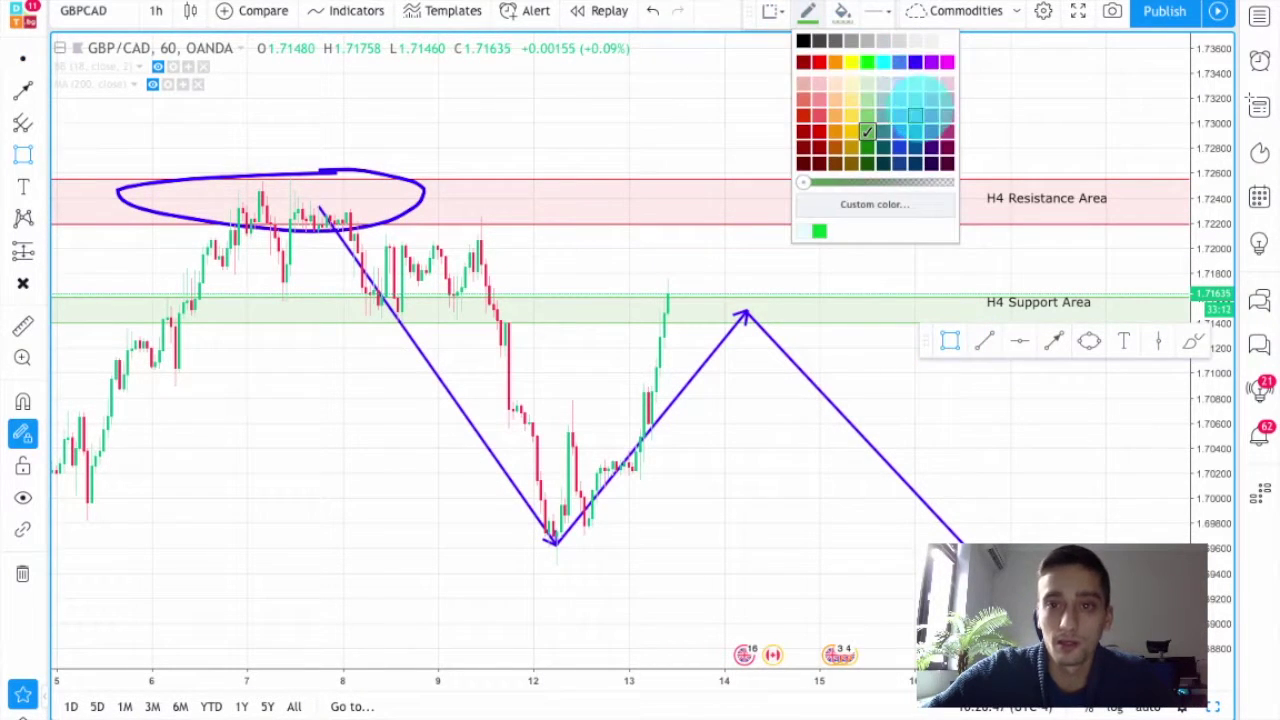
pyautogui.click(915, 115)
pyautogui.click(843, 12)
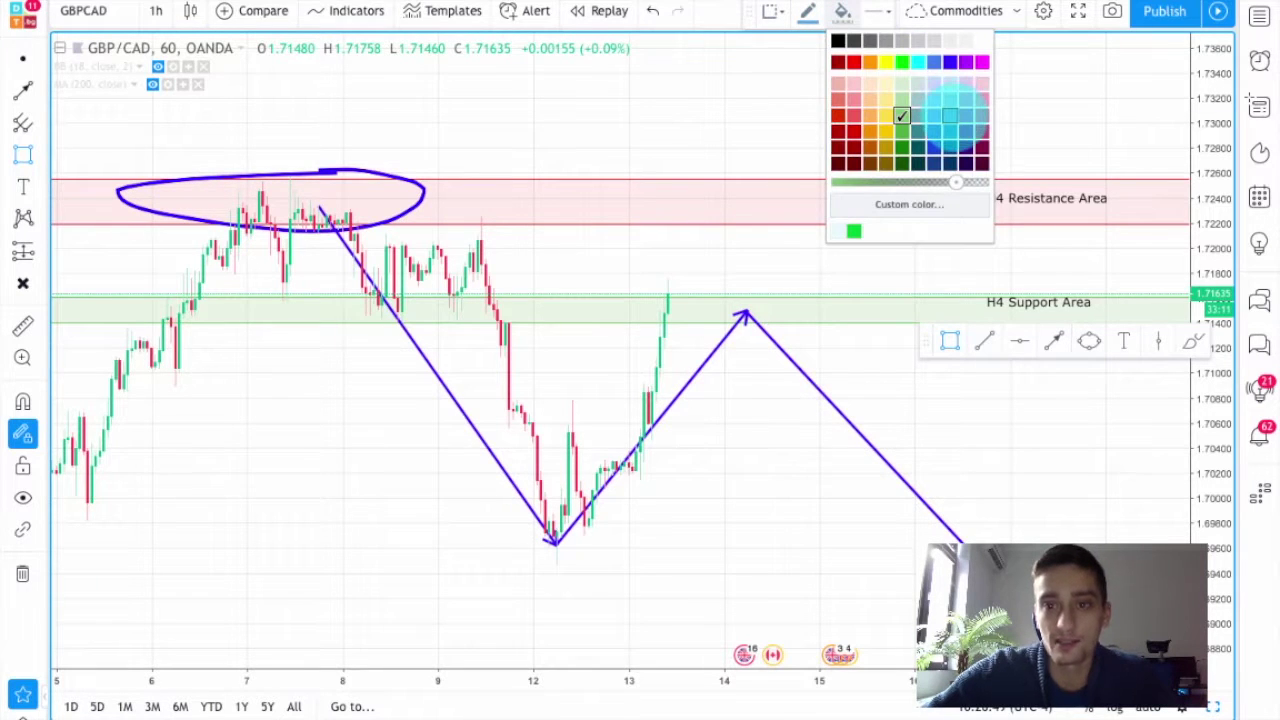
pyautogui.click(950, 115)
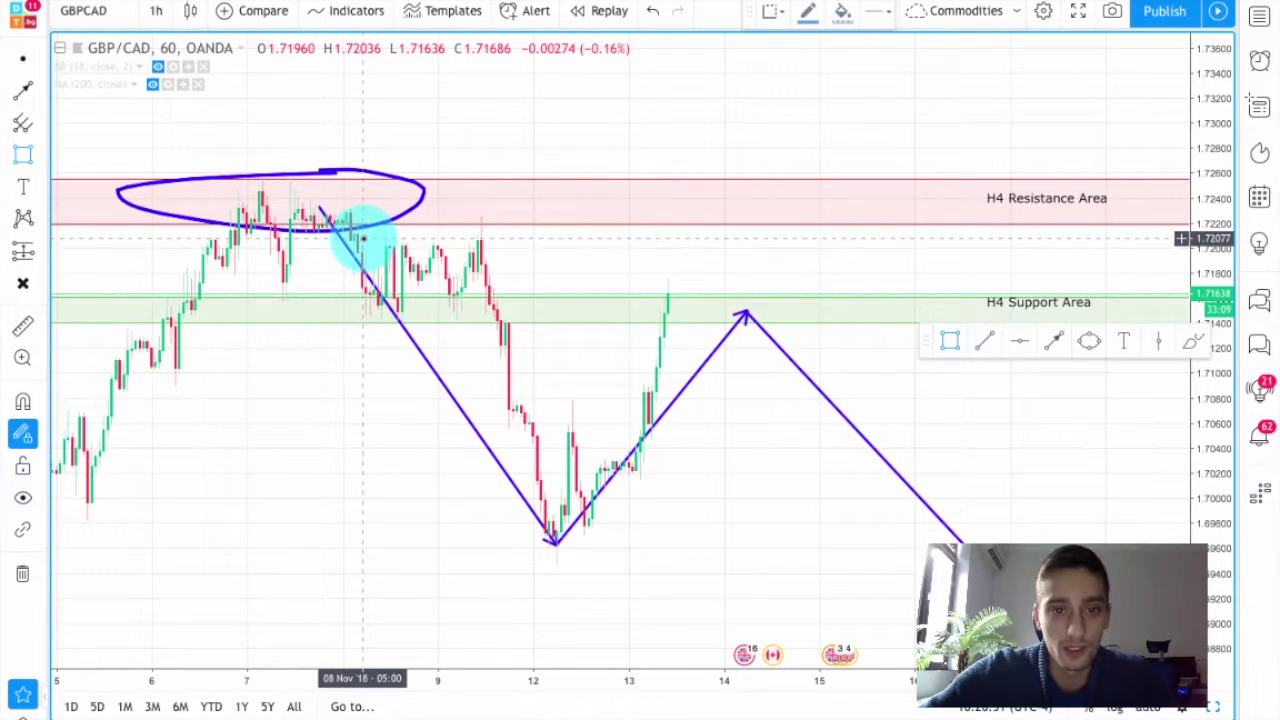
pyautogui.moveTo(362, 240); pyautogui.dragTo(757, 296)
pyautogui.click(22, 58)
pyautogui.click(363, 455)
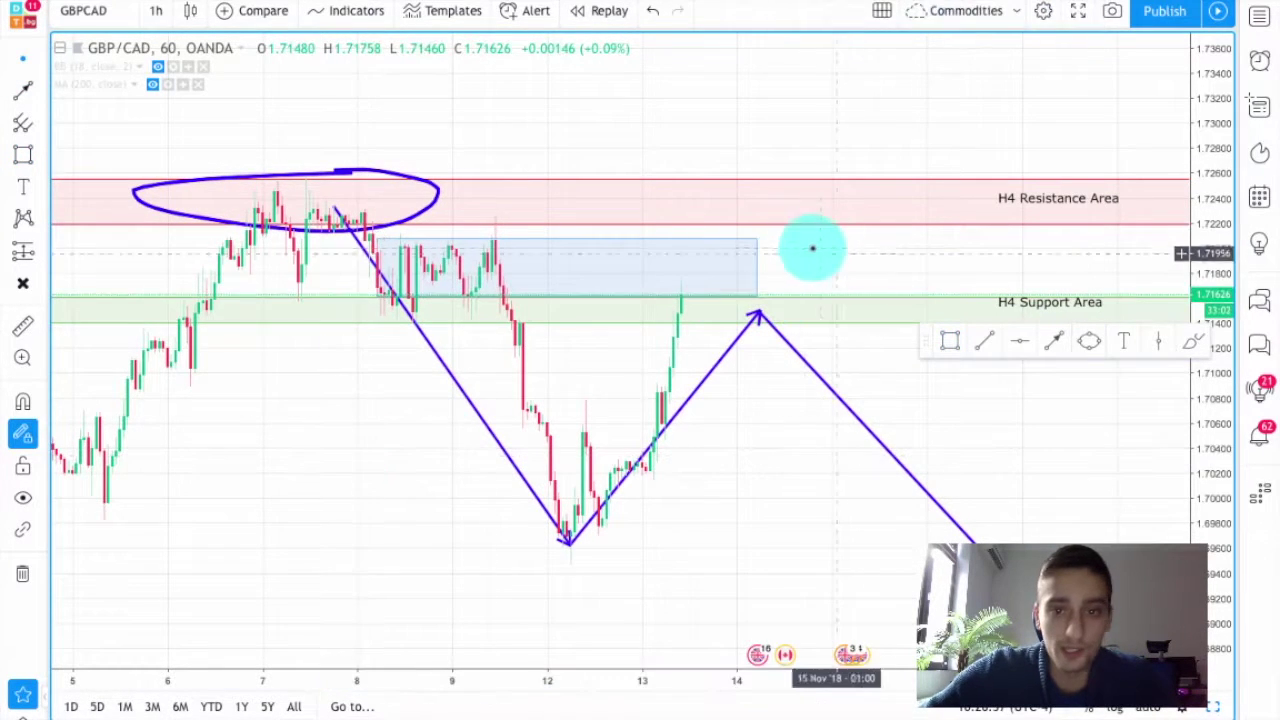
# Extend the blue rectangle's far edge to 14 Nov 2018 14:00, with its upper edge at about 1.7206
pyautogui.moveTo(757, 239); pyautogui.dragTo(789, 240)
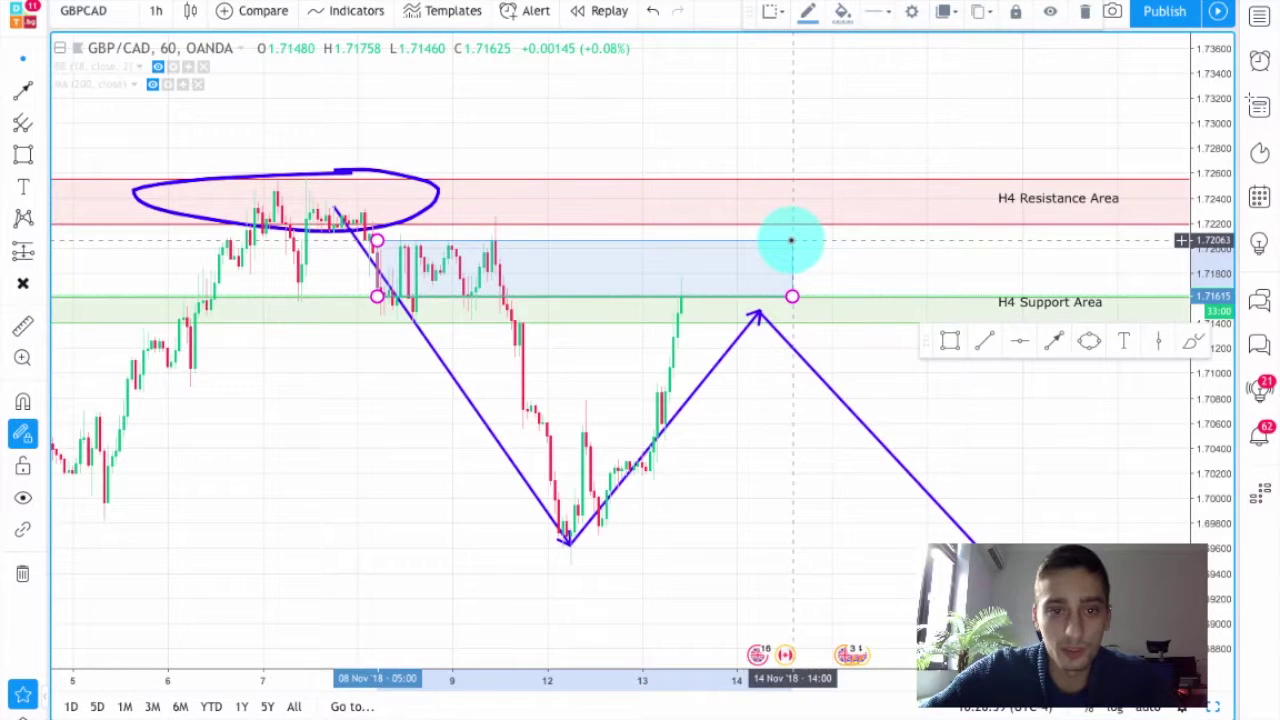
pyautogui.click(677, 380)
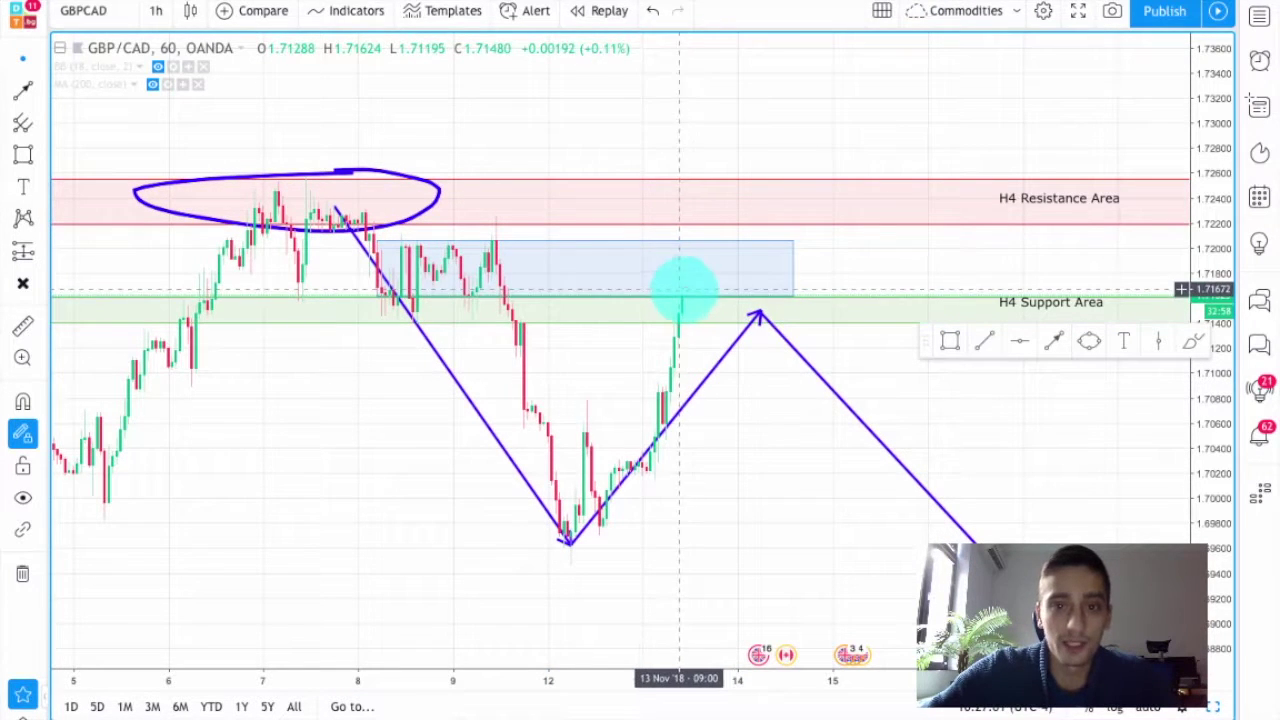
pyautogui.click(680, 289)
pyautogui.click(688, 300)
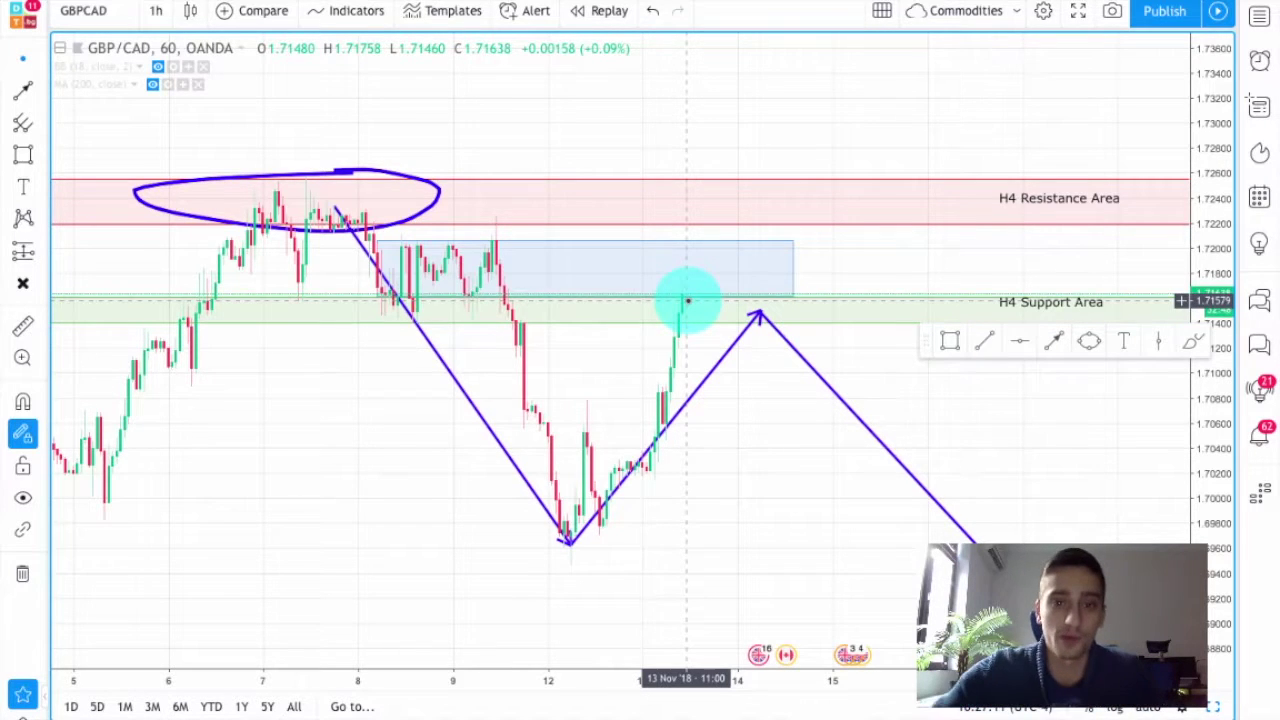
# Draw an orange arrow from the latest candle at about 1.7167 down to about 1.6972 on 14 November
pyautogui.scroll(1, 762, 294)
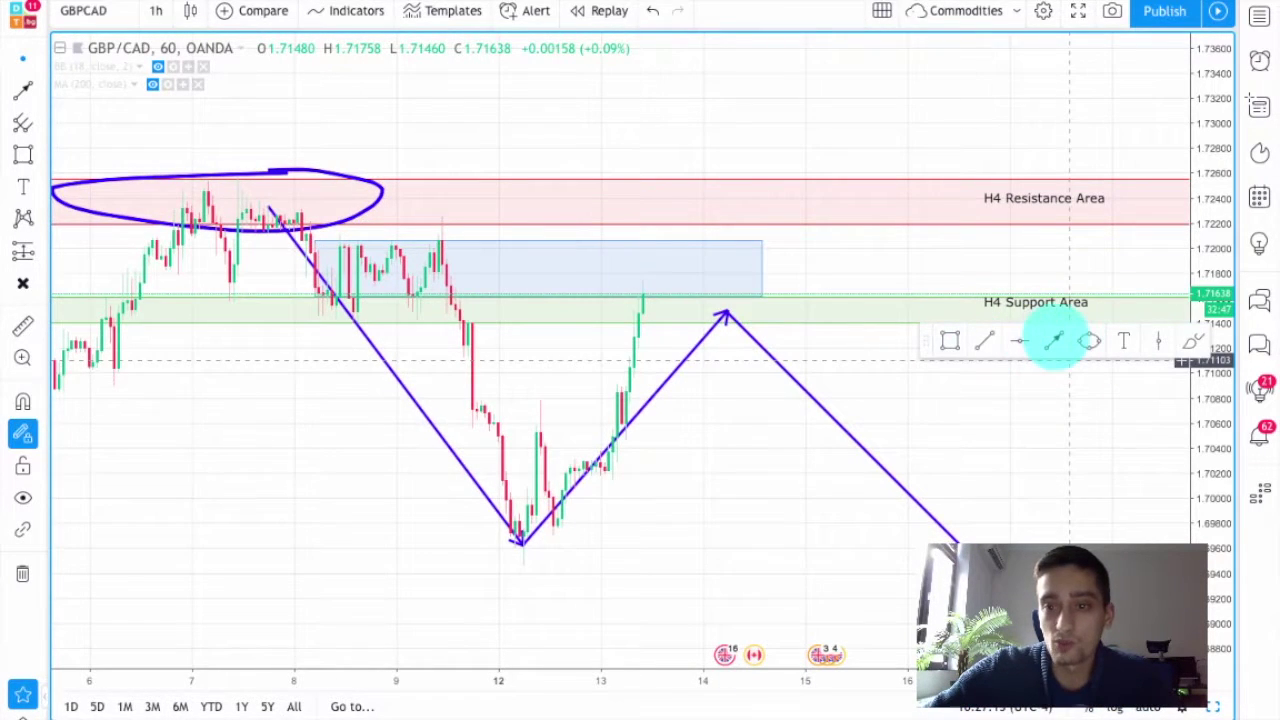
pyautogui.click(1057, 341)
pyautogui.click(808, 11)
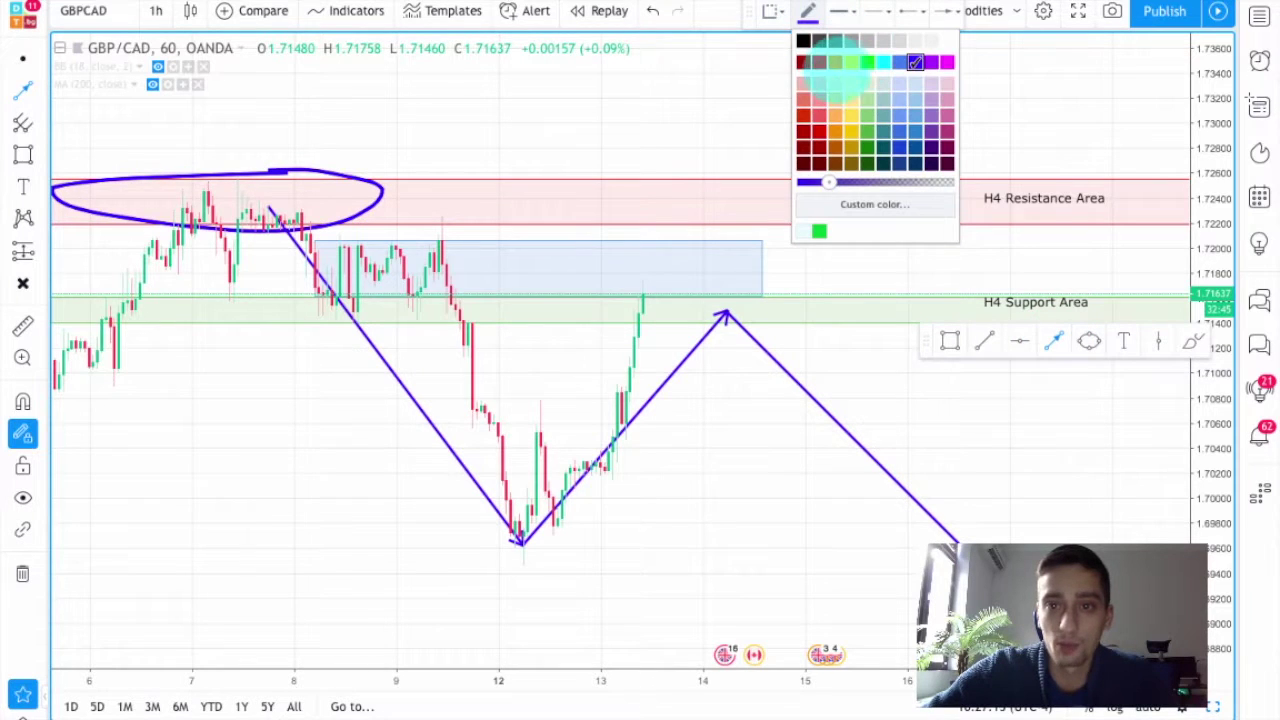
pyautogui.click(850, 131)
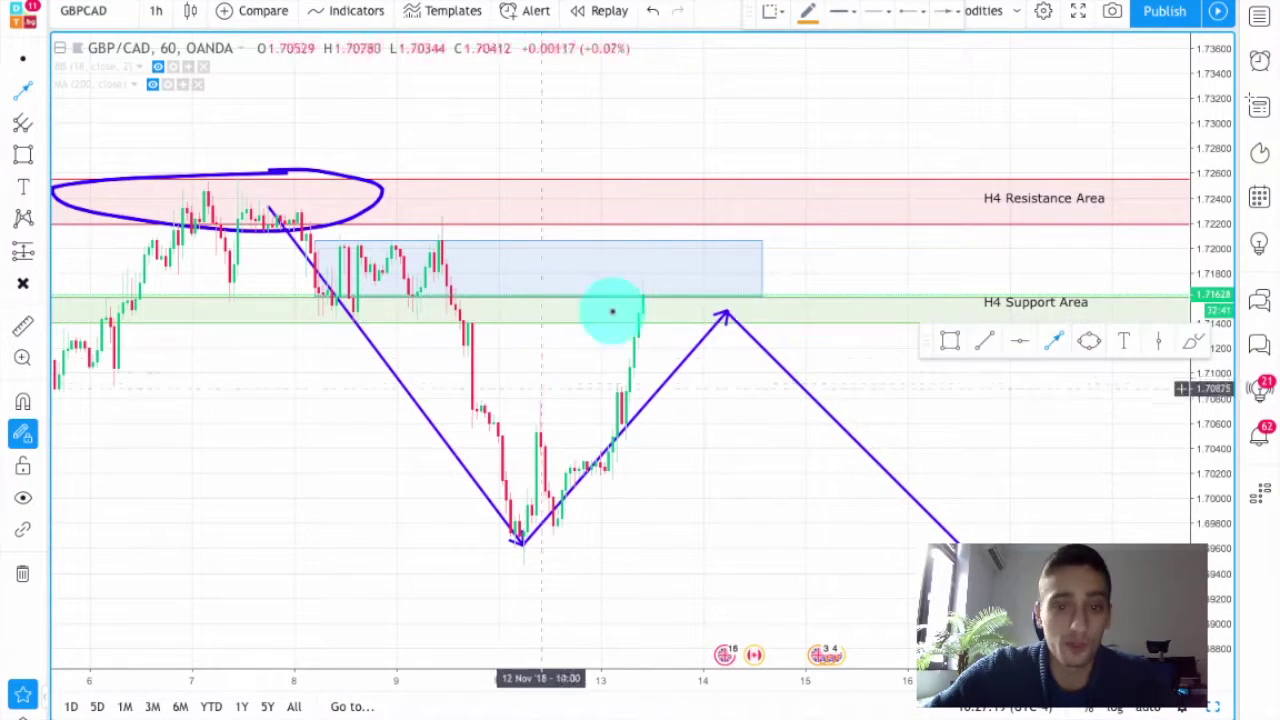
pyautogui.click(648, 291)
pyautogui.moveTo(648, 291); pyautogui.dragTo(781, 519)
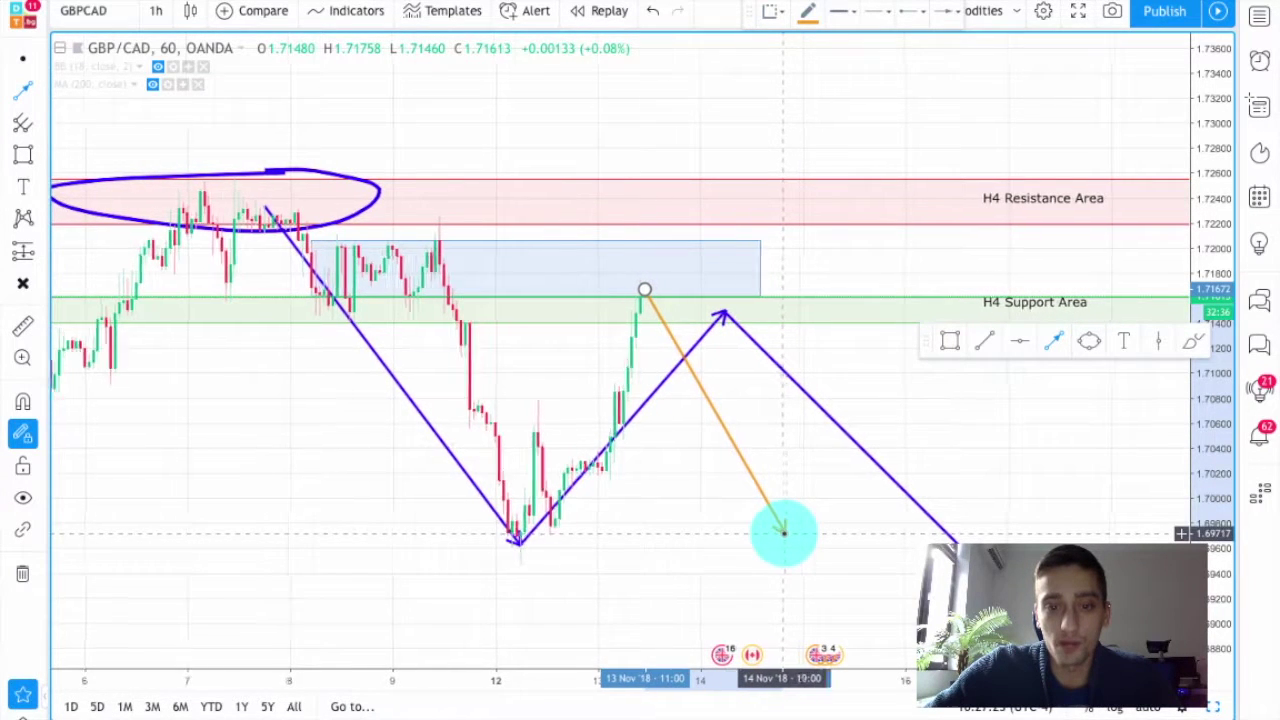
pyautogui.scroll(-2, 786, 533)
pyautogui.click(786, 533)
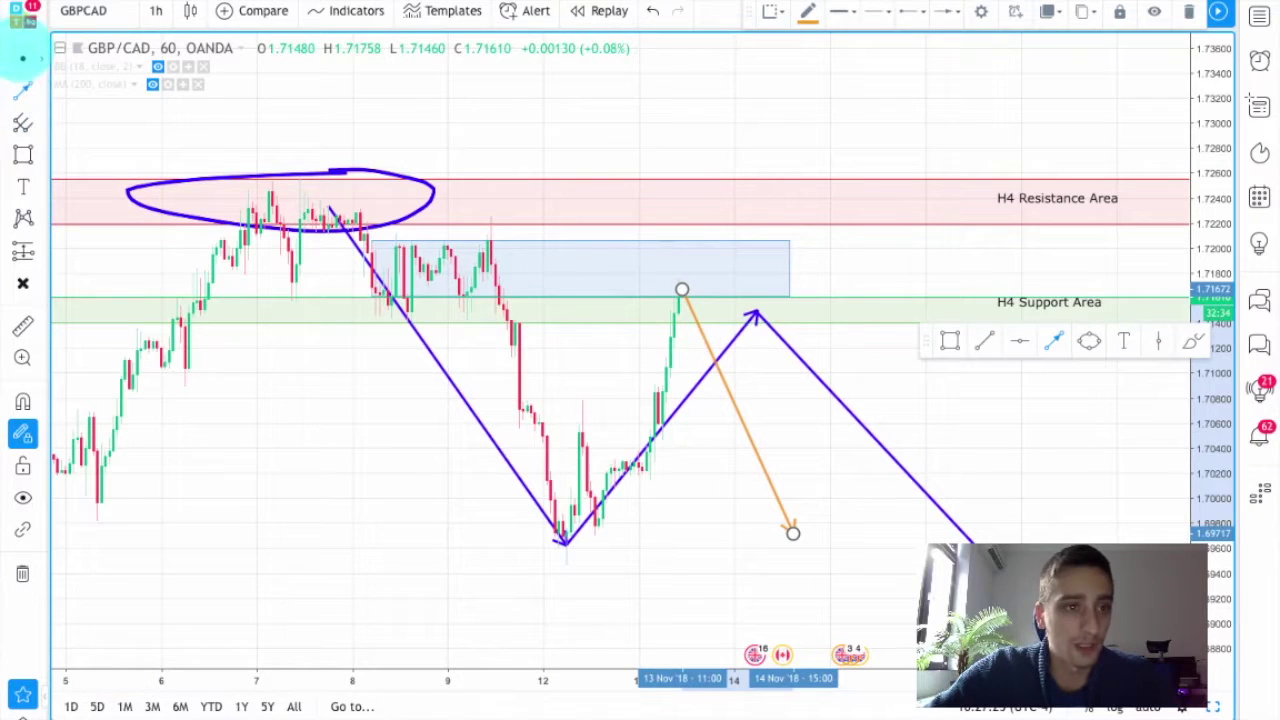
pyautogui.click(36, 60)
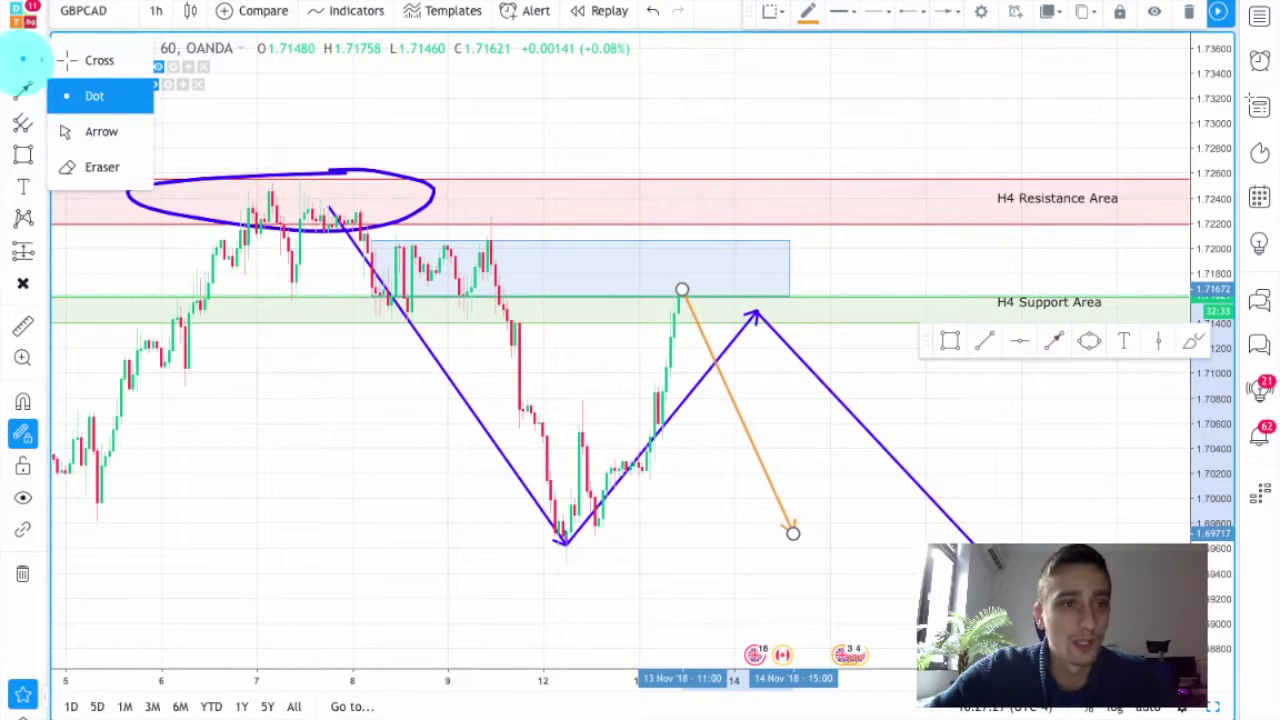
pyautogui.click(356, 458)
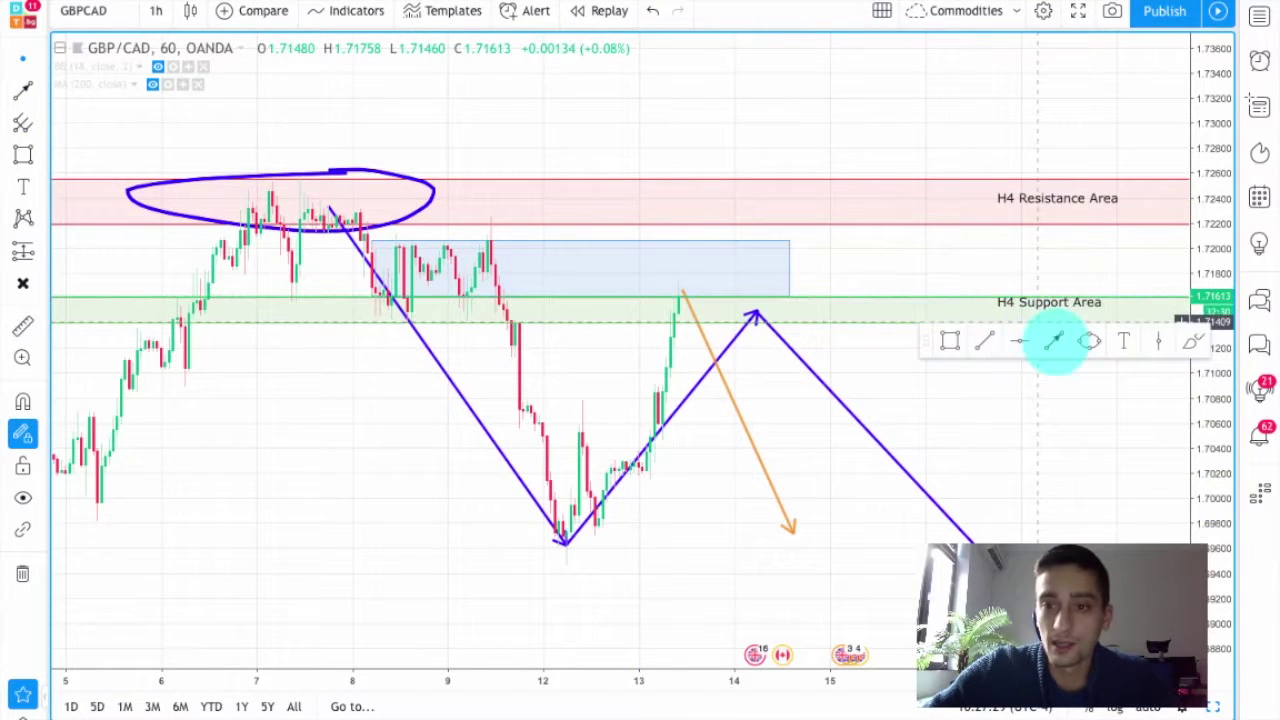
# Draw four connected orange arrows from the latest candle: up to about 1.7219, down to 1.7162, up to 1.7217 and down to about 1.6992
pyautogui.click(1055, 340)
pyautogui.moveTo(681, 294); pyautogui.dragTo(733, 223)
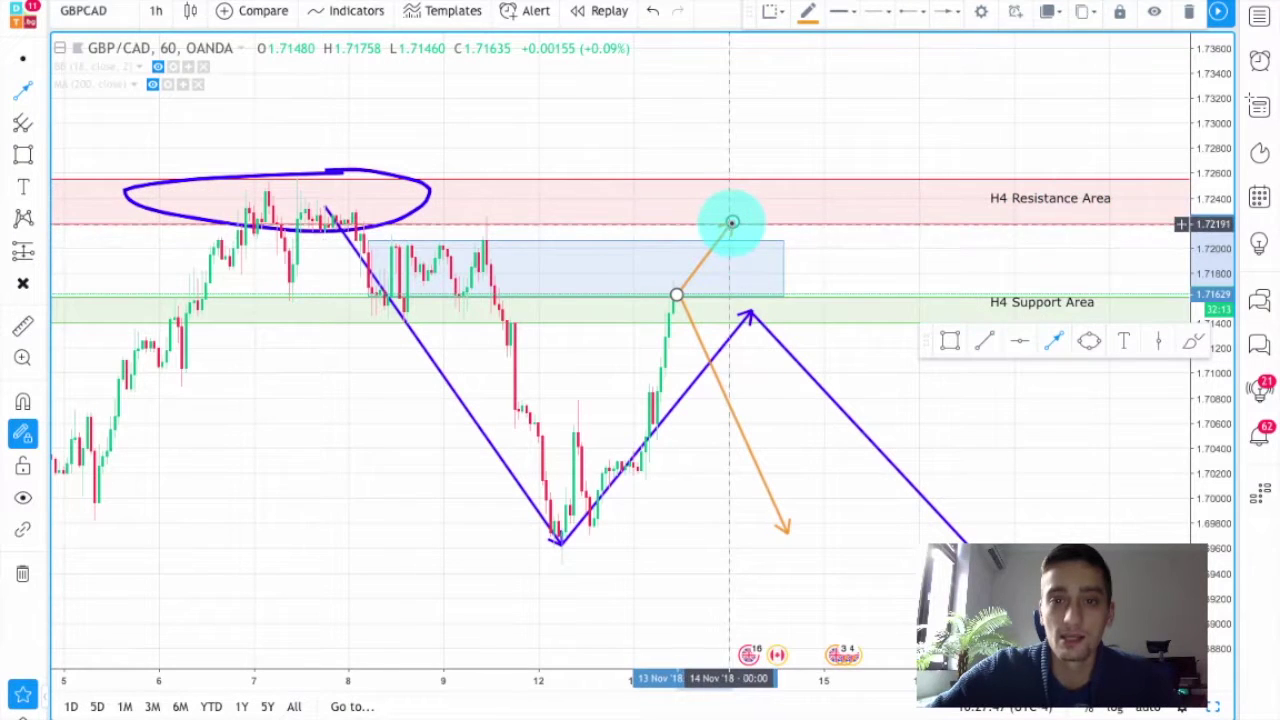
pyautogui.click(732, 222)
pyautogui.click(795, 295)
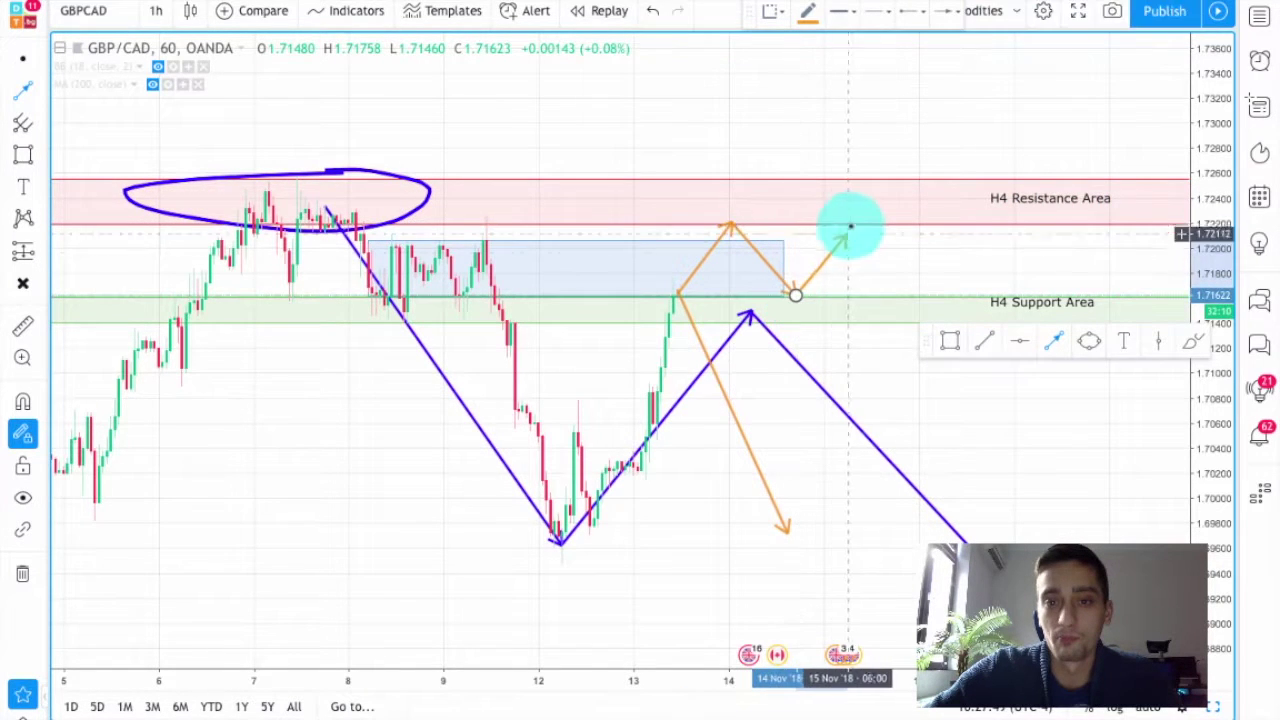
pyautogui.doubleClick(862, 222)
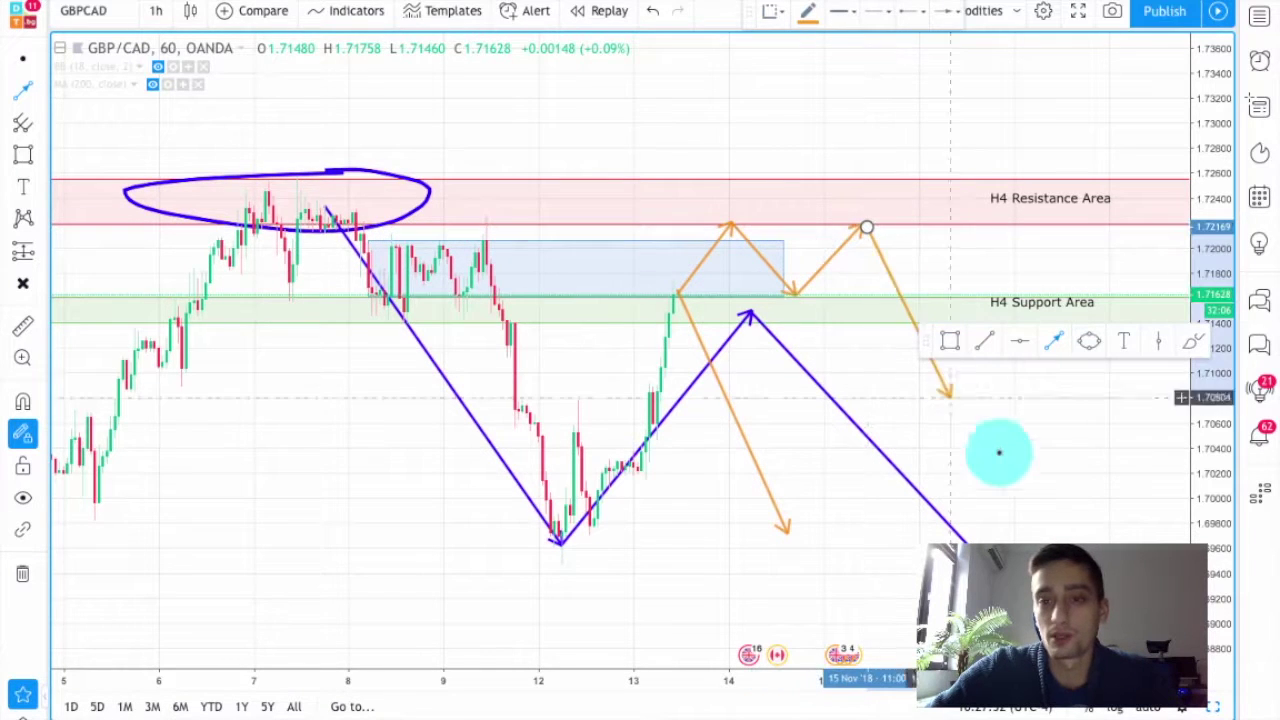
pyautogui.doubleClick(986, 507)
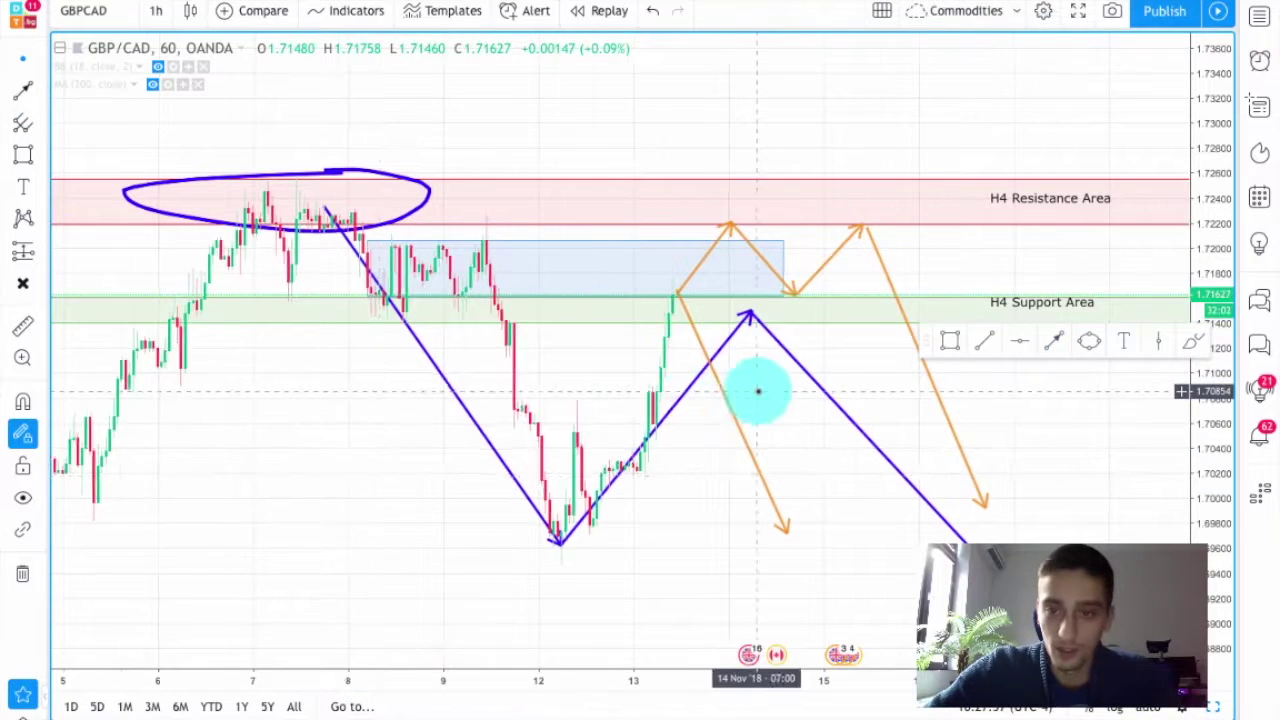
# Dismiss the energy notice and circle the latest candle and both orange arrow peaks at the H4 Resistance Area with red brush strokes
pyautogui.scroll(2, 800, 360)
pyautogui.scroll(-2, 782, 424)
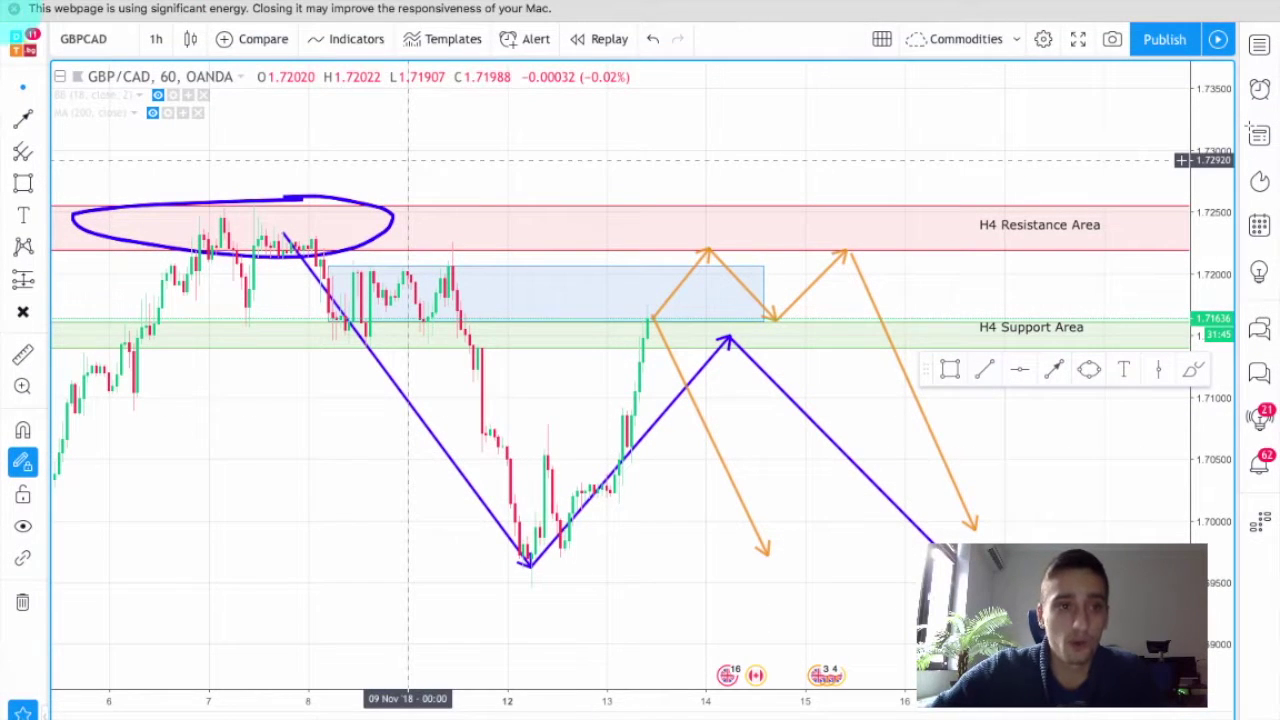
pyautogui.click(14, 9)
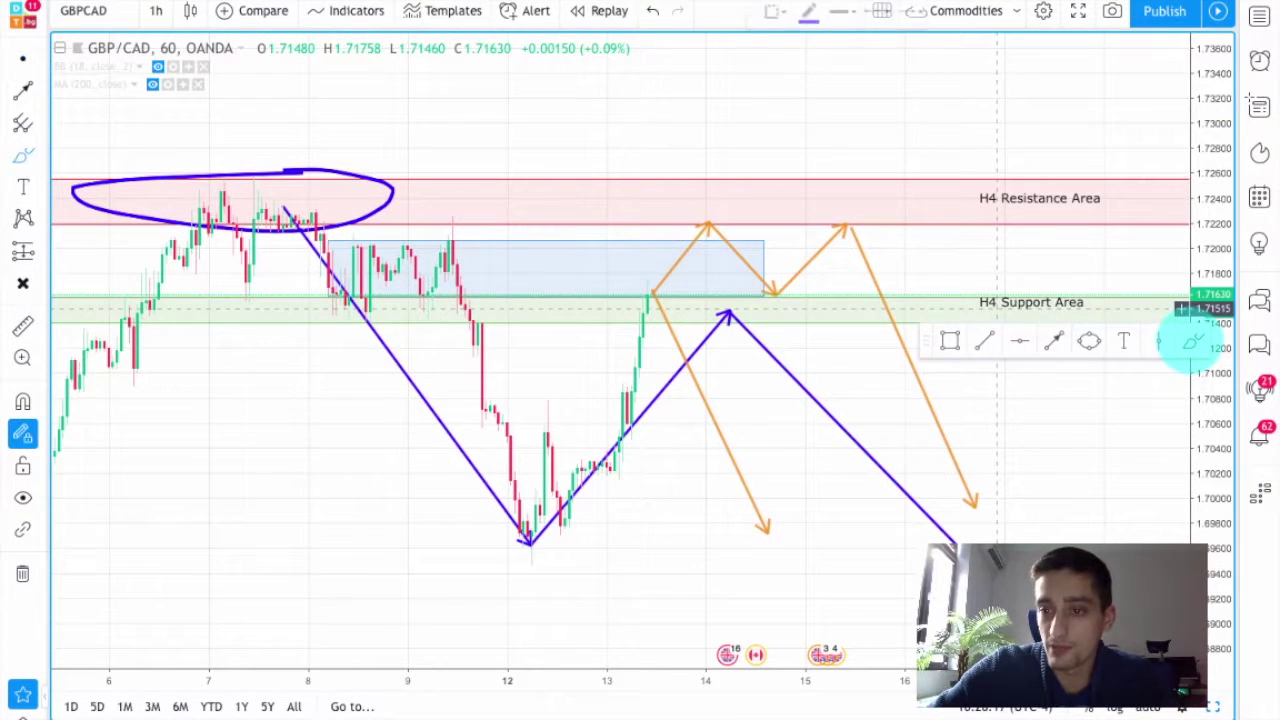
pyautogui.click(807, 11)
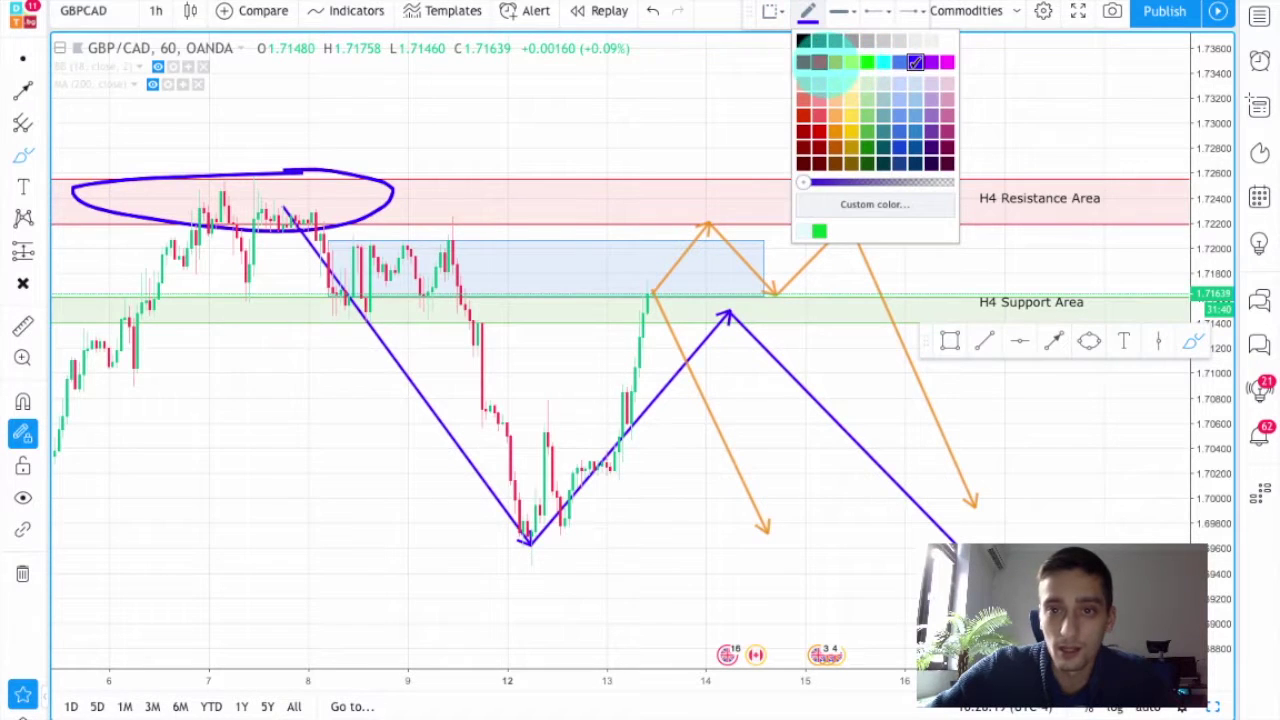
pyautogui.click(820, 62)
pyautogui.moveTo(669, 286)
pyautogui.mouseDown()
pyautogui.moveTo(618, 292)
pyautogui.moveTo(650, 313)
pyautogui.moveTo(683, 289)
pyautogui.moveTo(648, 283)
pyautogui.mouseUp()
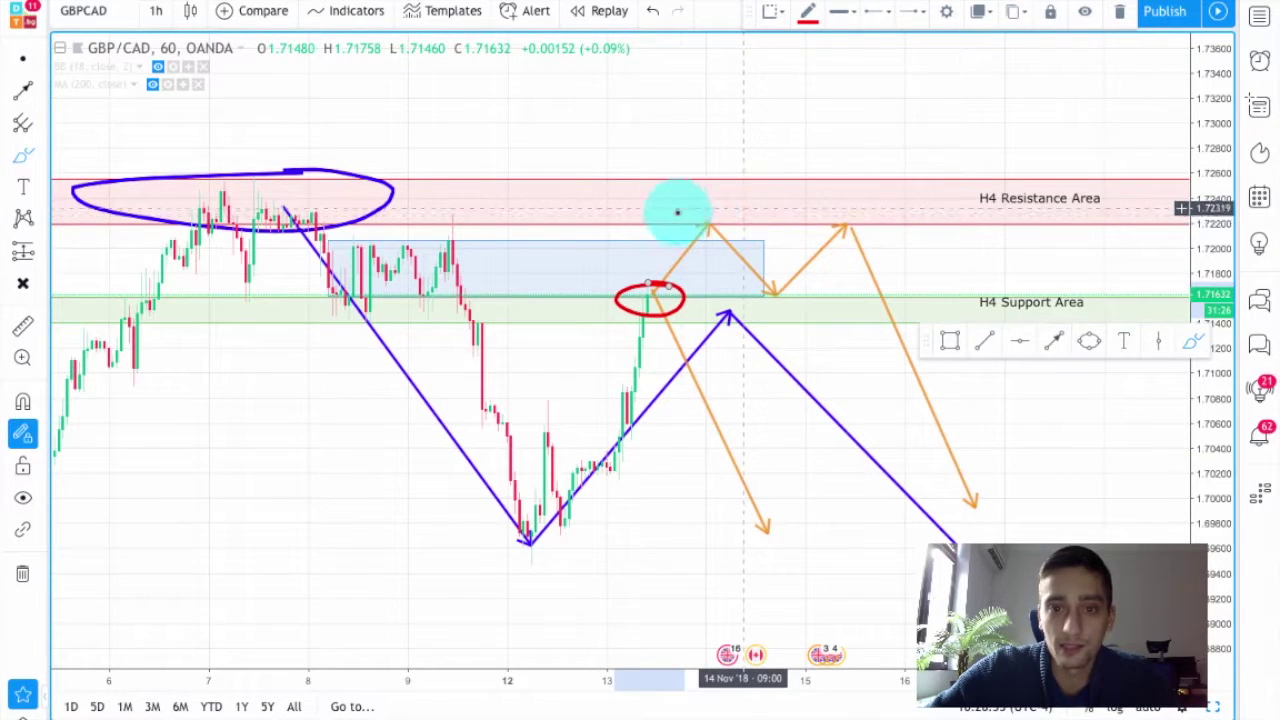
pyautogui.moveTo(680, 210); pyautogui.dragTo(720, 218)
pyautogui.moveTo(880, 206)
pyautogui.mouseDown()
pyautogui.moveTo(813, 218)
pyautogui.moveTo(880, 217)
pyautogui.moveTo(857, 200)
pyautogui.moveTo(878, 207)
pyautogui.mouseUp()
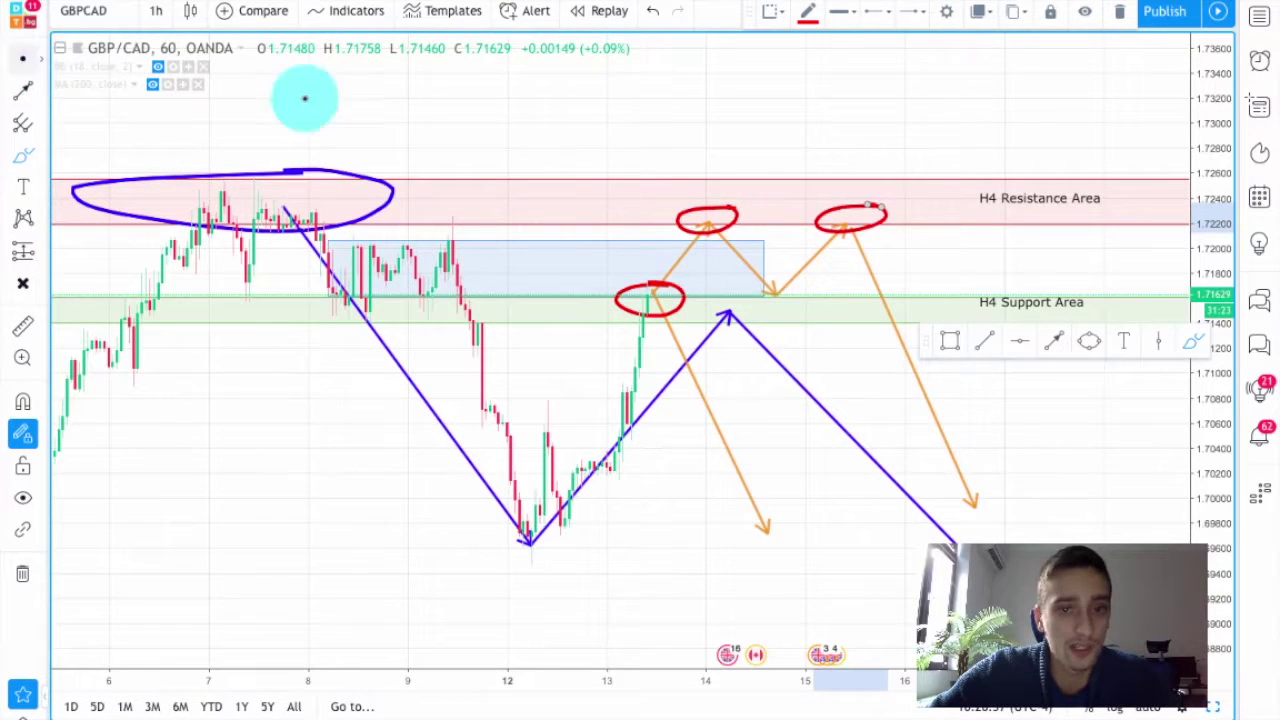
pyautogui.click(498, 244)
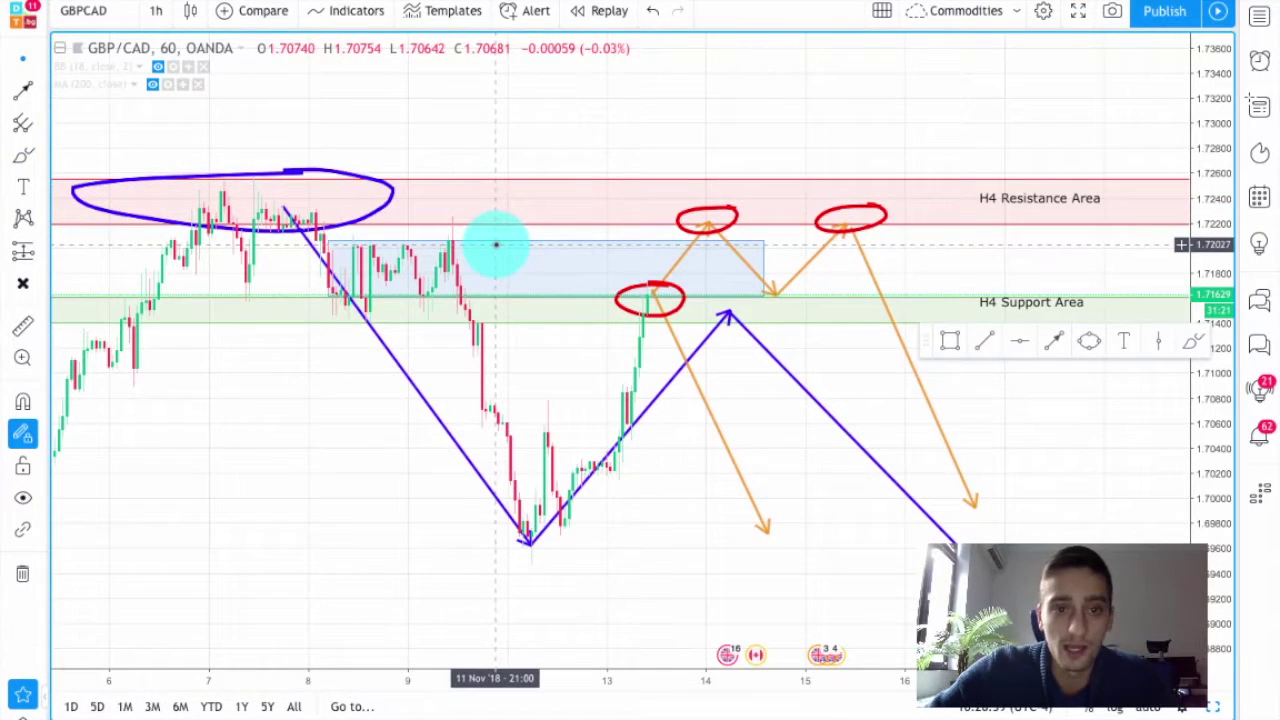
# Examine the red-circled turning points and the projected drops against the early-November price history and the lower green area
pyautogui.scroll(2, 897, 310)
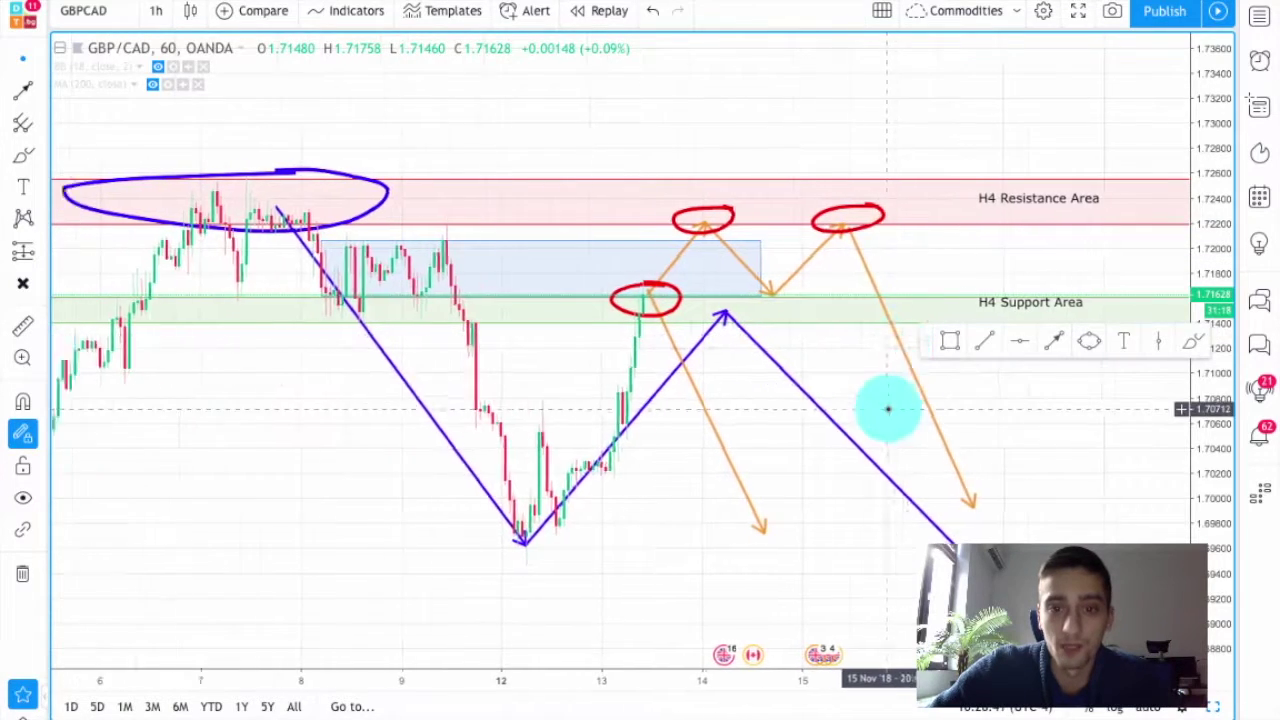
pyautogui.scroll(-2, 888, 409)
pyautogui.scroll(2, 751, 465)
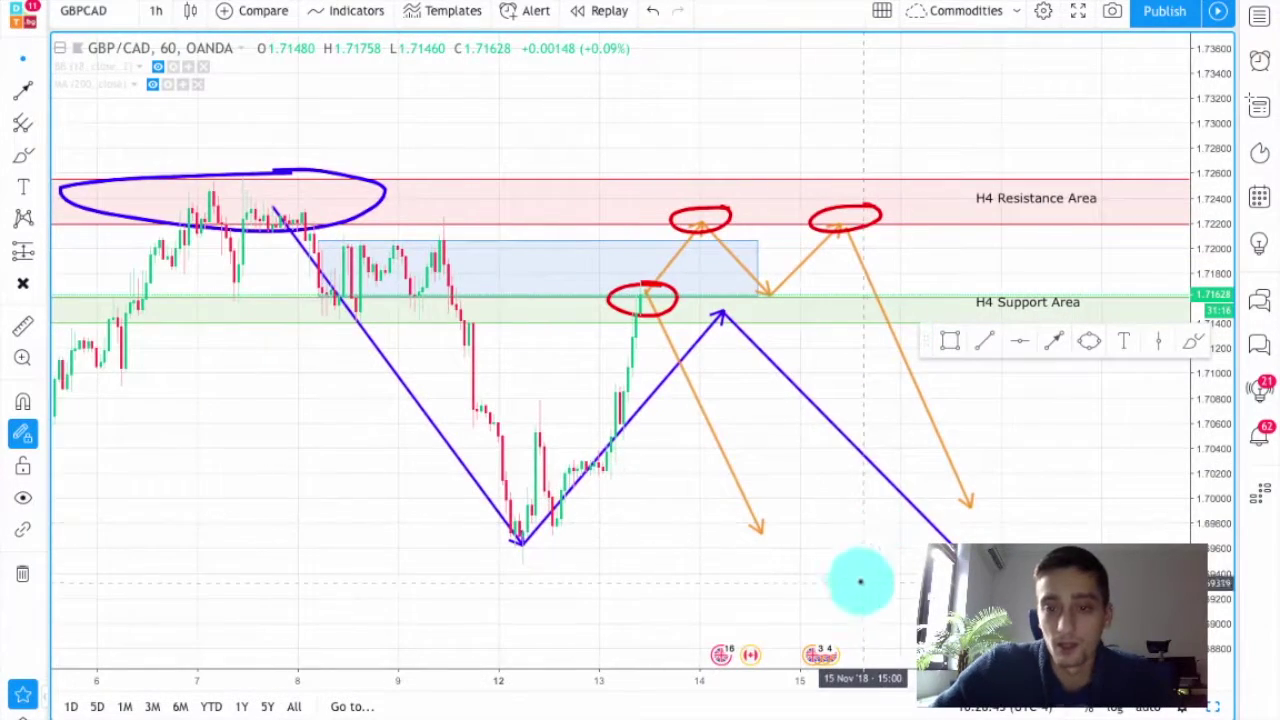
pyautogui.moveTo(861, 583); pyautogui.dragTo(826, 491)
pyautogui.moveTo(797, 443); pyautogui.dragTo(811, 491)
pyautogui.scroll(-2, 775, 423)
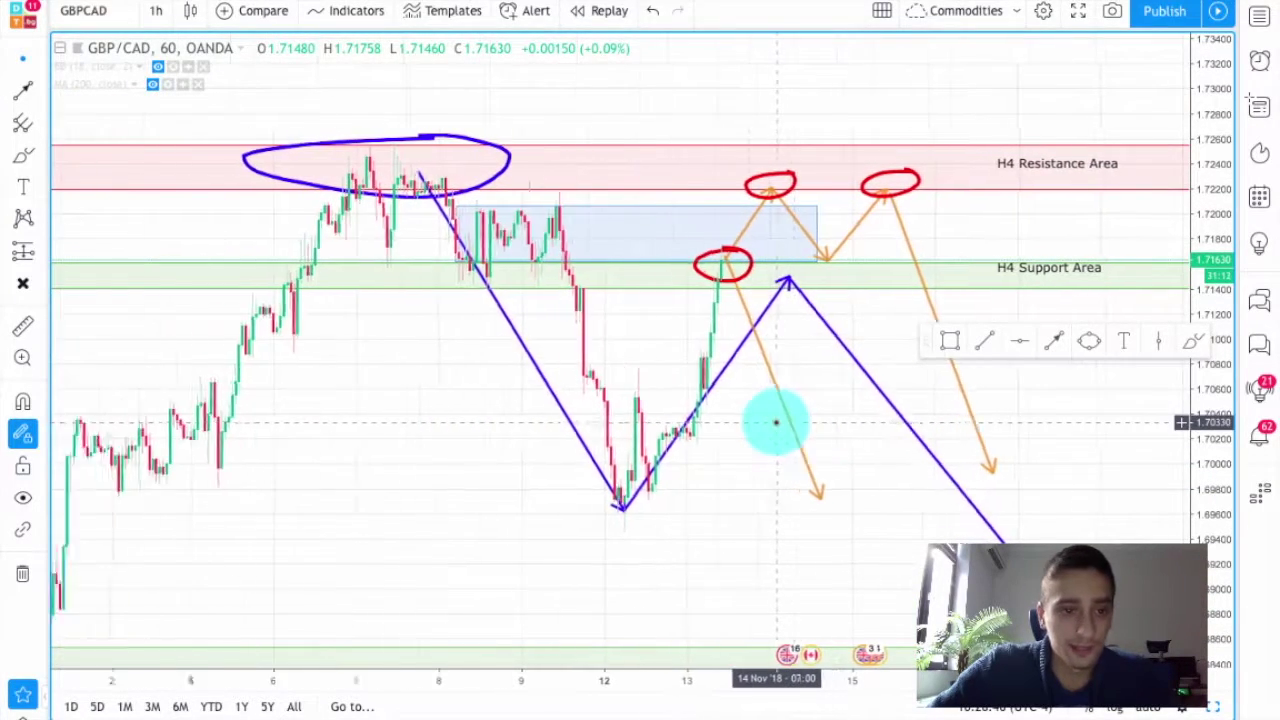
pyautogui.scroll(-2, 776, 422)
pyautogui.moveTo(914, 503); pyautogui.dragTo(794, 500)
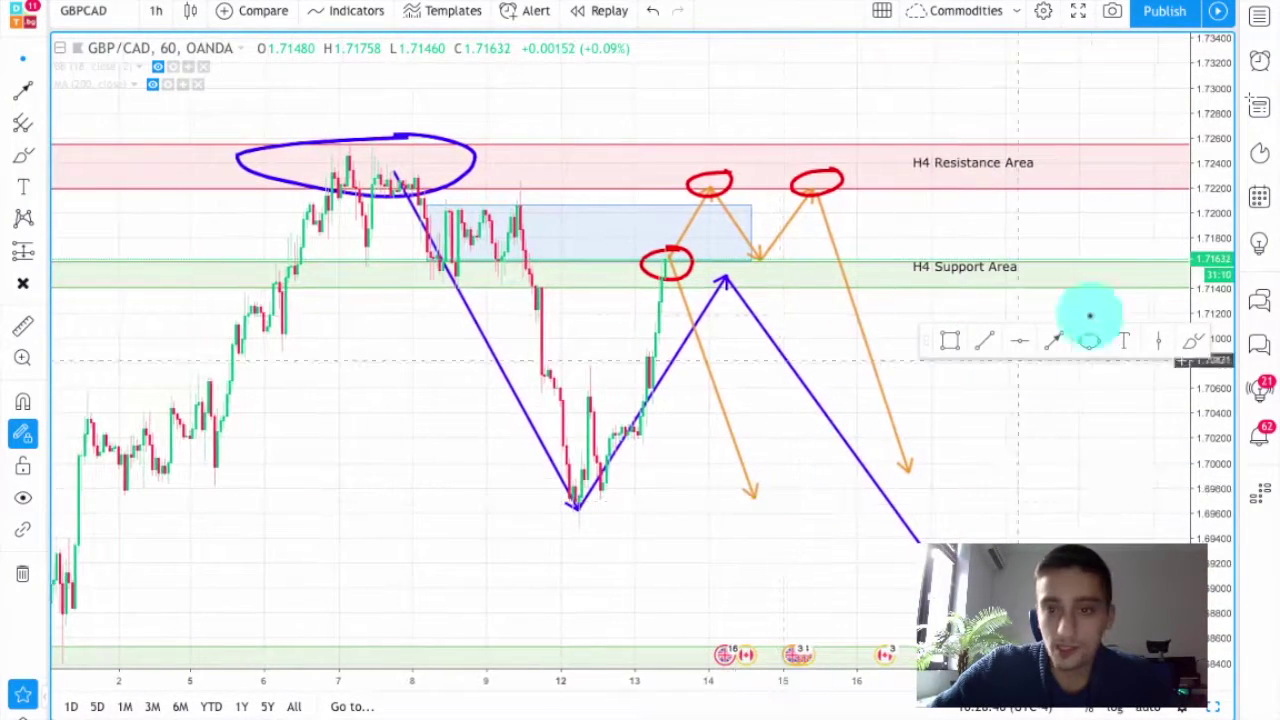
# Draw a blue rectangle zone from about 1.7086 down to 1.7060, stretching its start back to 1 November
pyautogui.click(950, 341)
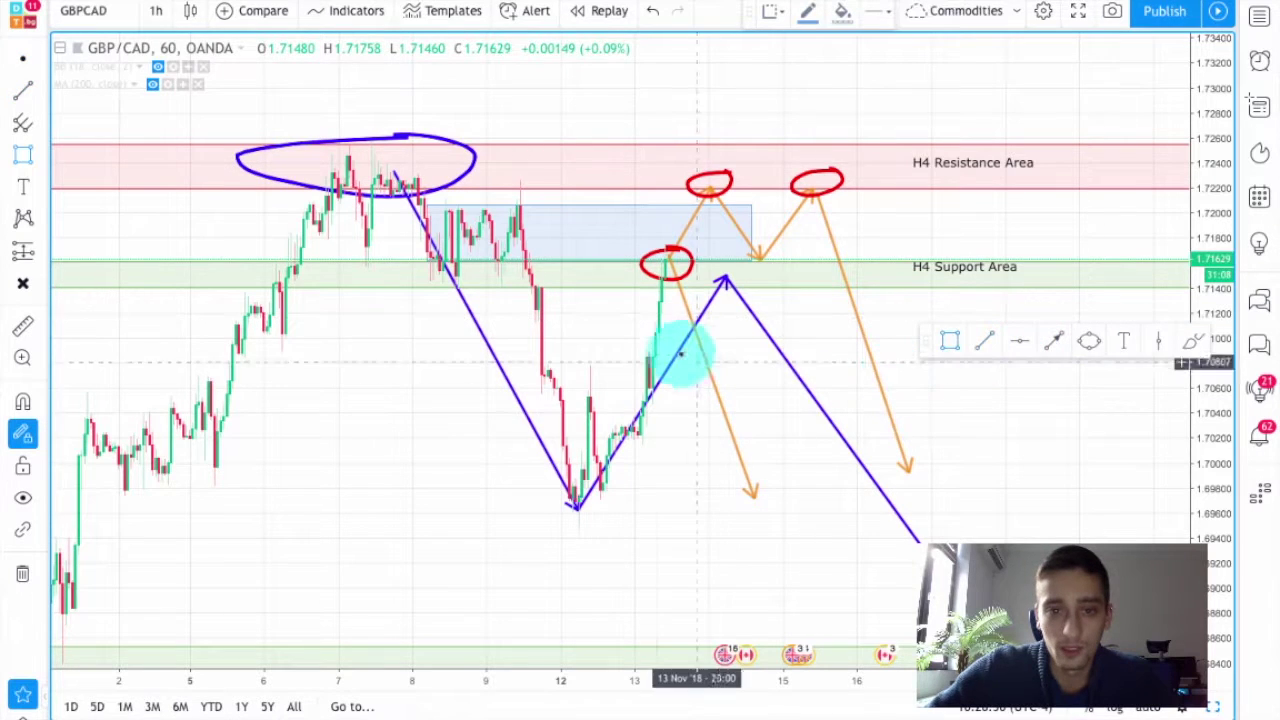
pyautogui.click(615, 354)
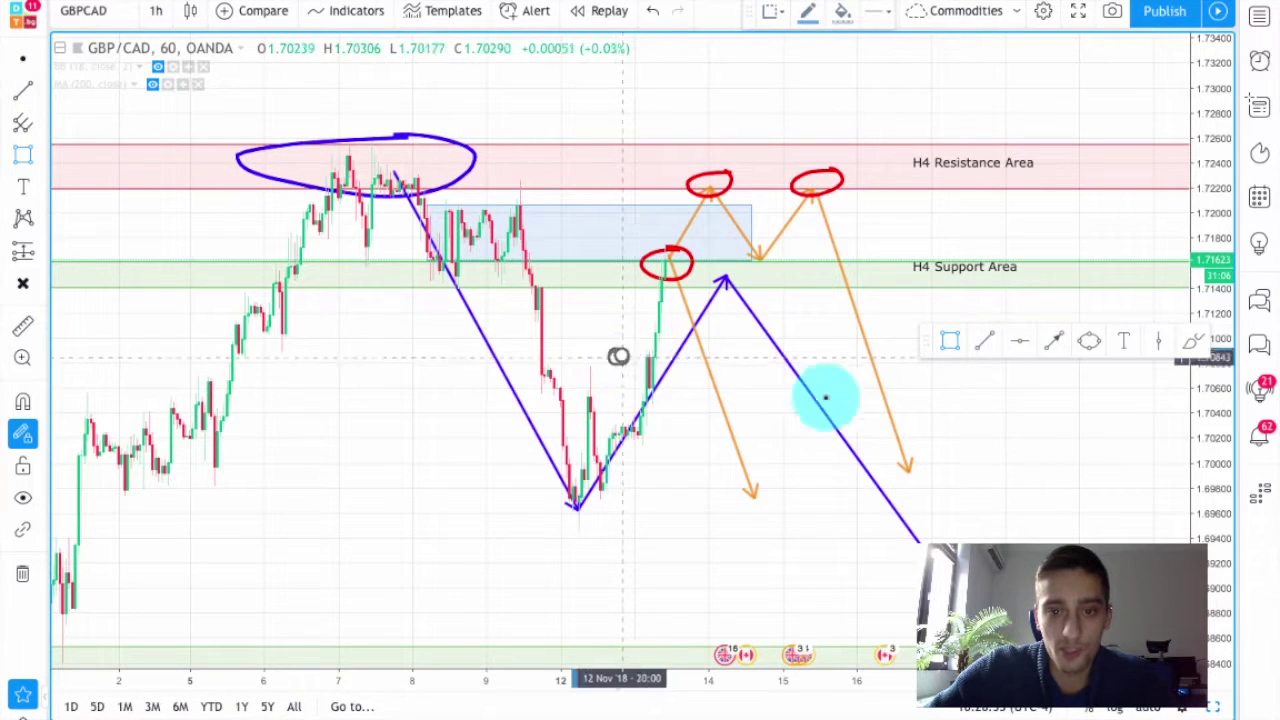
pyautogui.click(1013, 387)
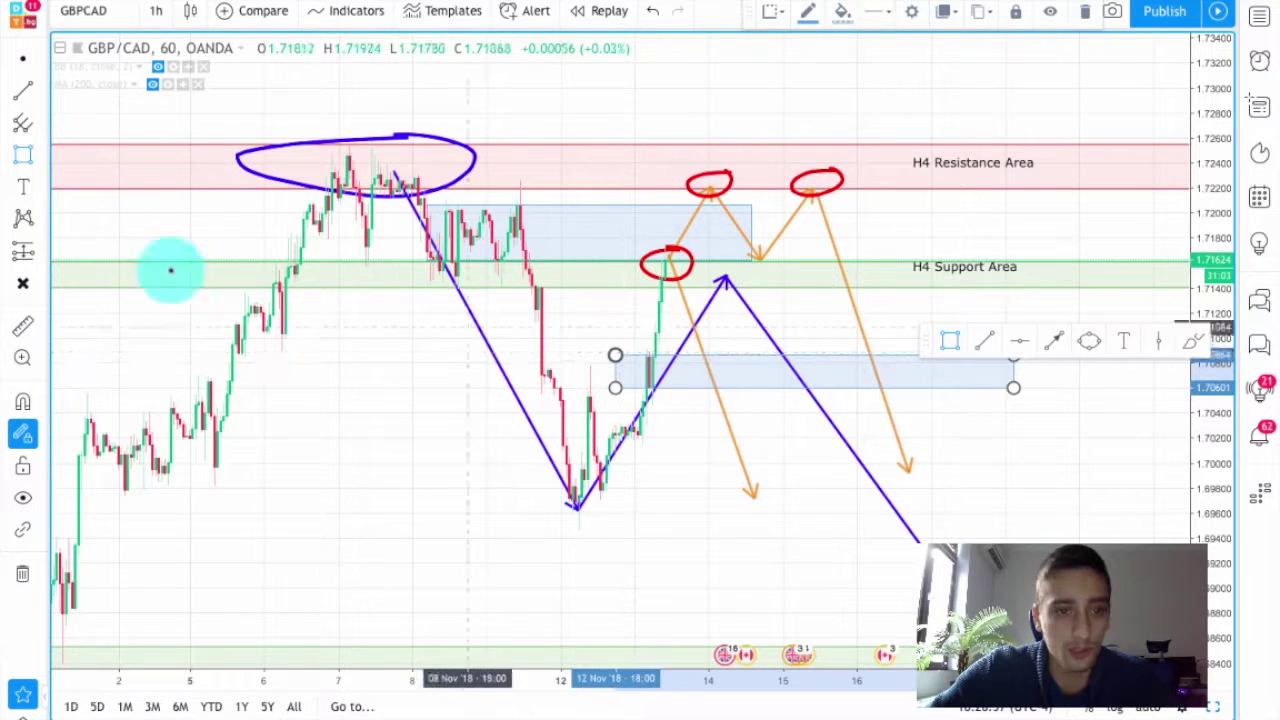
pyautogui.moveTo(567, 352); pyautogui.dragTo(50, 355)
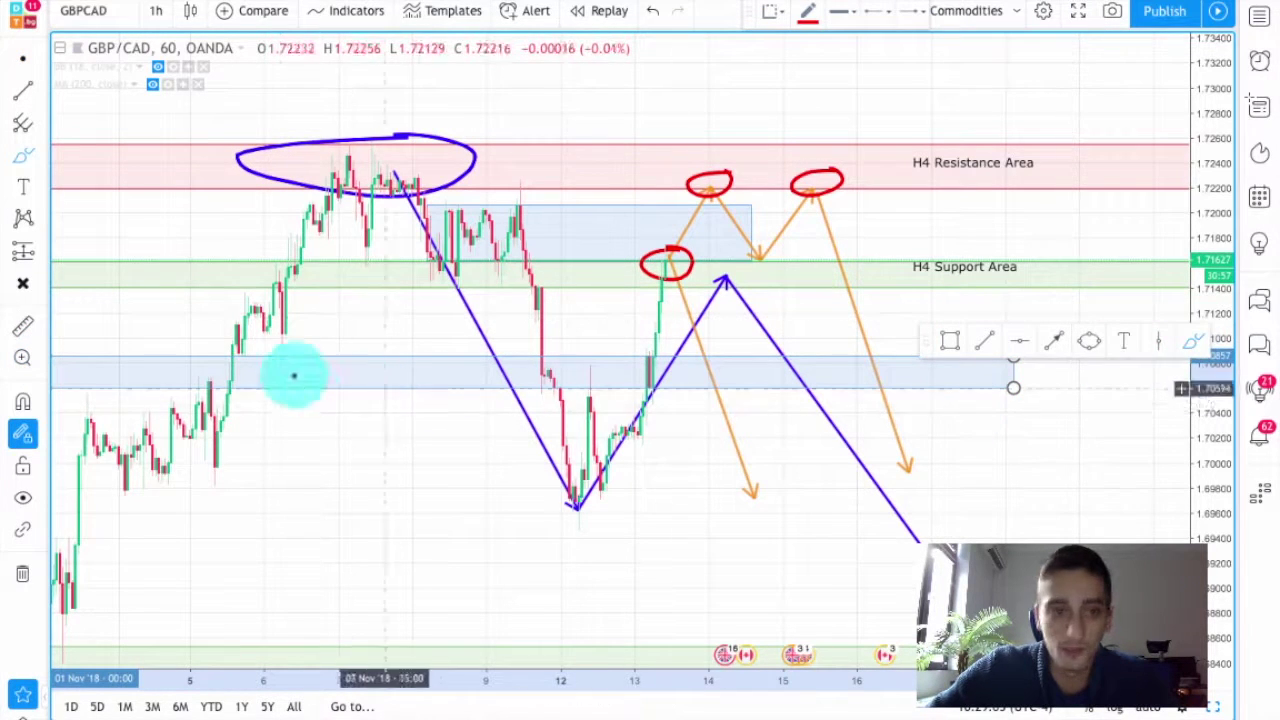
# Circle in red brush the four price reactions at the 1.7060–1.7086 blue zone, two in early November and two on 12–13 November
pyautogui.moveTo(239, 340); pyautogui.dragTo(249, 348)
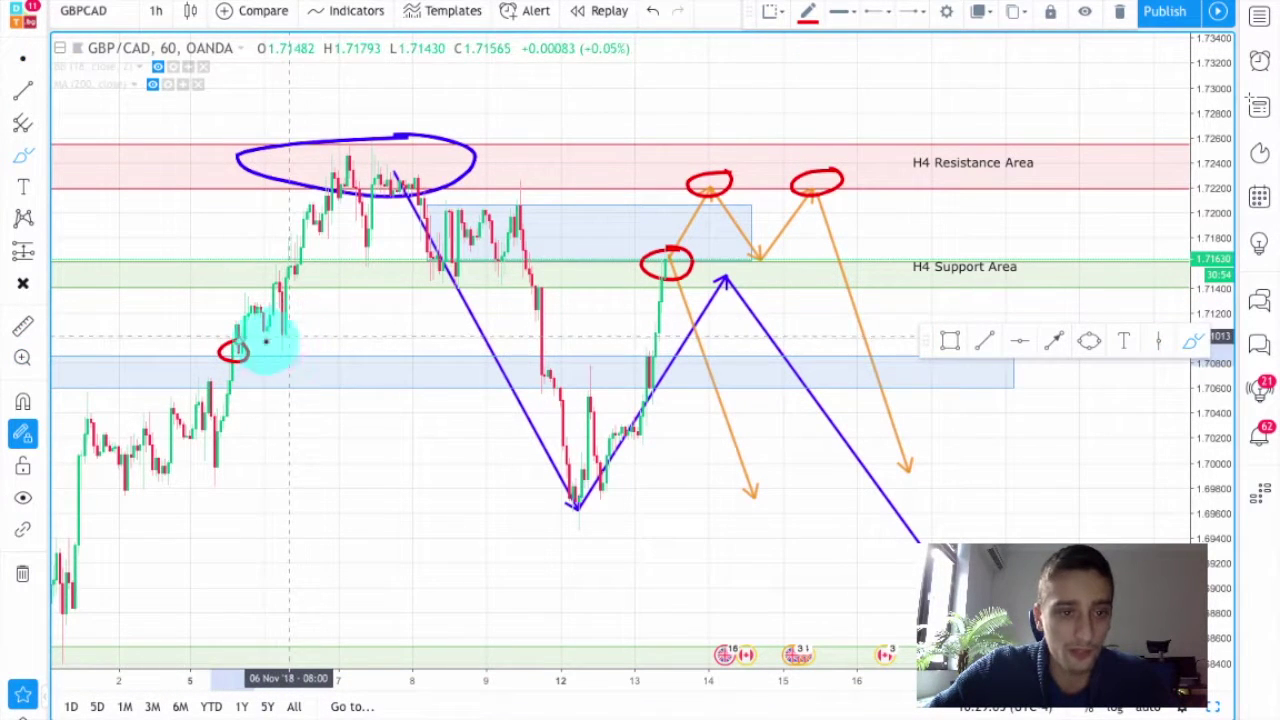
pyautogui.moveTo(282, 345); pyautogui.dragTo(284, 346)
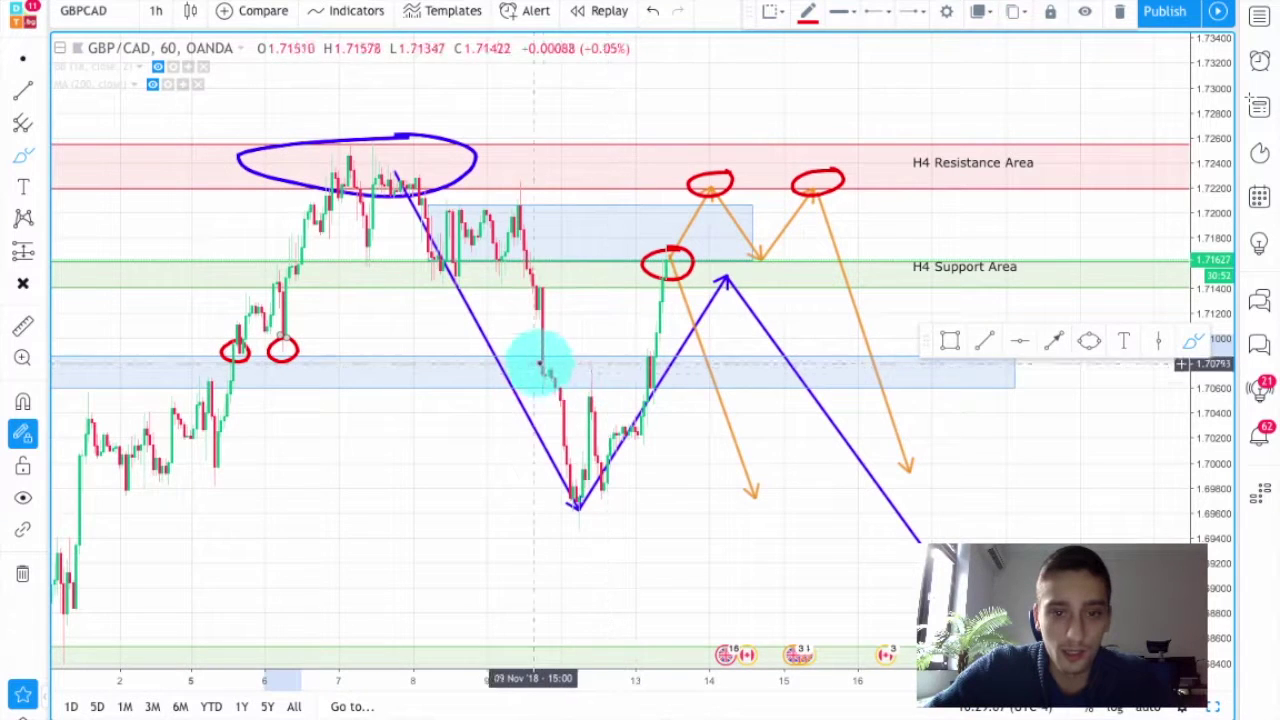
pyautogui.moveTo(568, 373)
pyautogui.mouseDown()
pyautogui.moveTo(663, 366)
pyautogui.moveTo(650, 362)
pyautogui.mouseUp()
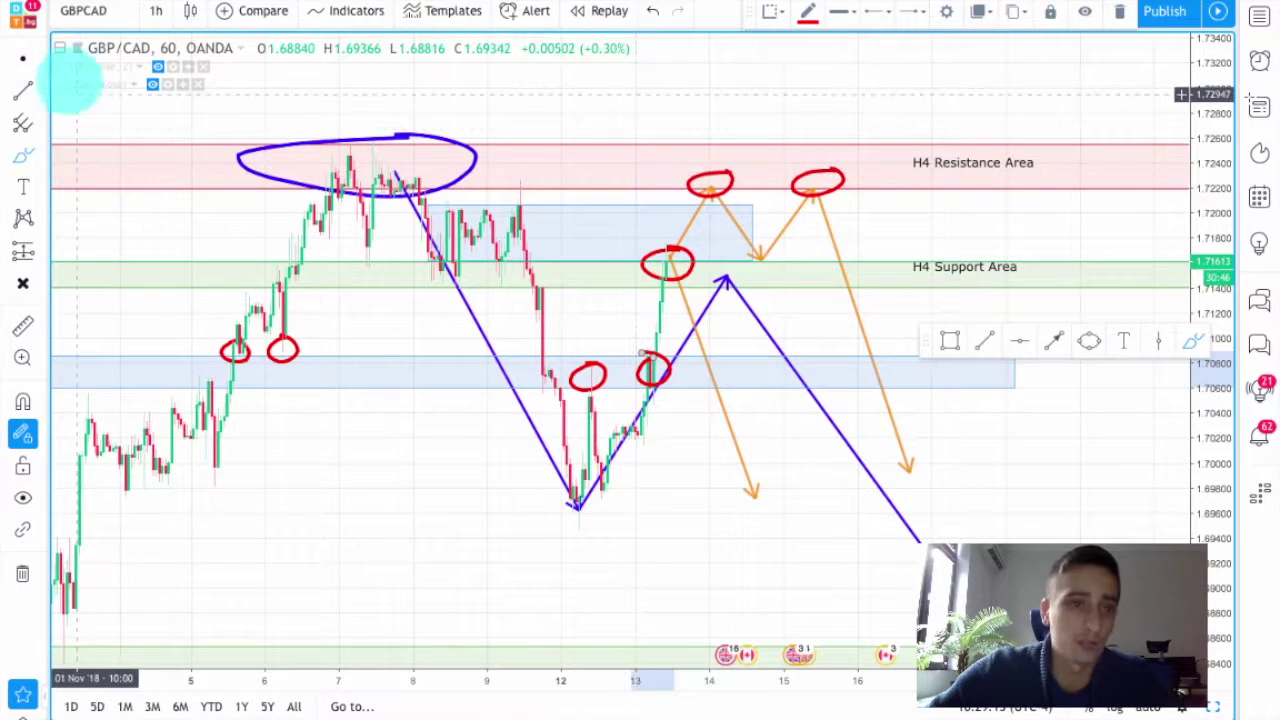
# Shorten the two orange drop arrows to end inside the upper support zone at about 1.7069 and 1.7065
pyautogui.click(23, 58)
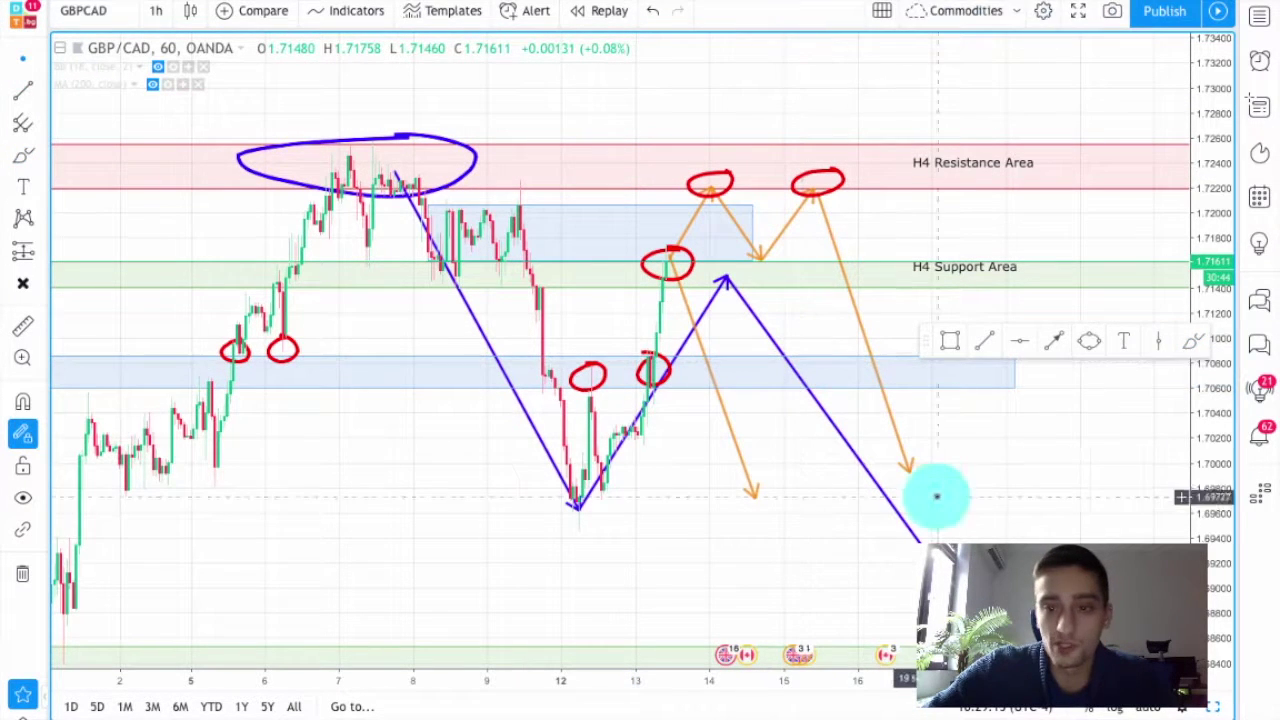
pyautogui.moveTo(907, 463); pyautogui.dragTo(906, 376)
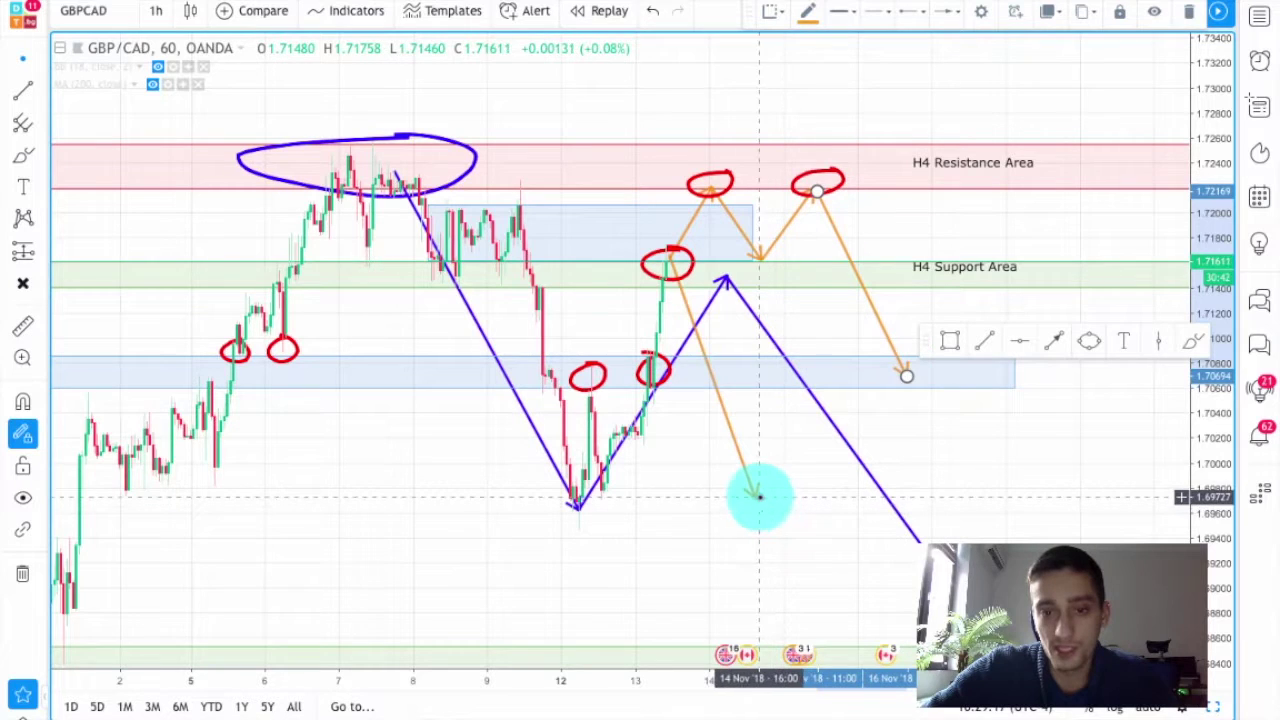
pyautogui.moveTo(754, 497); pyautogui.dragTo(731, 379)
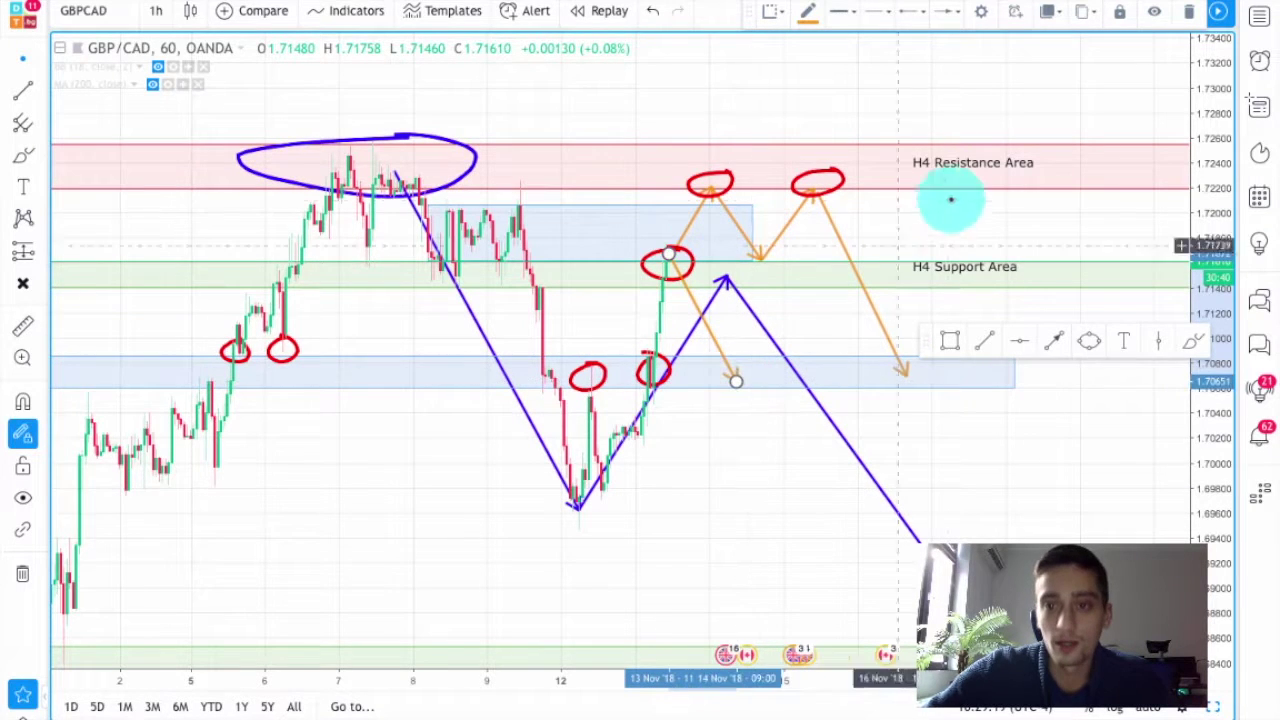
# Continue the nearer orange drop with two connected arrows: up to about 1.7113 and down to about 1.6971 on 16 November
pyautogui.click(1053, 340)
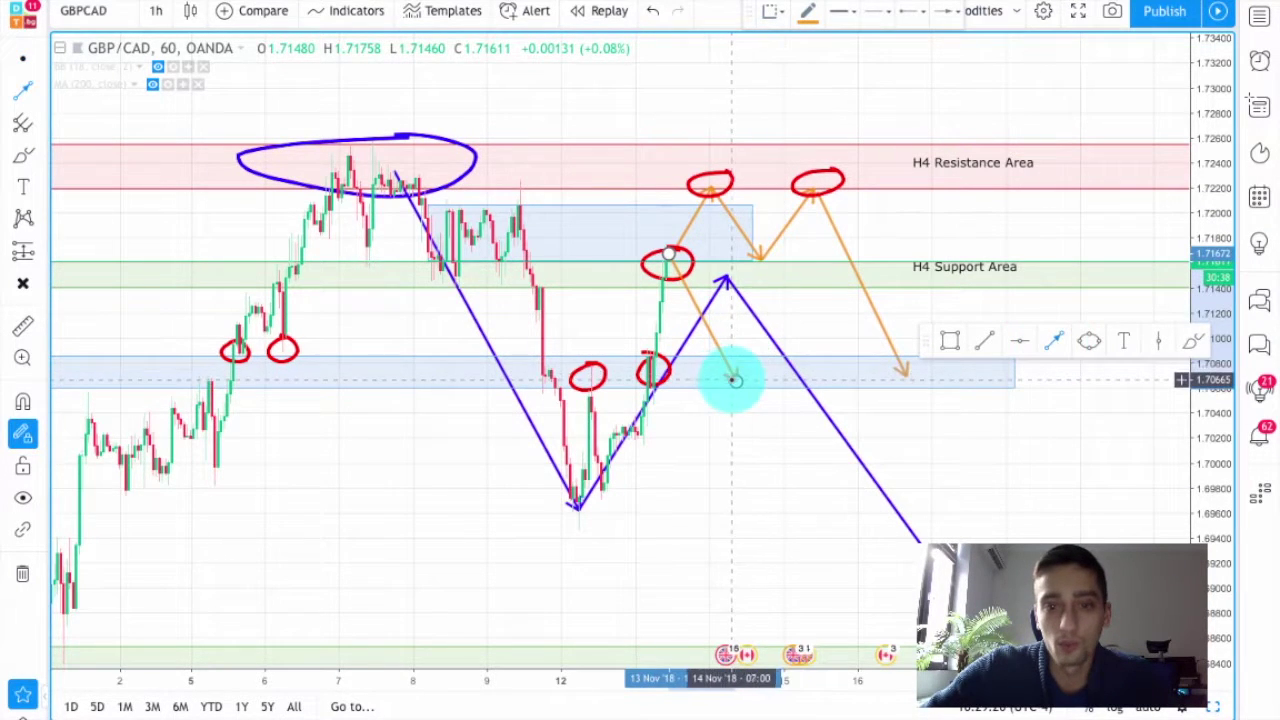
pyautogui.moveTo(736, 380); pyautogui.dragTo(760, 325)
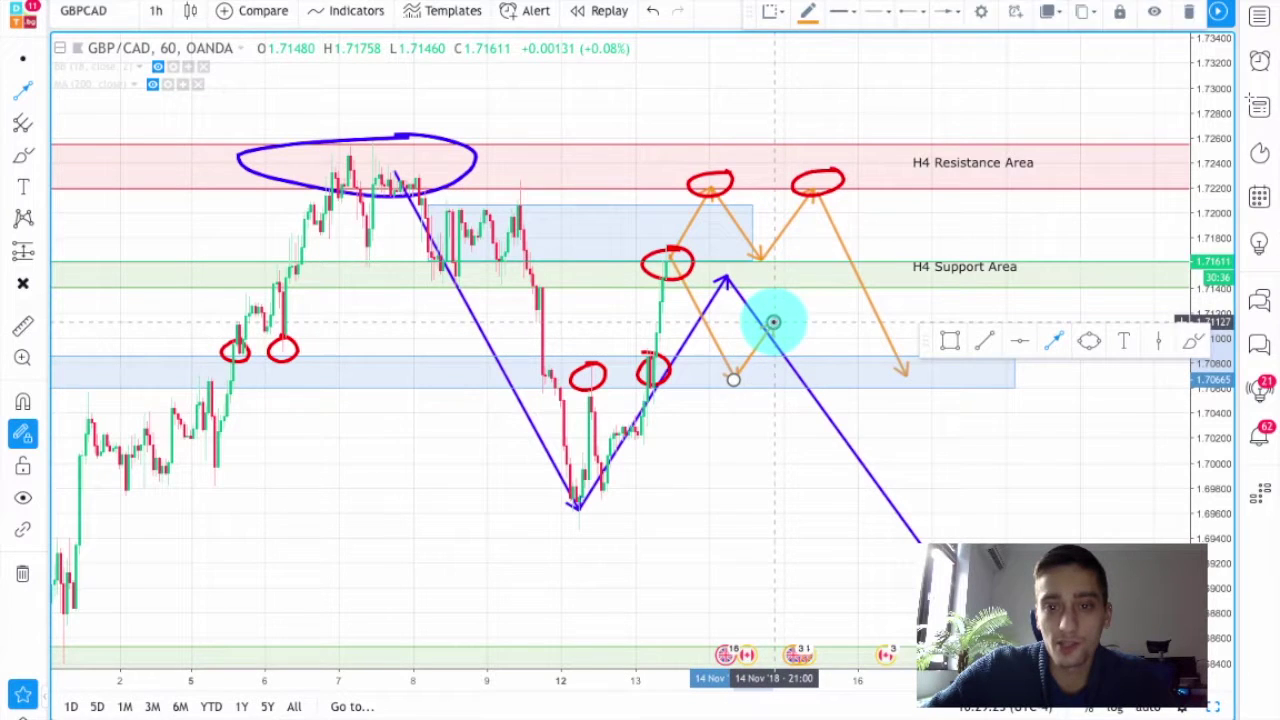
pyautogui.click(773, 322)
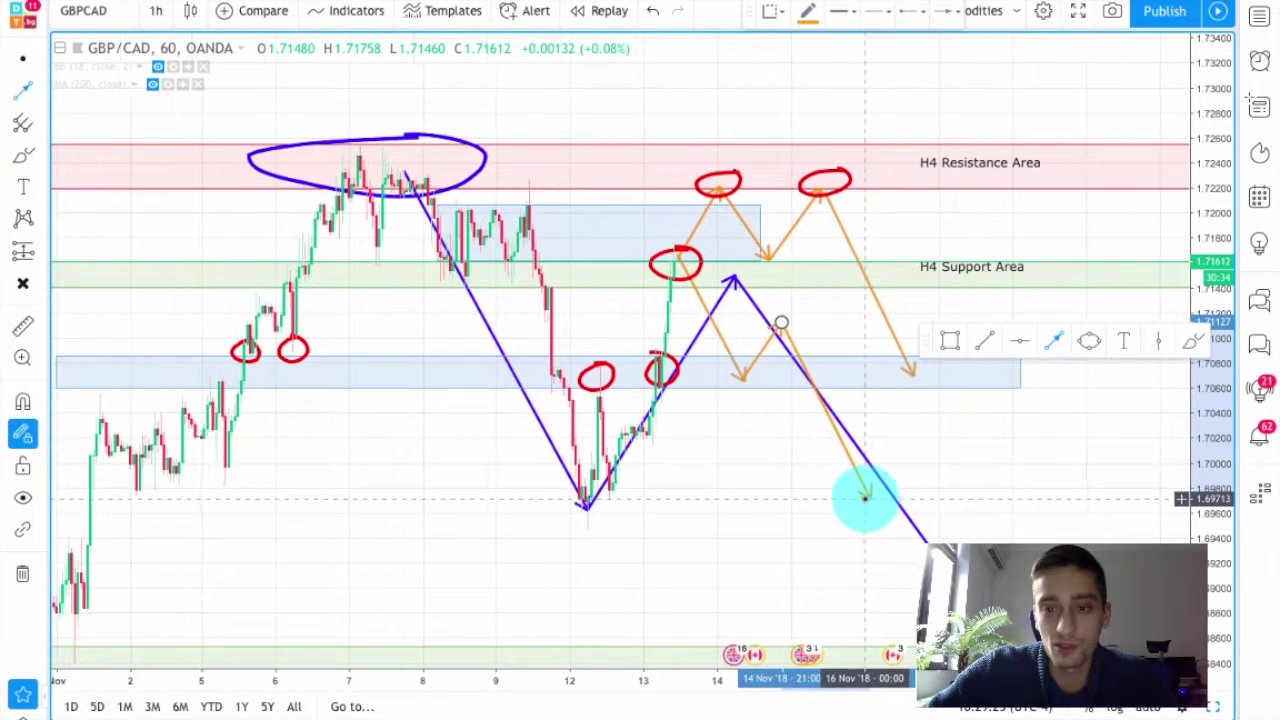
pyautogui.doubleClick(865, 496)
# Draw a second blue rectangle zone at the 12 November low, from about 1.6981 down to 1.6962, starting on 9 November
pyautogui.click(947, 340)
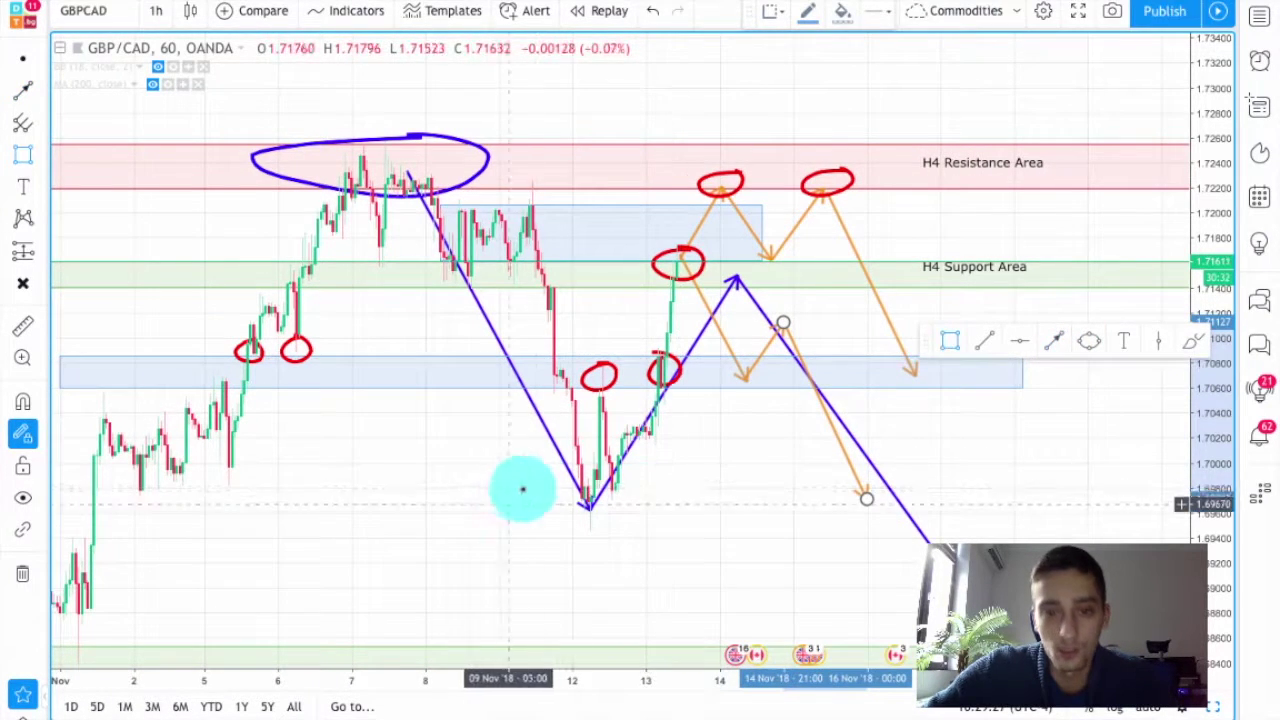
pyautogui.moveTo(536, 487)
pyautogui.mouseDown()
pyautogui.moveTo(1123, 520)
pyautogui.moveTo(1172, 510)
pyautogui.mouseUp()
pyautogui.click(22, 59)
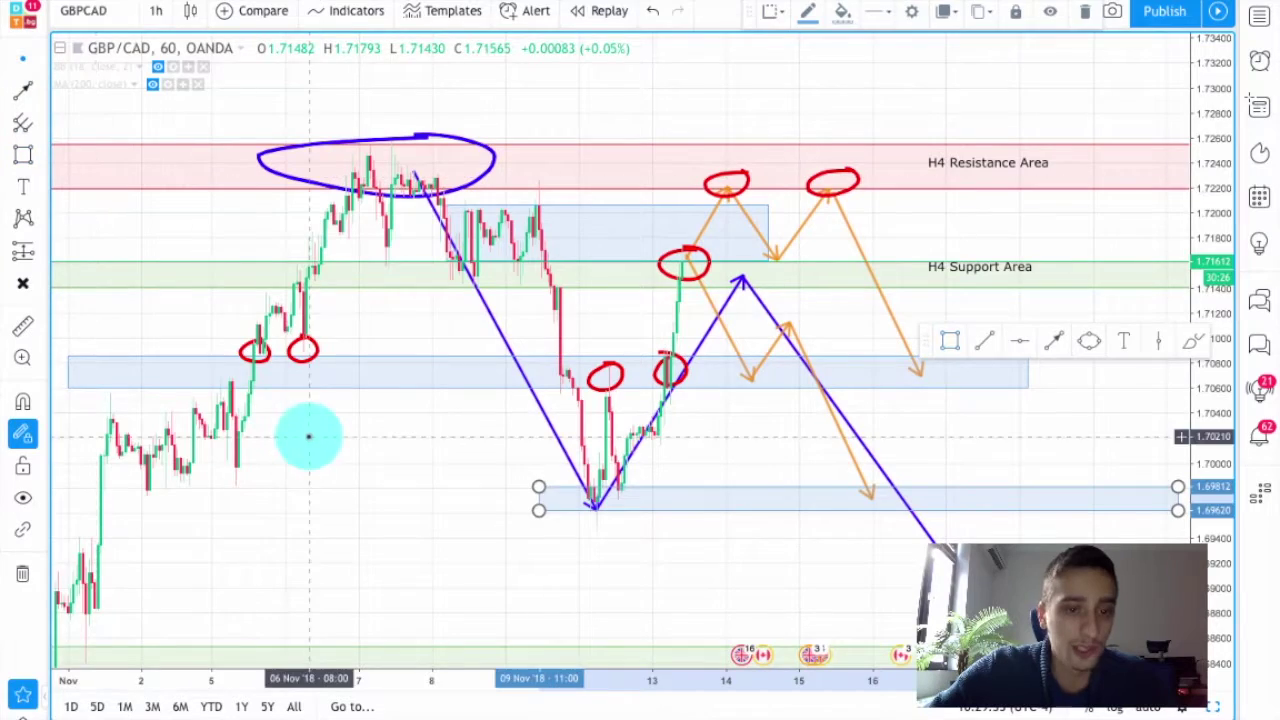
pyautogui.click(310, 439)
# Examine the projected drops against the two blue support zones, the lower green area and the H4 areas above
pyautogui.scroll(-2, 515, 507)
pyautogui.moveTo(569, 480); pyautogui.dragTo(514, 351)
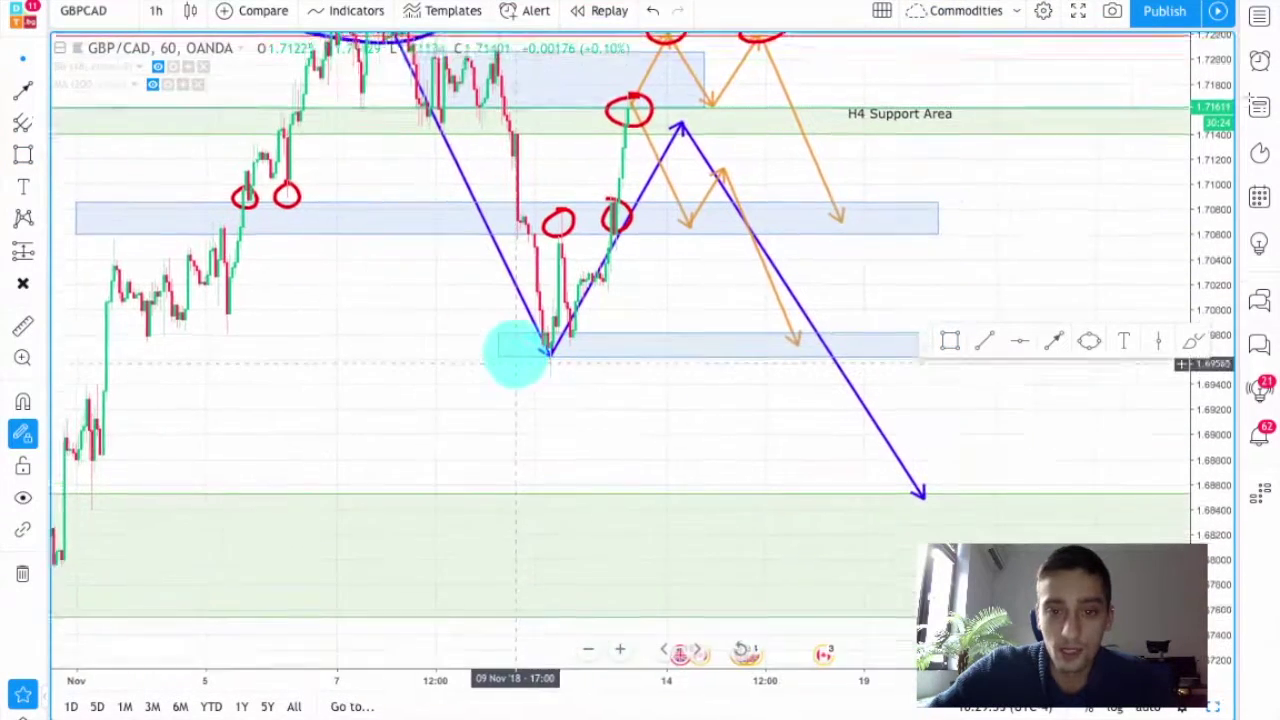
pyautogui.click(913, 485)
pyautogui.scroll(2, 1006, 449)
pyautogui.moveTo(913, 404); pyautogui.dragTo(963, 514)
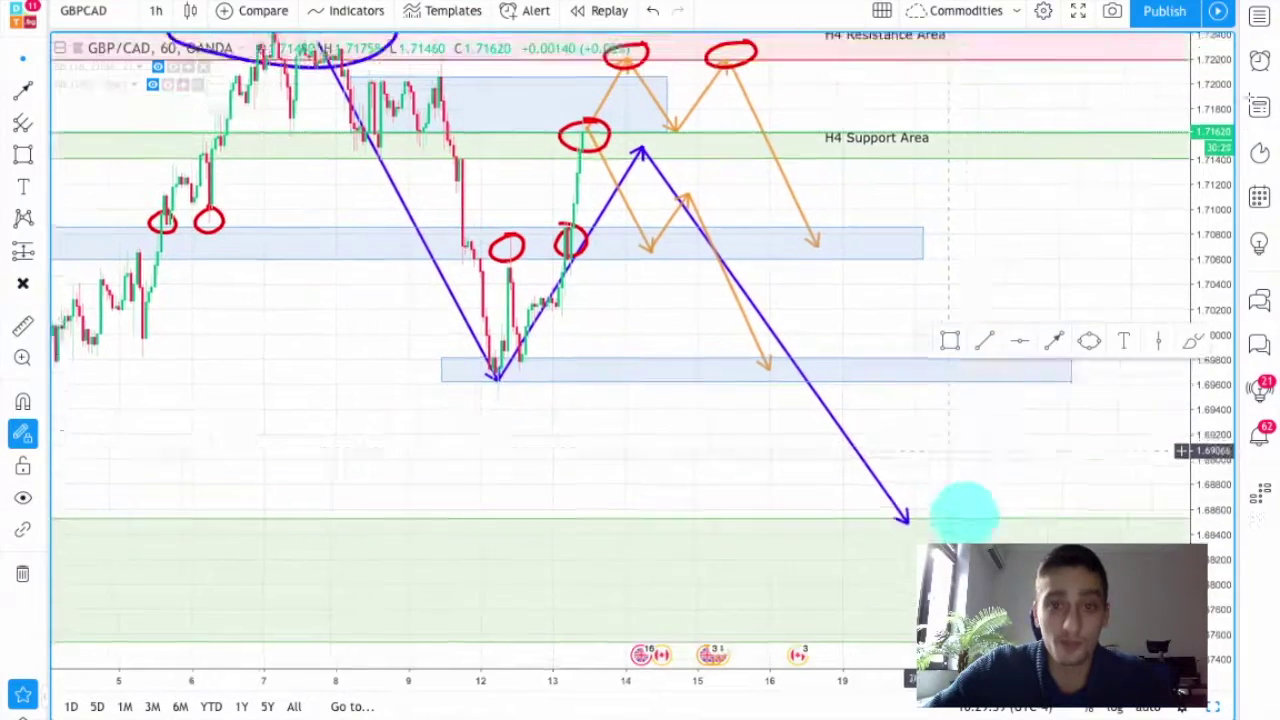
pyautogui.moveTo(1210, 450); pyautogui.dragTo(1210, 495)
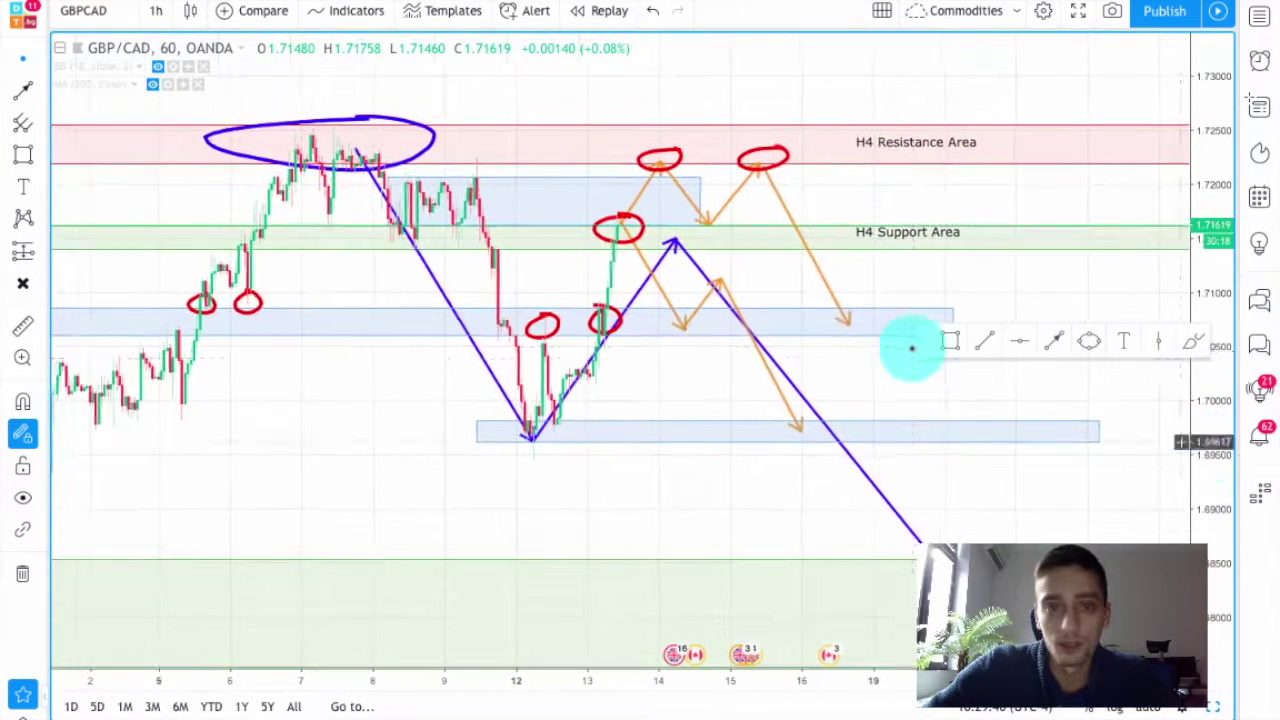
pyautogui.scroll(1, 860, 369)
pyautogui.scroll(1, 865, 372)
pyautogui.scroll(-2, 865, 372)
pyautogui.moveTo(884, 416); pyautogui.dragTo(937, 510)
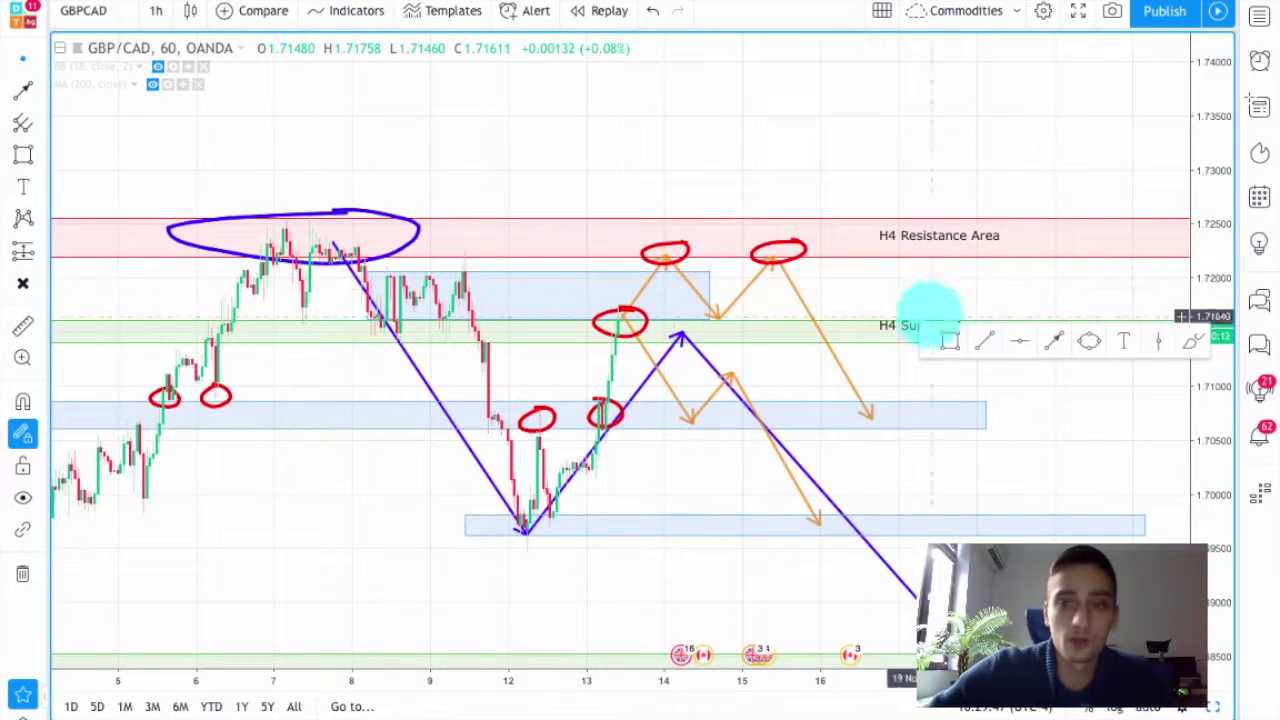
# Draw a green arrow from the H4 Support Area at about 1.7162 up through the resistance to about 1.7314 on 14 November
pyautogui.click(808, 11)
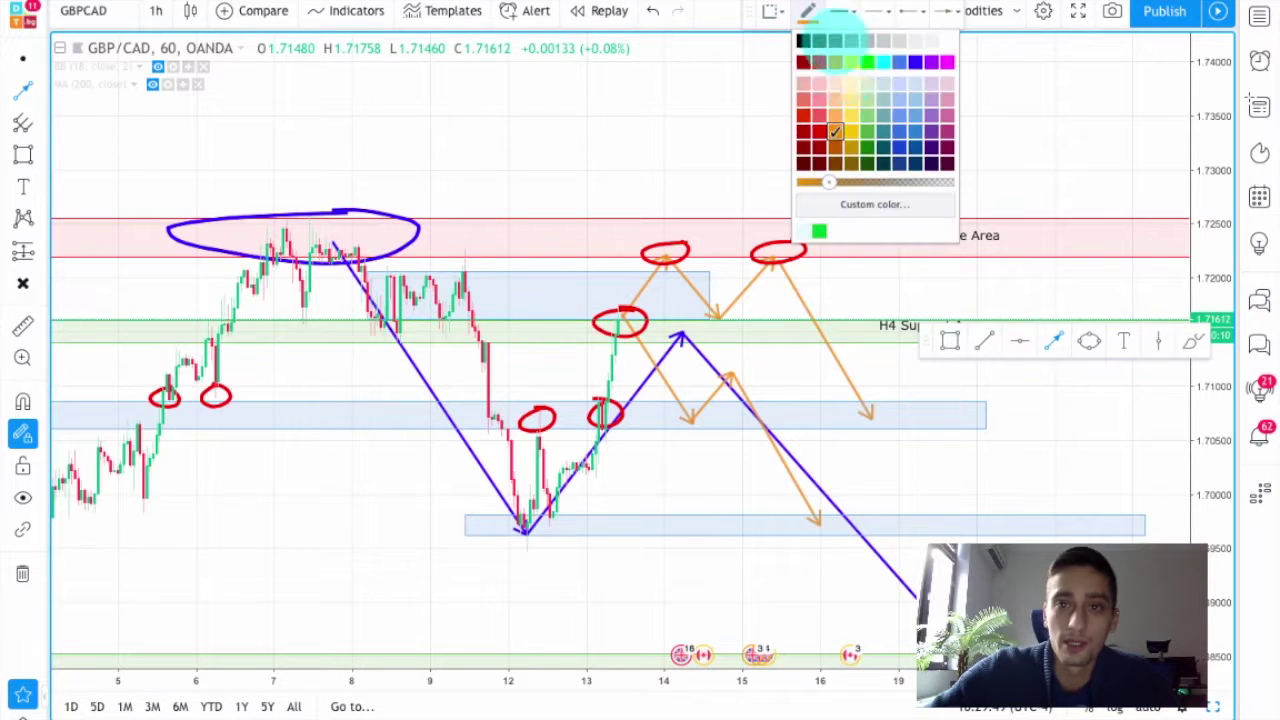
pyautogui.click(868, 146)
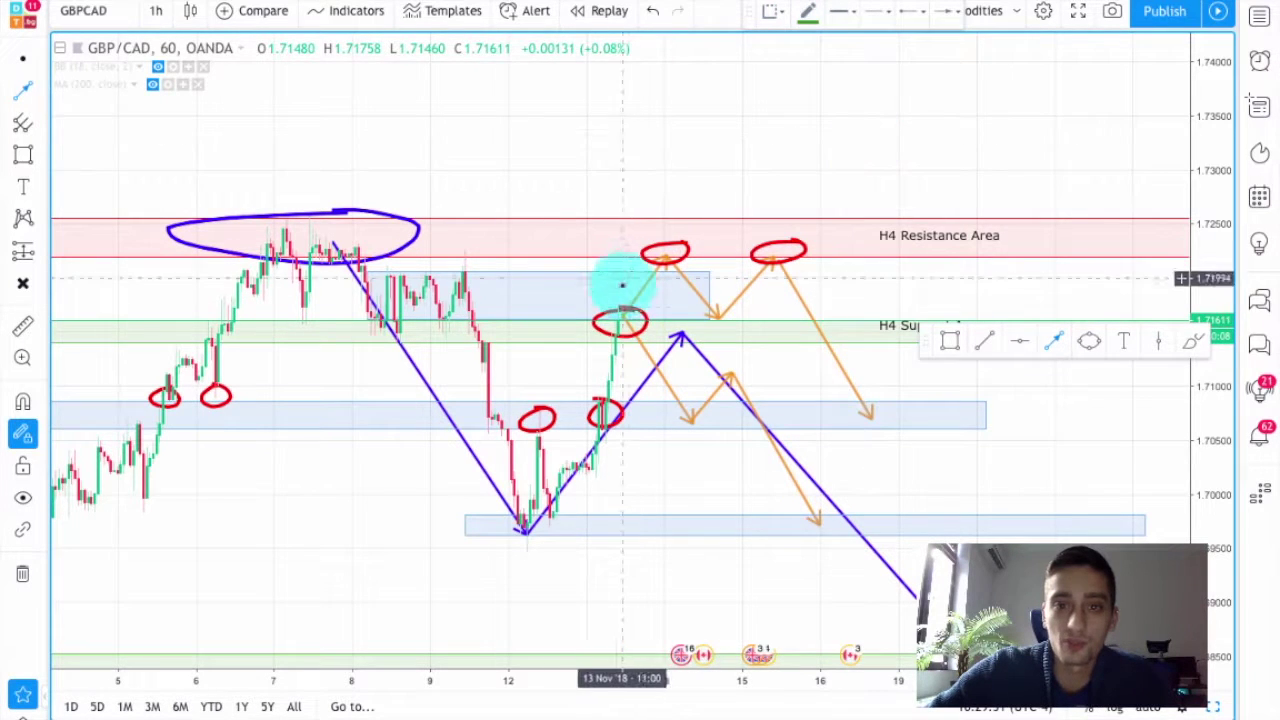
pyautogui.click(576, 318)
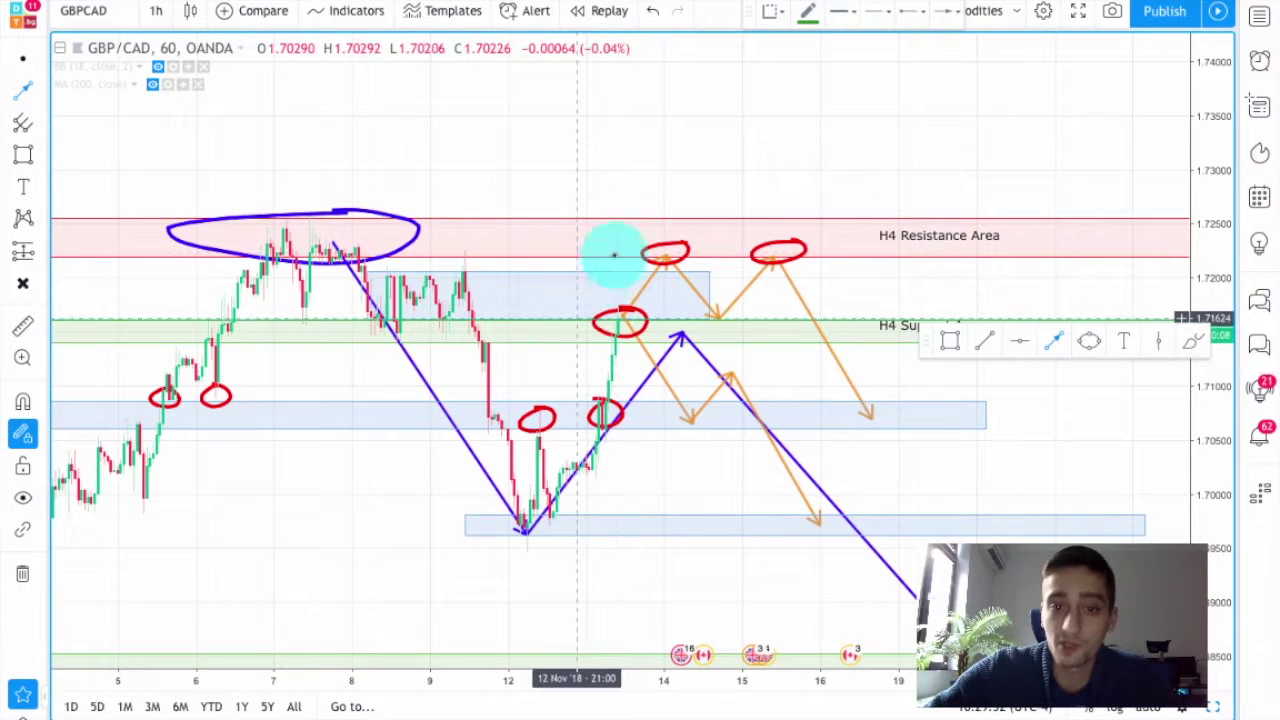
pyautogui.click(703, 156)
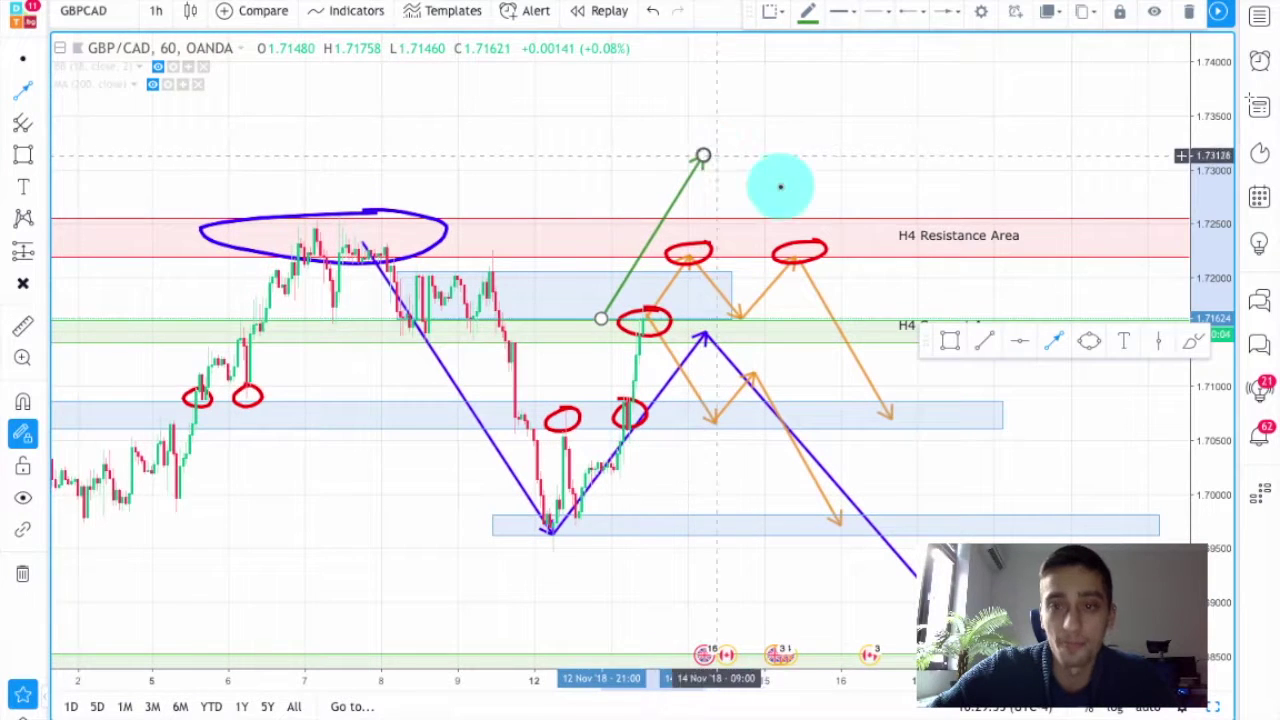
# Add a pullback arrow from the green arrow's tip down to about 1.7242 on 15 November and colour it red
pyautogui.doubleClick(783, 232)
pyautogui.click(808, 12)
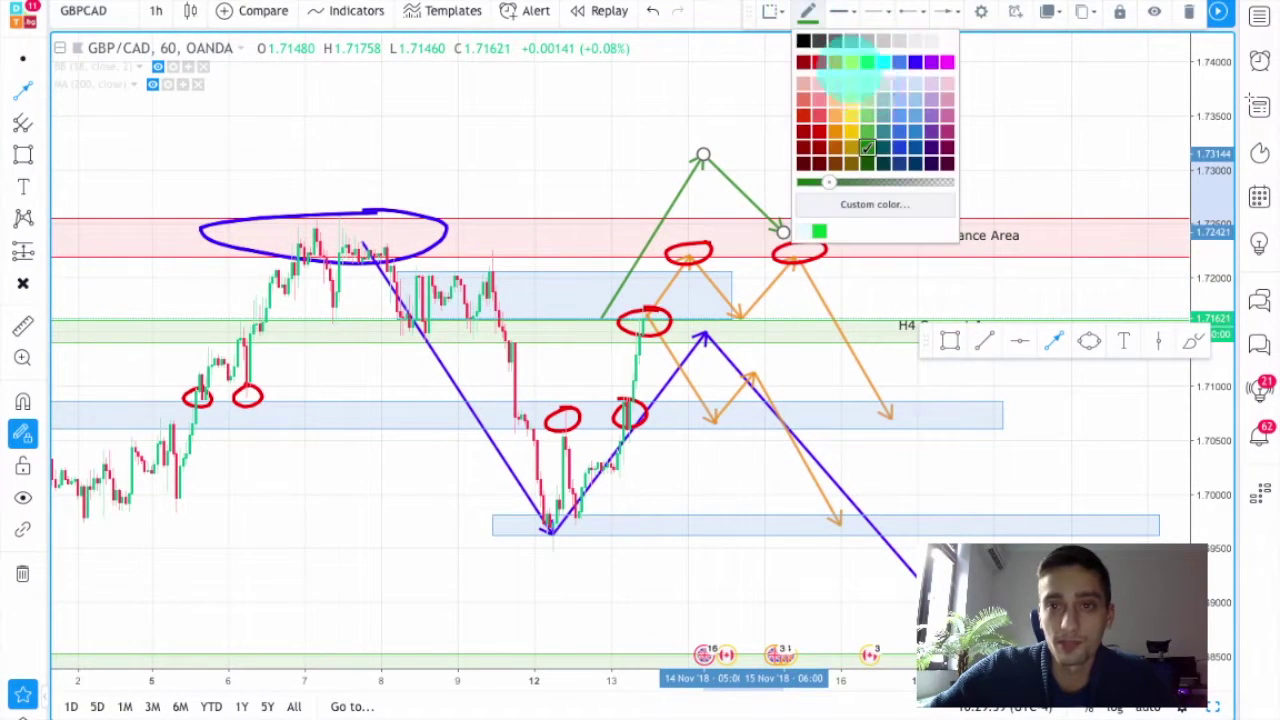
pyautogui.click(803, 62)
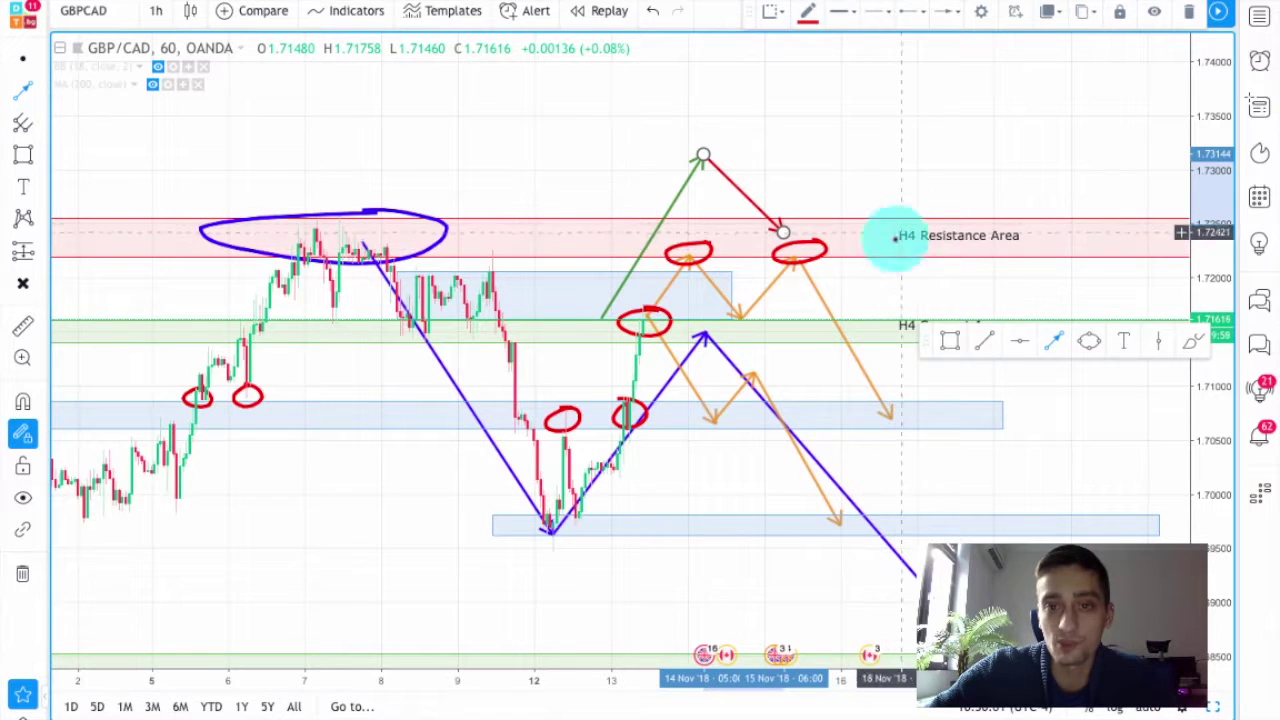
# Add an arrow from the red pullback's tip up to about 1.7423 on 18 November and colour it green
pyautogui.click(783, 232)
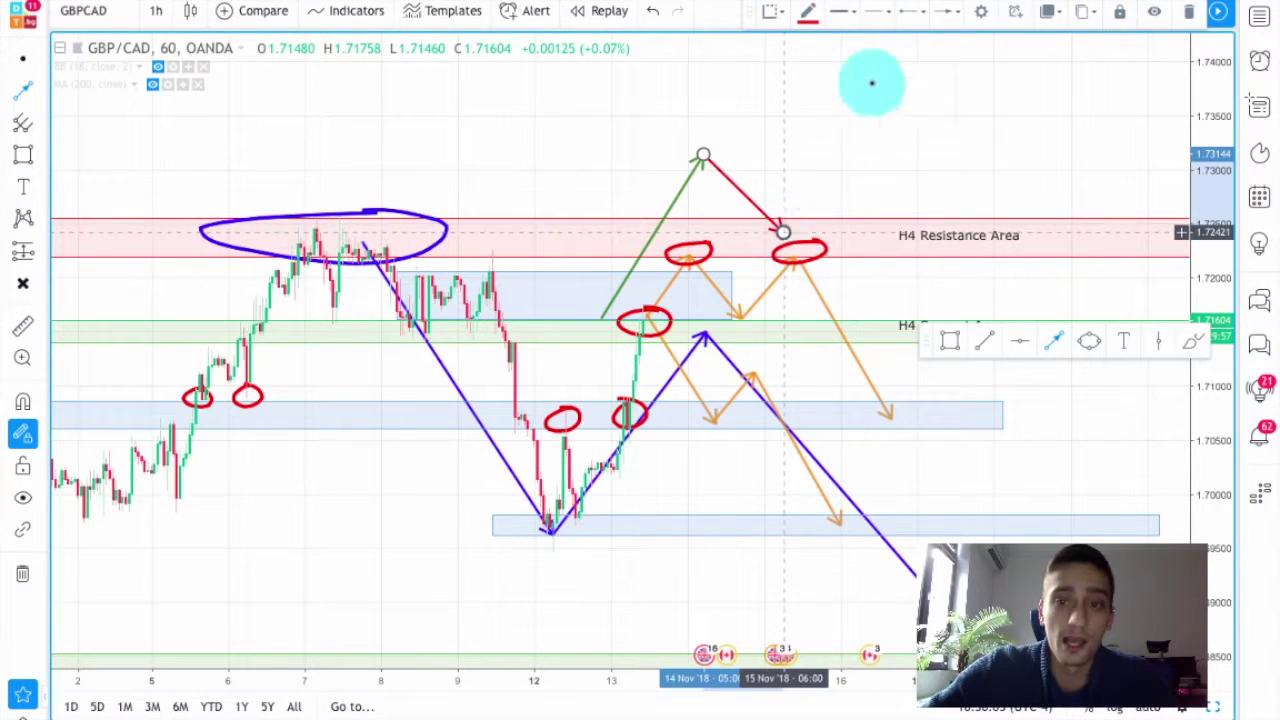
pyautogui.scroll(-1, 913, 38)
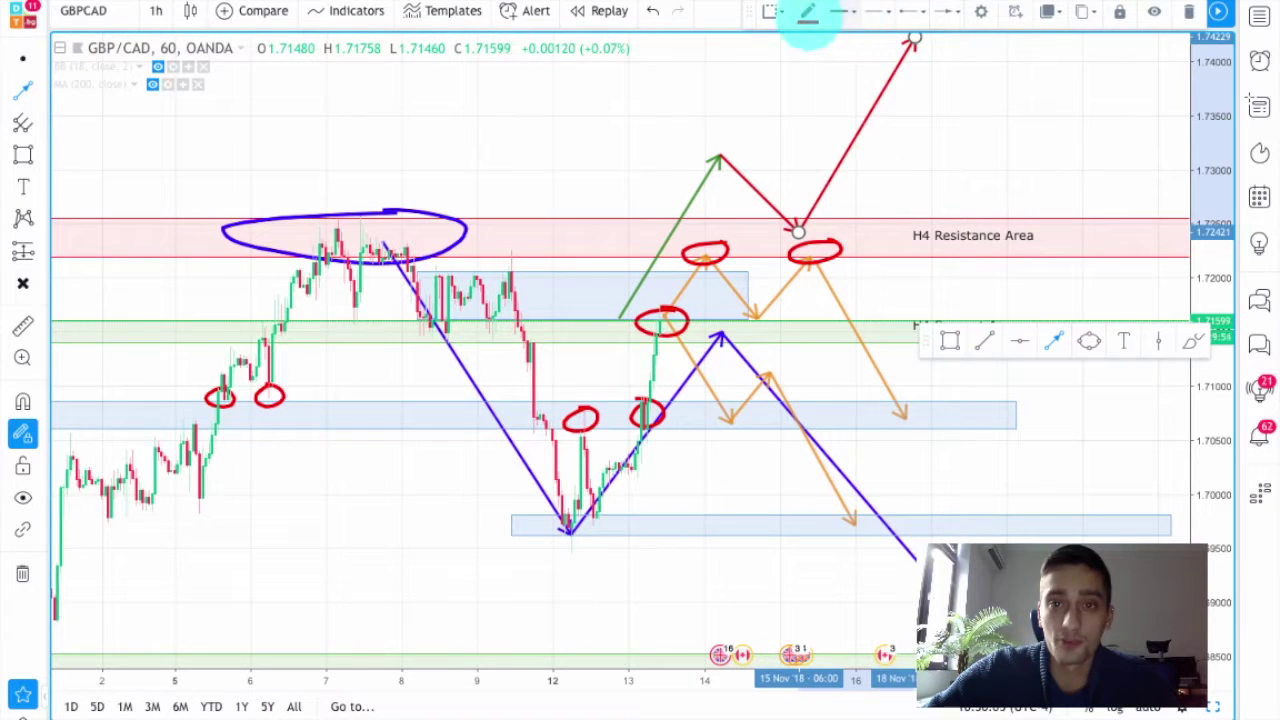
pyautogui.click(808, 12)
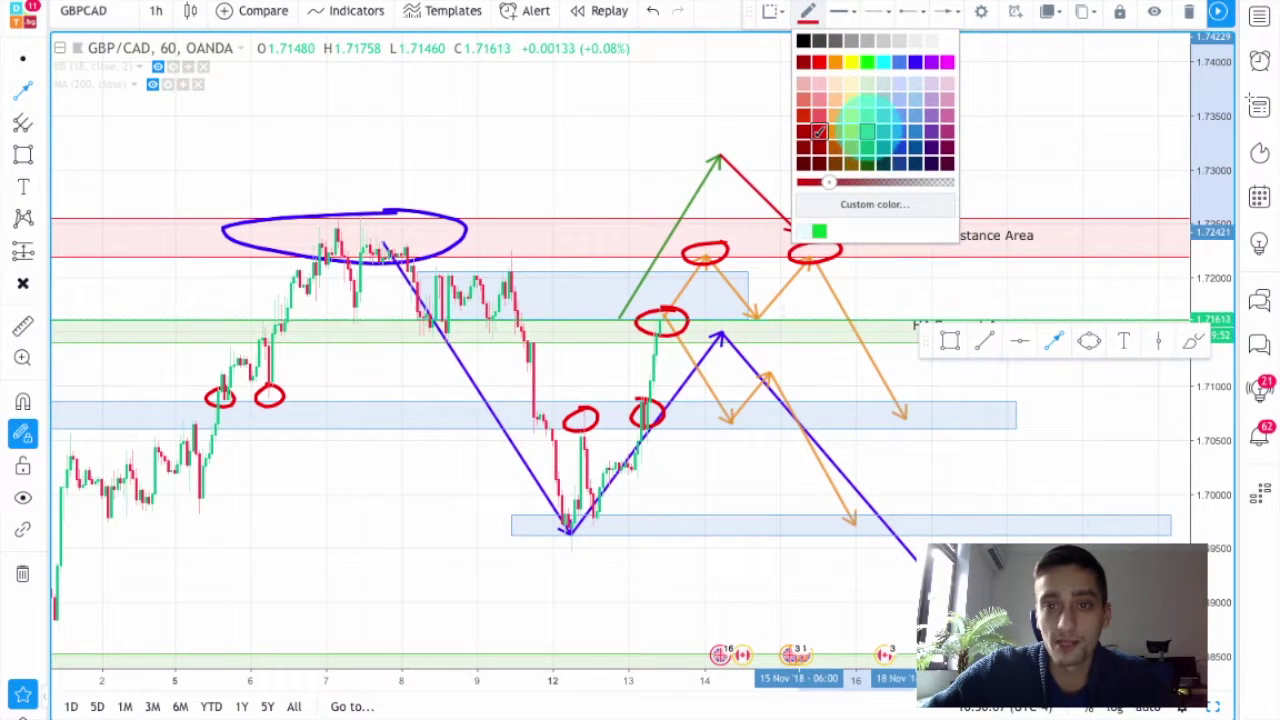
pyautogui.click(867, 131)
pyautogui.click(808, 12)
pyautogui.click(866, 146)
pyautogui.click(22, 59)
pyautogui.click(382, 109)
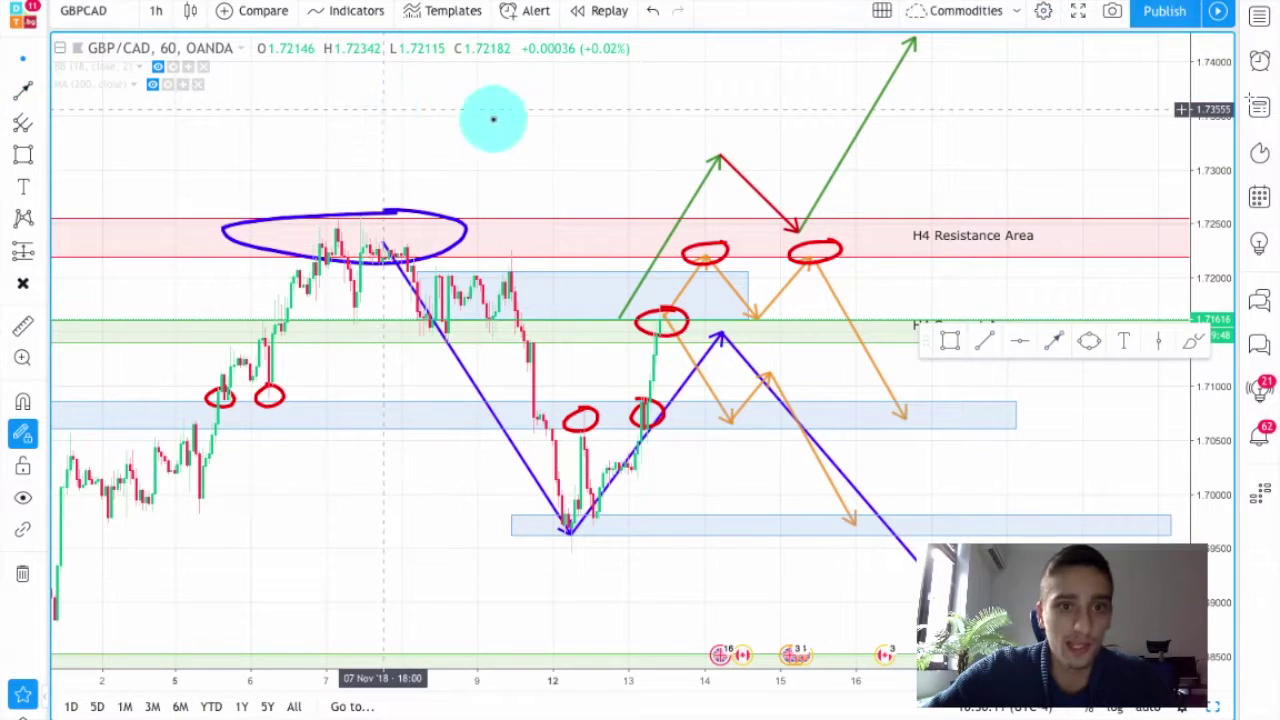
# Switch the GBP/CAD chart to the 4-hour timeframe and review the projected paths against the lower green area
pyautogui.scroll(3, 586, 120)
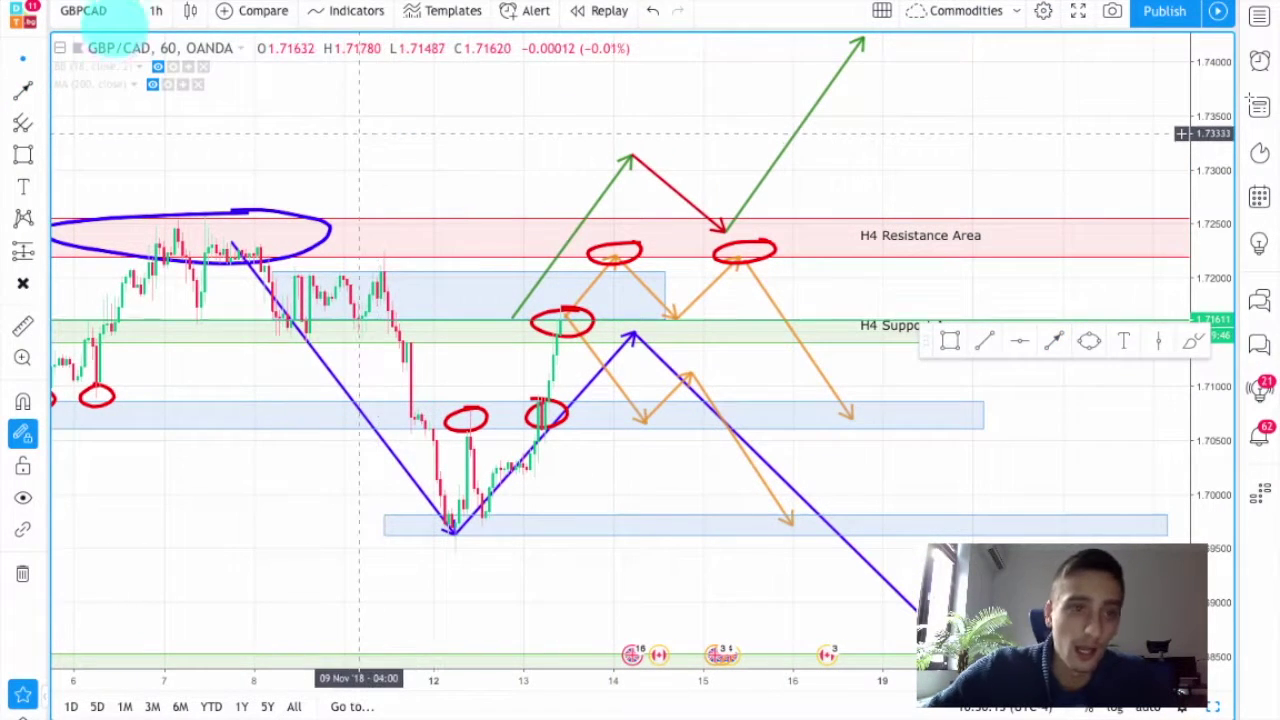
pyautogui.click(156, 11)
pyautogui.click(178, 317)
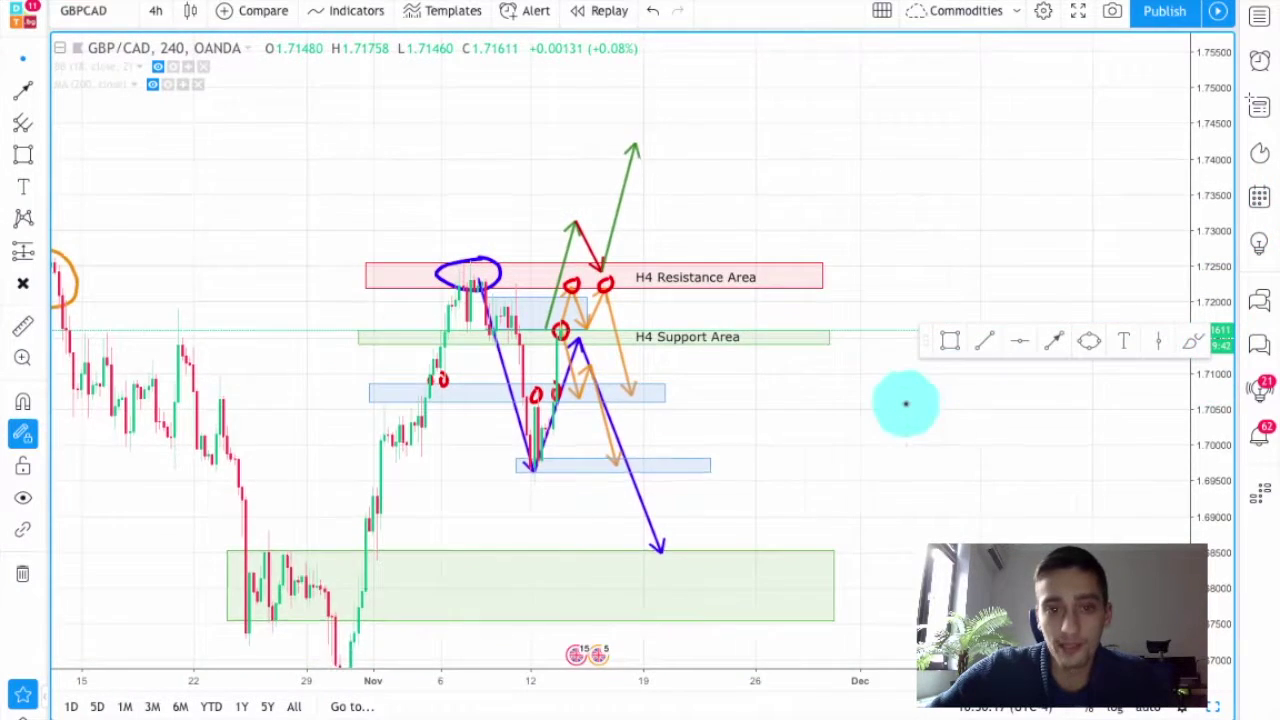
pyautogui.scroll(2, 906, 403)
pyautogui.moveTo(686, 486); pyautogui.dragTo(851, 292)
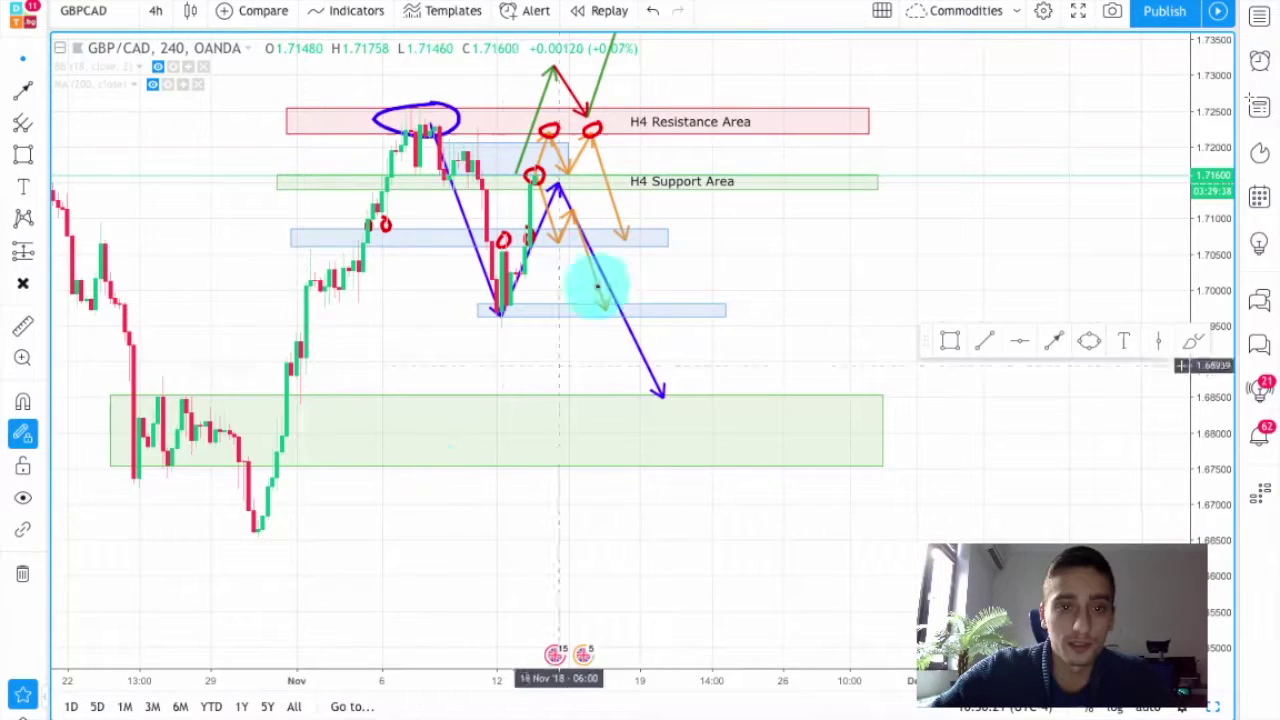
pyautogui.moveTo(862, 368); pyautogui.dragTo(925, 580)
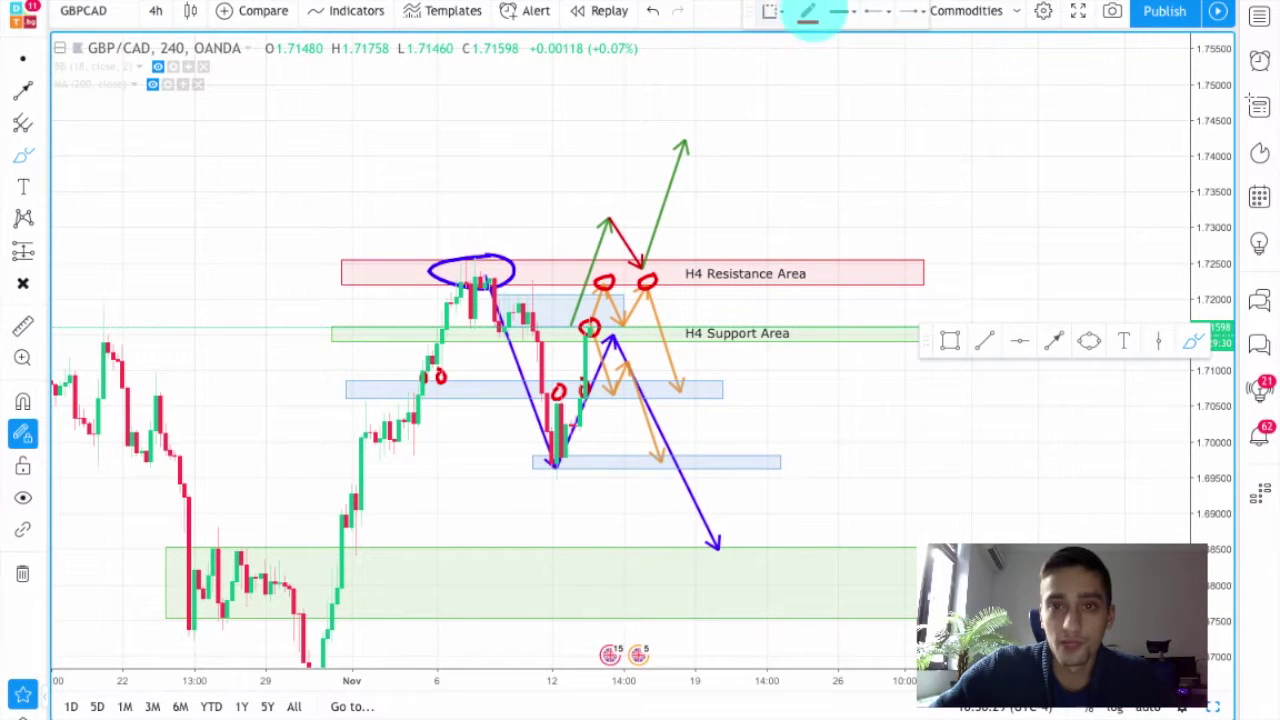
# Circle the red pullback arrow's tip at the H4 Resistance Area with a blue brush stroke
pyautogui.click(808, 11)
pyautogui.click(916, 62)
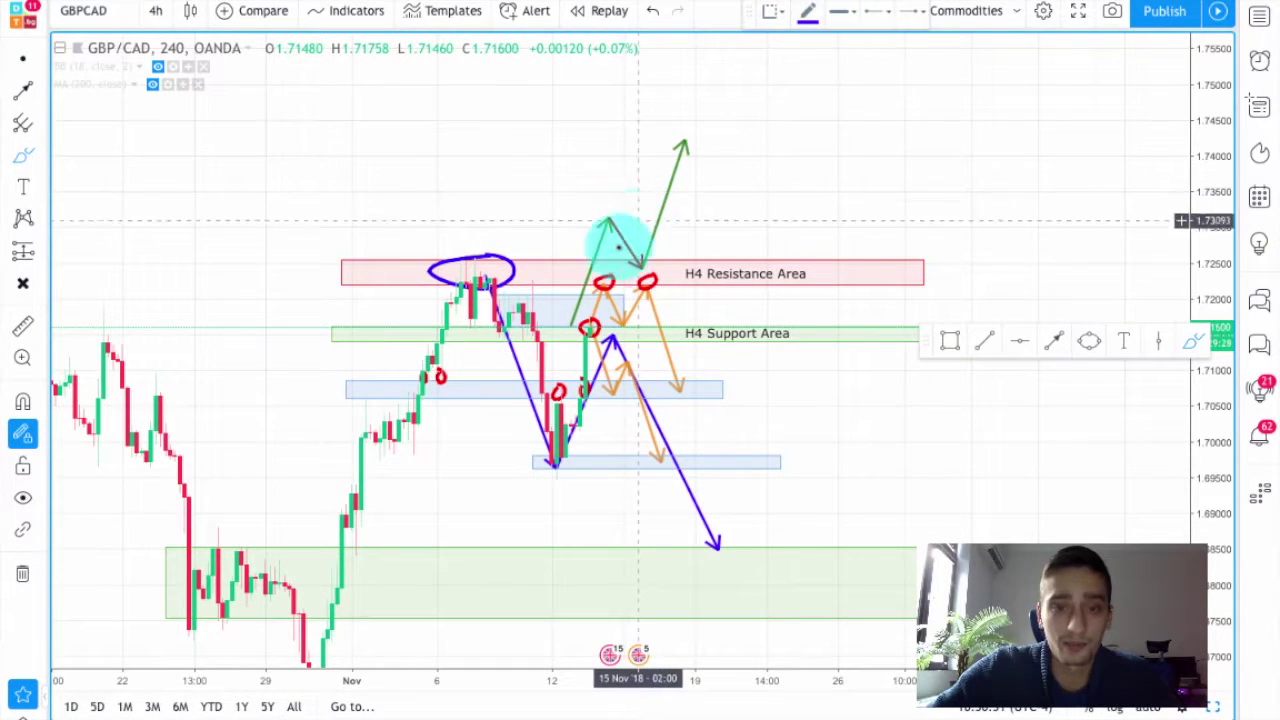
pyautogui.moveTo(643, 248)
pyautogui.mouseDown()
pyautogui.moveTo(608, 254)
pyautogui.moveTo(648, 248)
pyautogui.mouseUp()
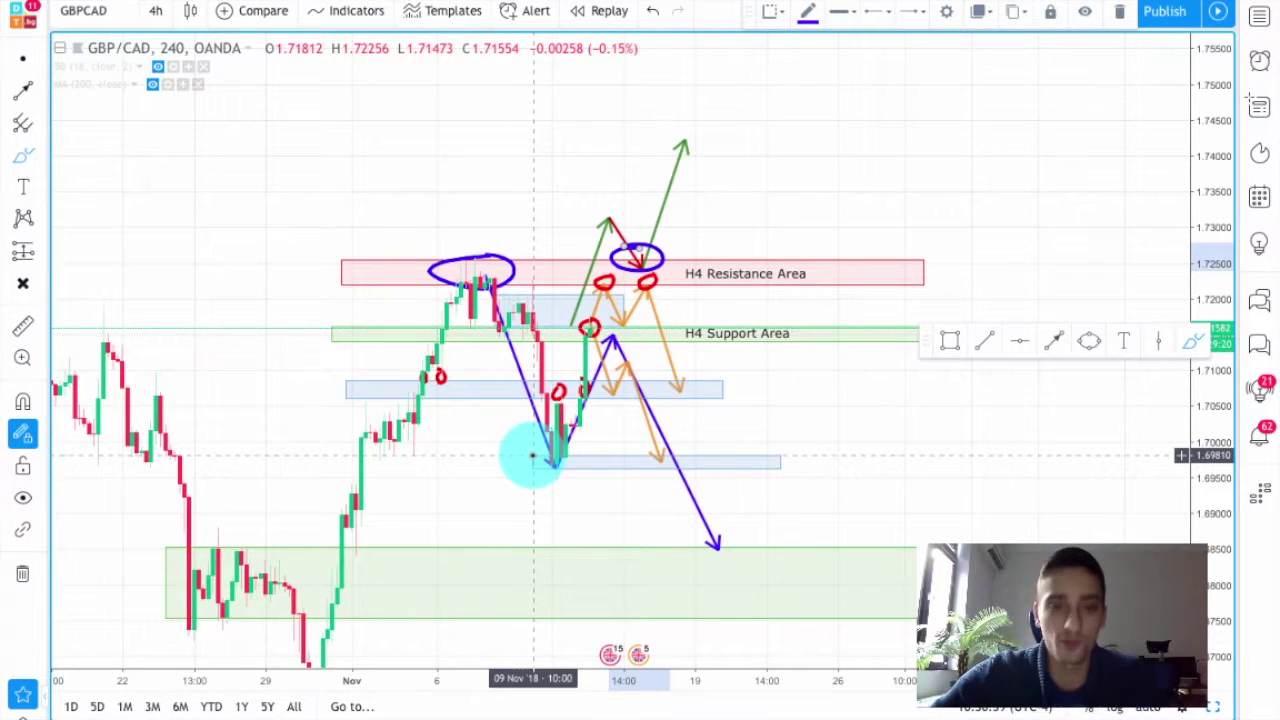
# Mark the upper and lower edges of the blue support zone near 1.6970 with horizontal blue brush strokes
pyautogui.moveTo(530, 470); pyautogui.dragTo(617, 470)
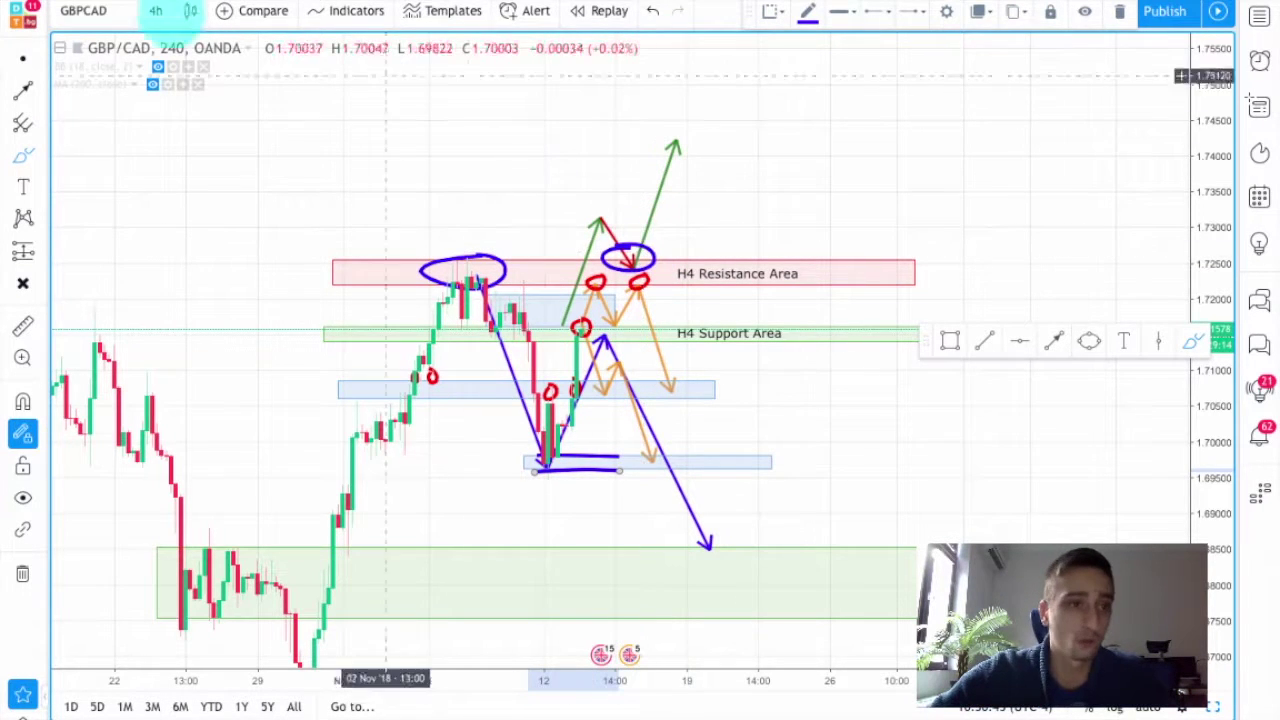
pyautogui.click(23, 58)
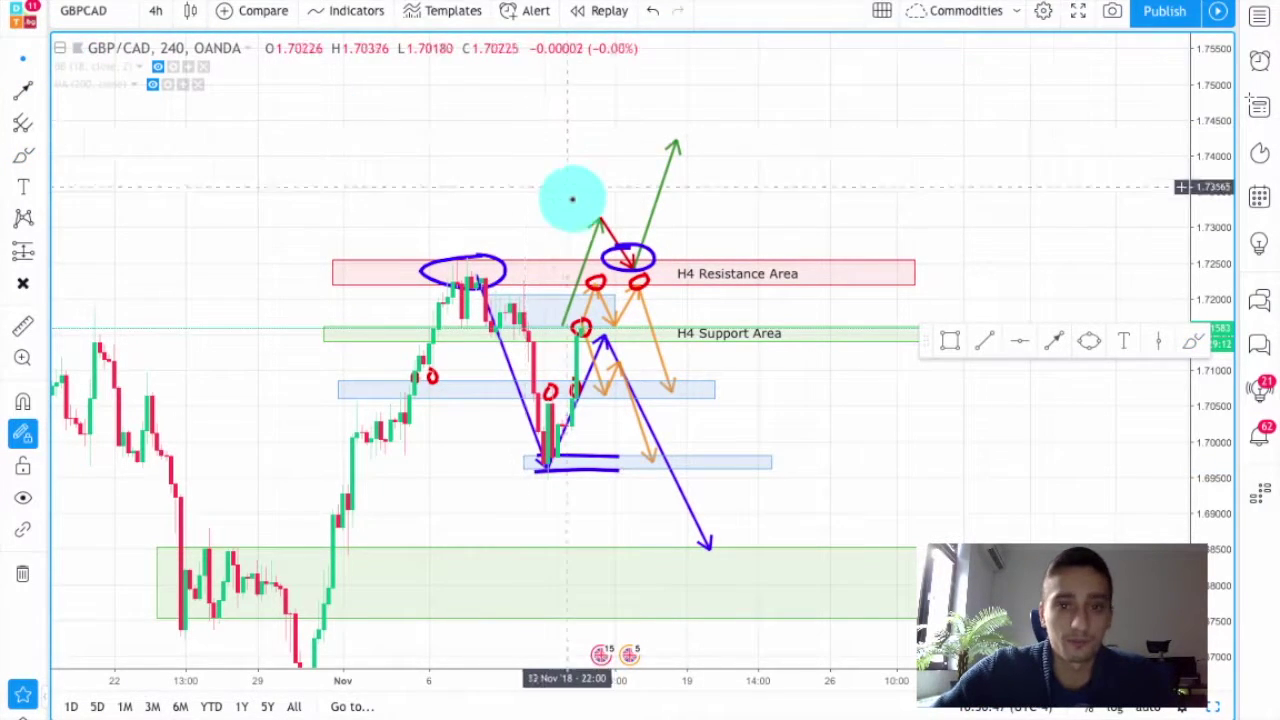
pyautogui.scroll(-3, 572, 199)
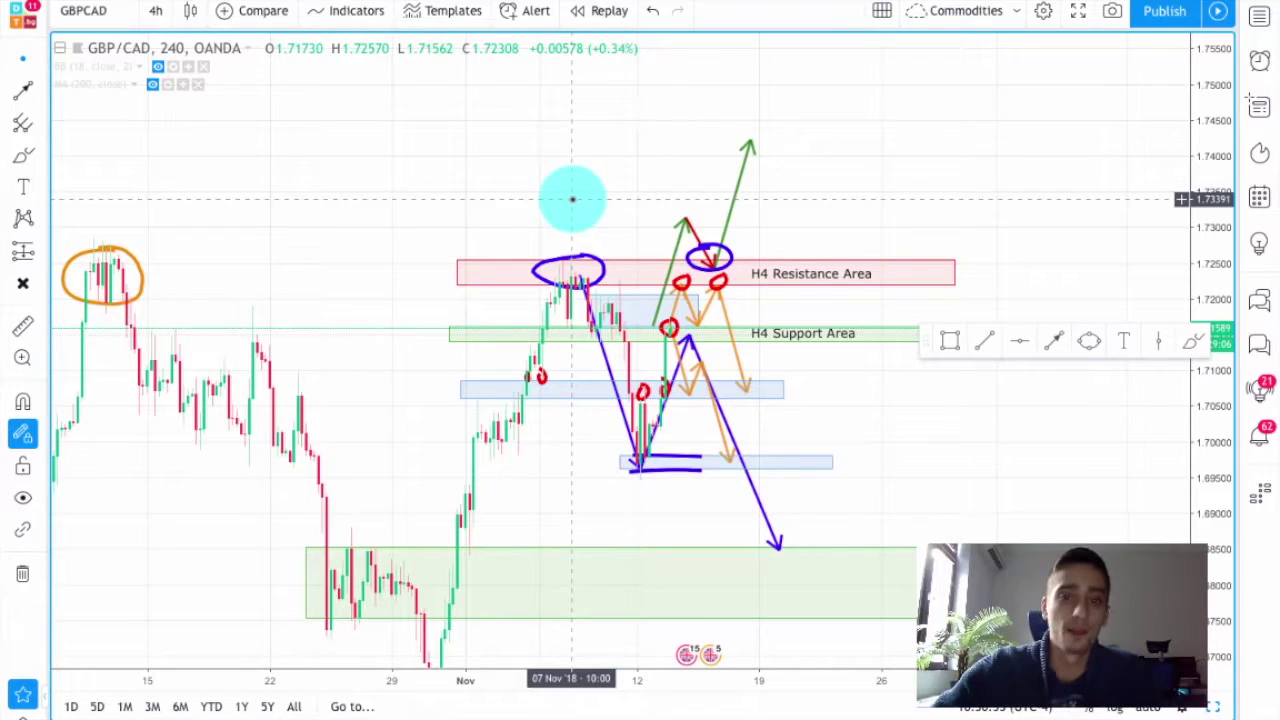
pyautogui.scroll(4, 686, 163)
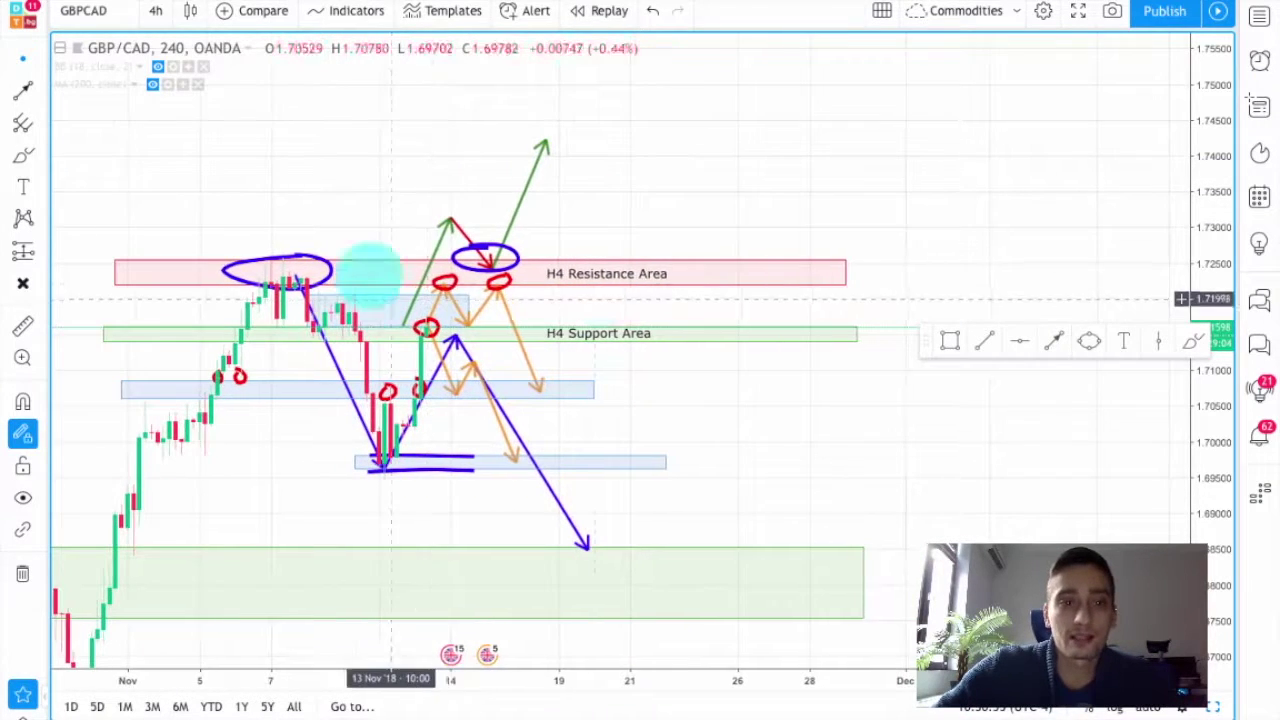
pyautogui.scroll(-2, 694, 230)
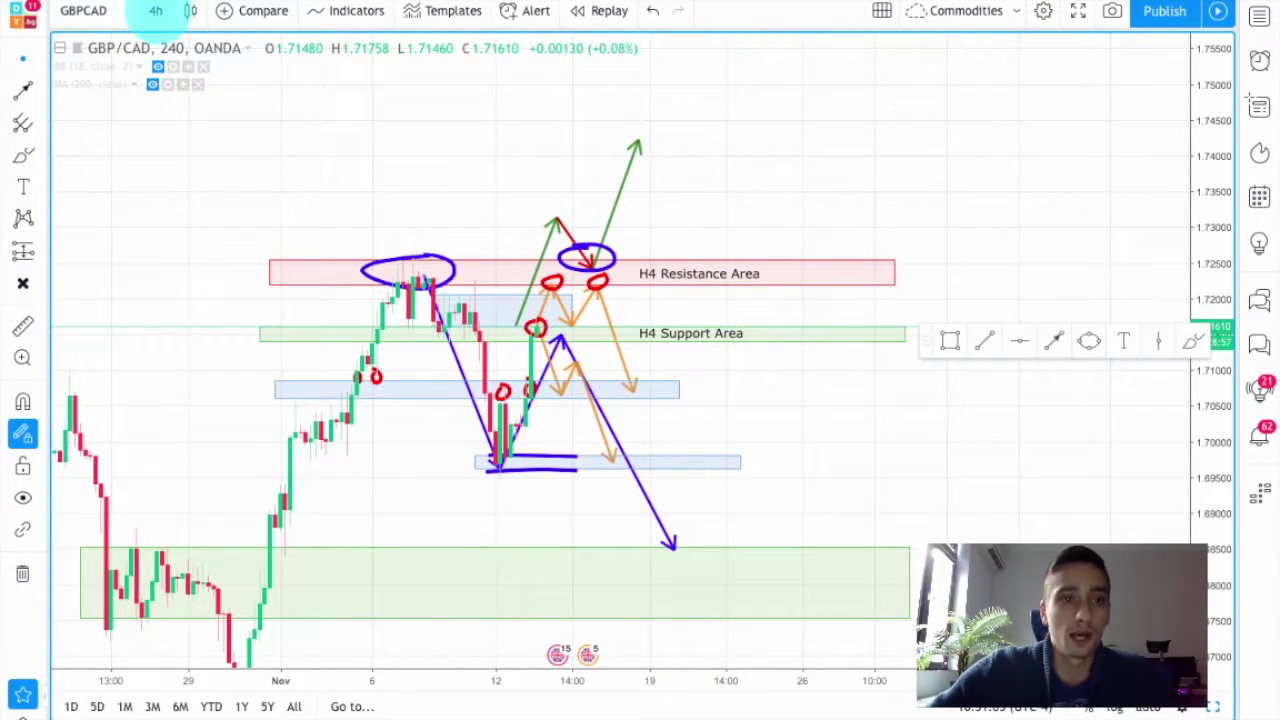
pyautogui.click(155, 10)
pyautogui.click(449, 191)
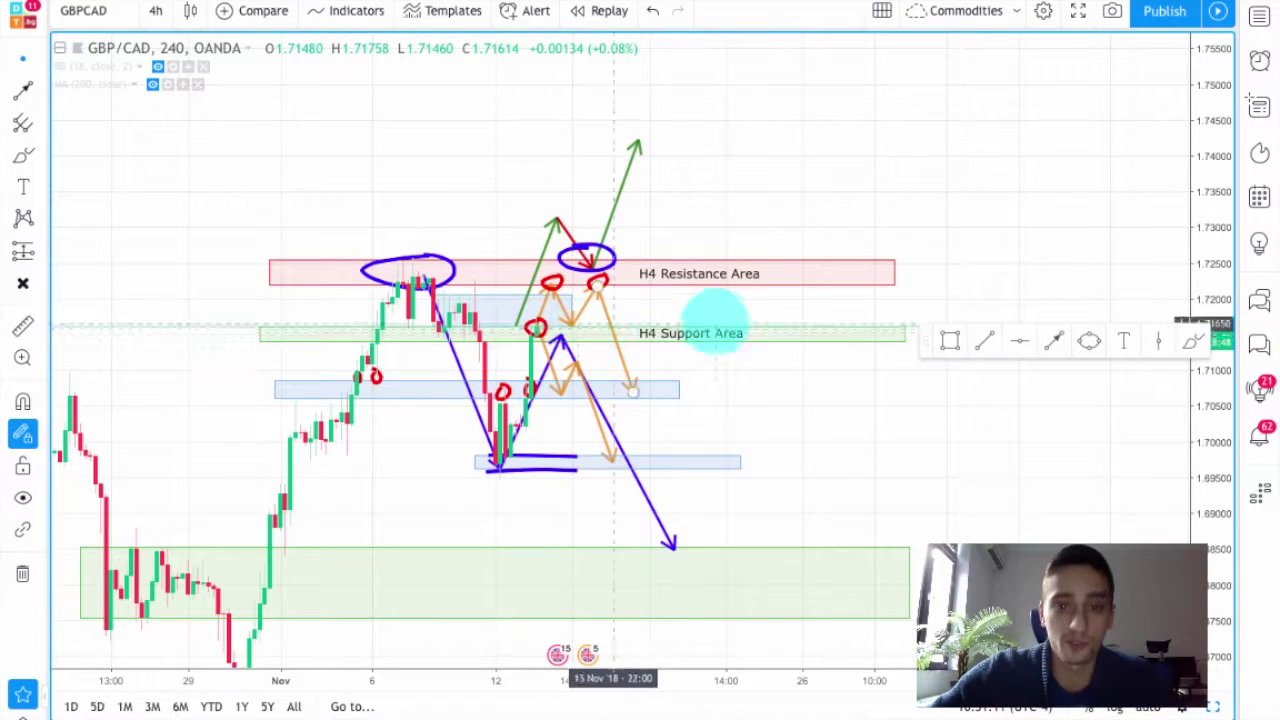
# Switch the GBP/CAD chart to the 1-hour timeframe and review the projected bullish and bearish paths around the H4 Resistance Area
pyautogui.click(155, 12)
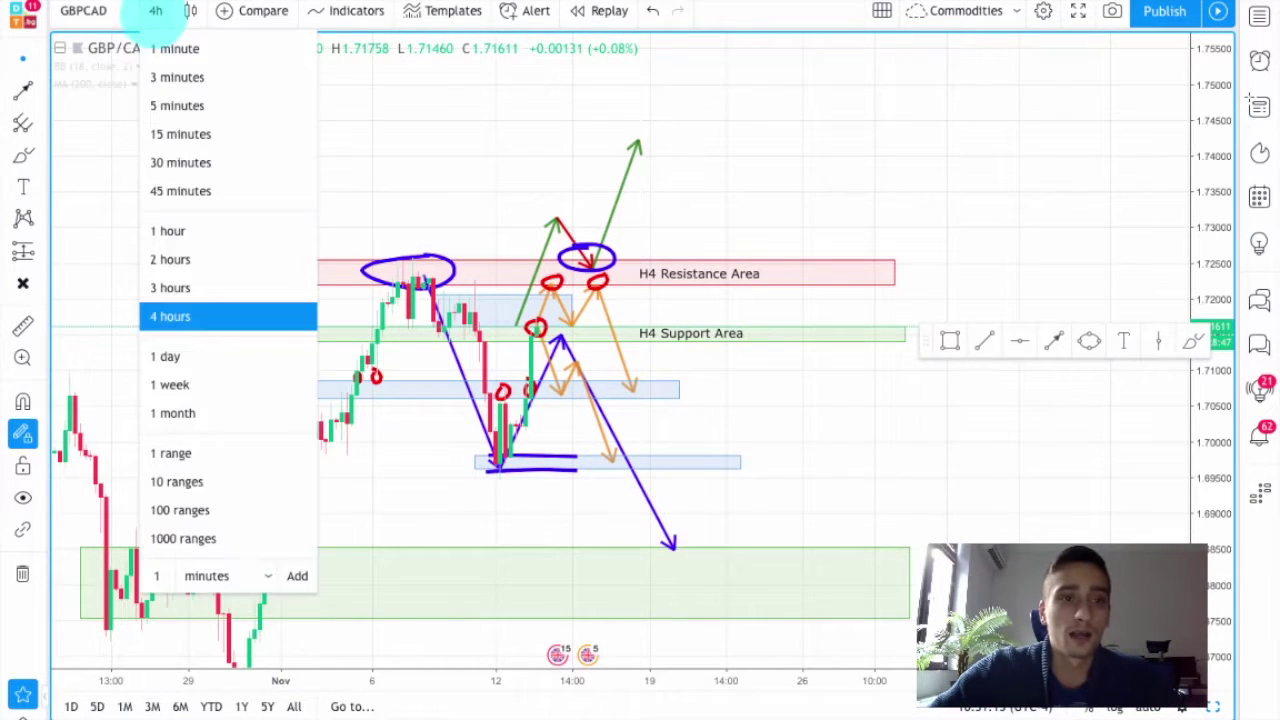
pyautogui.click(214, 229)
pyautogui.scroll(5, 765, 296)
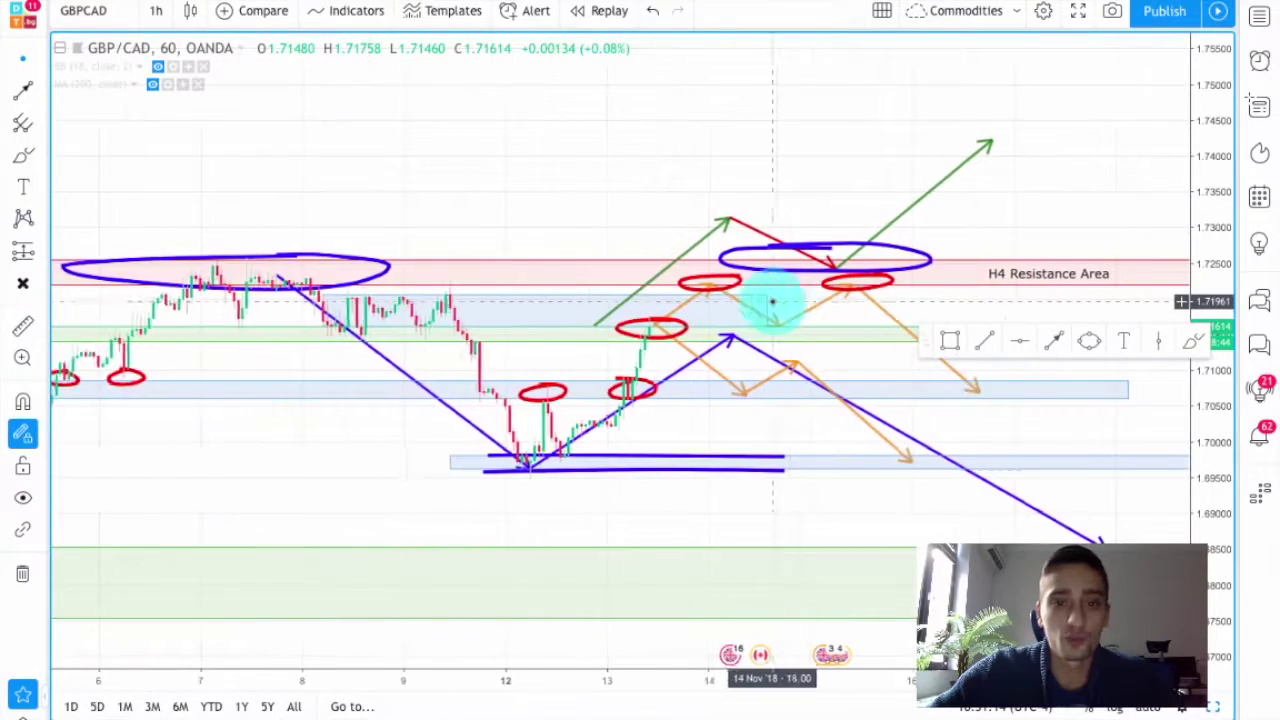
pyautogui.scroll(2, 1048, 402)
pyautogui.moveTo(1213, 478); pyautogui.dragTo(1111, 437)
pyautogui.scroll(-1, 1110, 437)
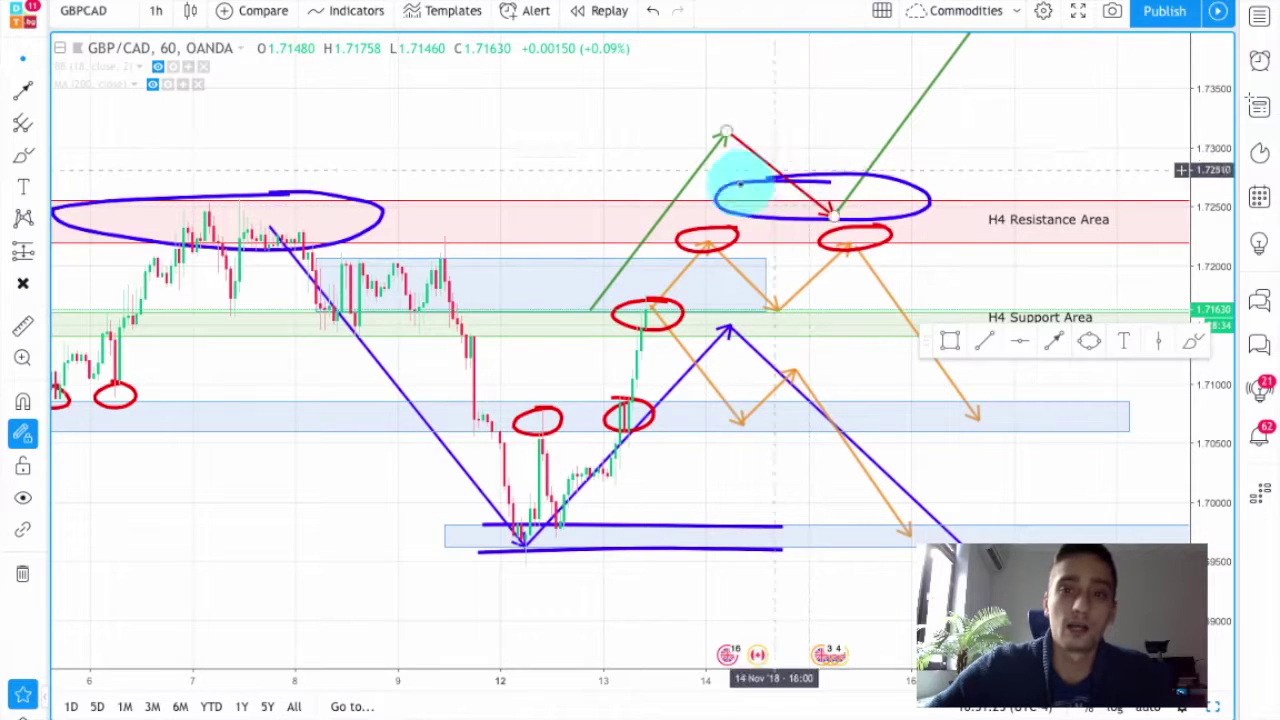
pyautogui.moveTo(1046, 134); pyautogui.dragTo(1020, 194)
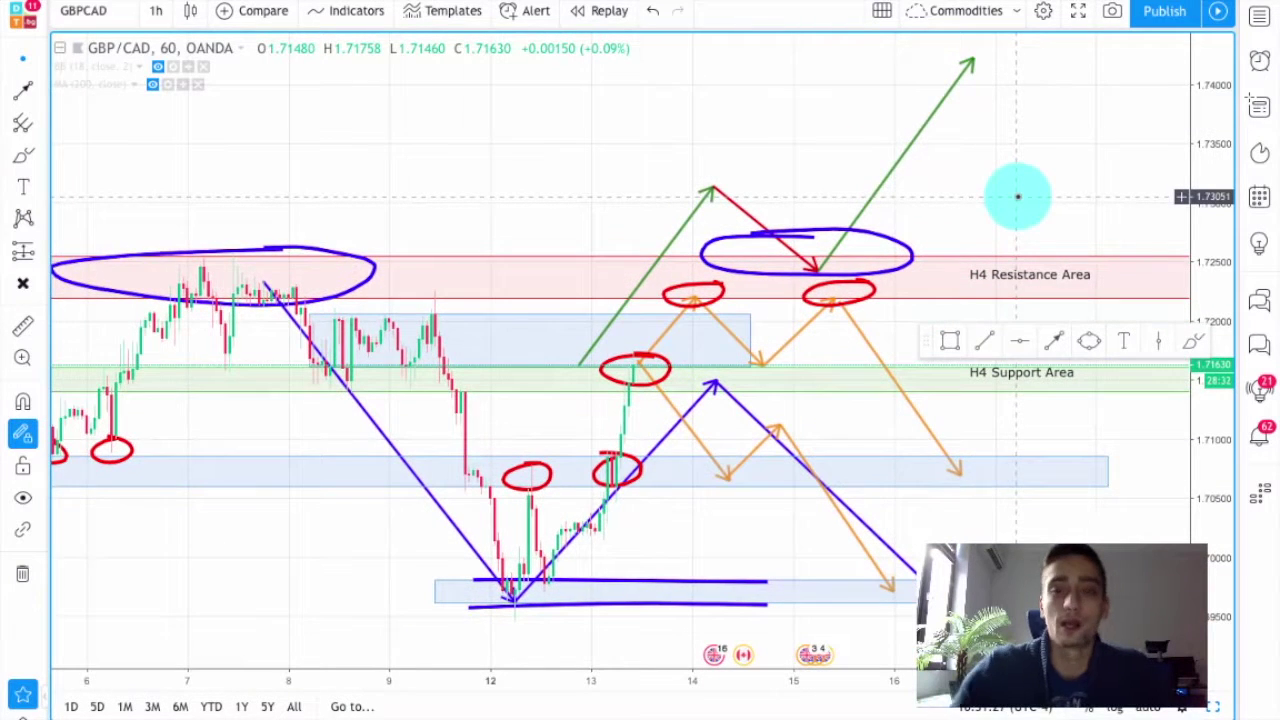